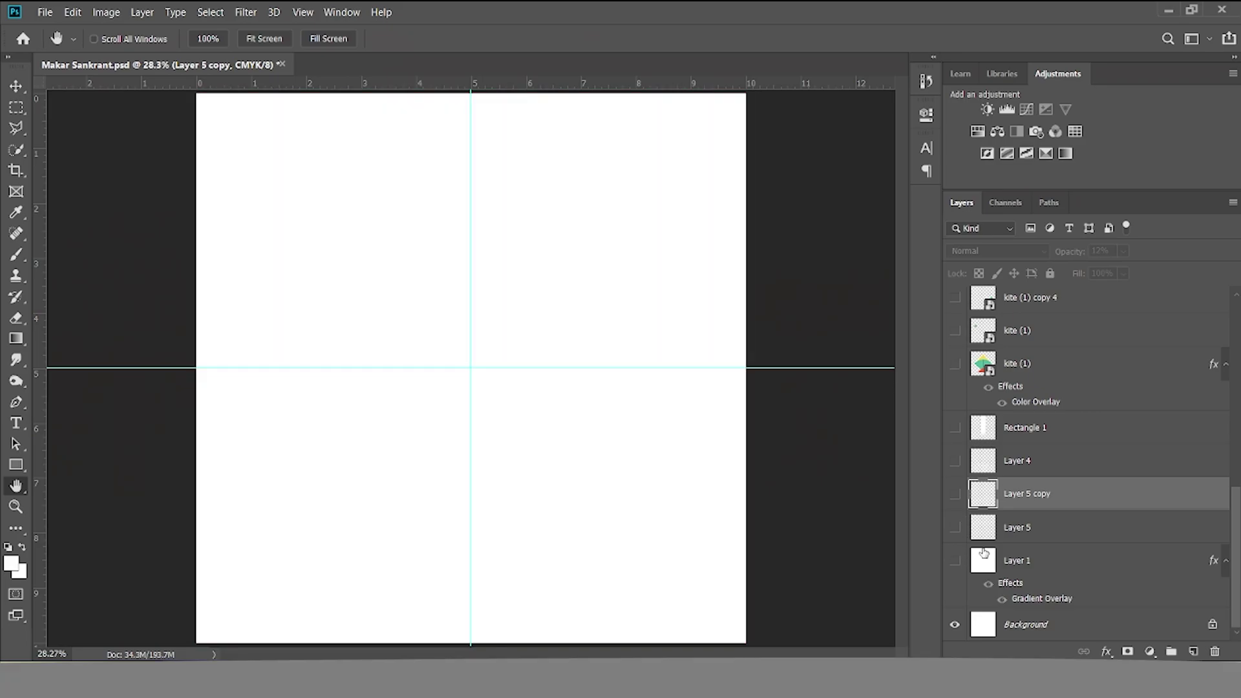
- Try a Gradient Overlay on a duplicate of the Background layer, and delete the duplicate
left_click(954, 560)
left_click(1048, 561)
left_click(1050, 624)
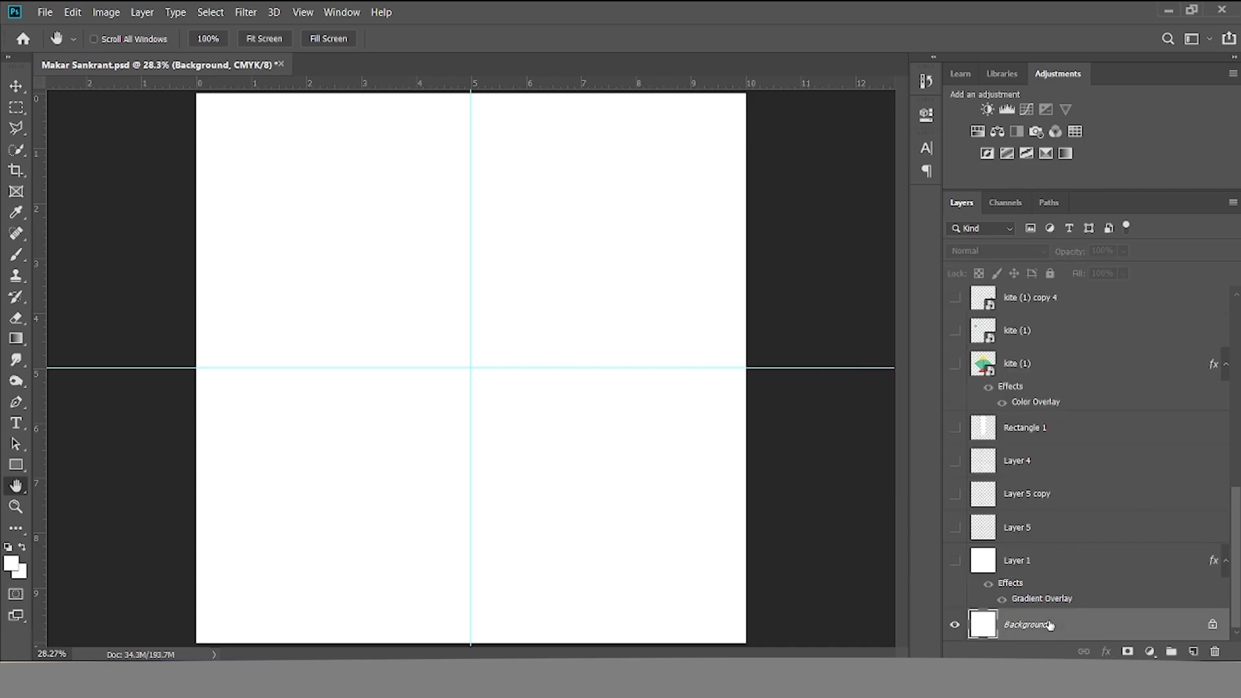
key("ctrl+j")
scroll(1051, 623, "down", 1)
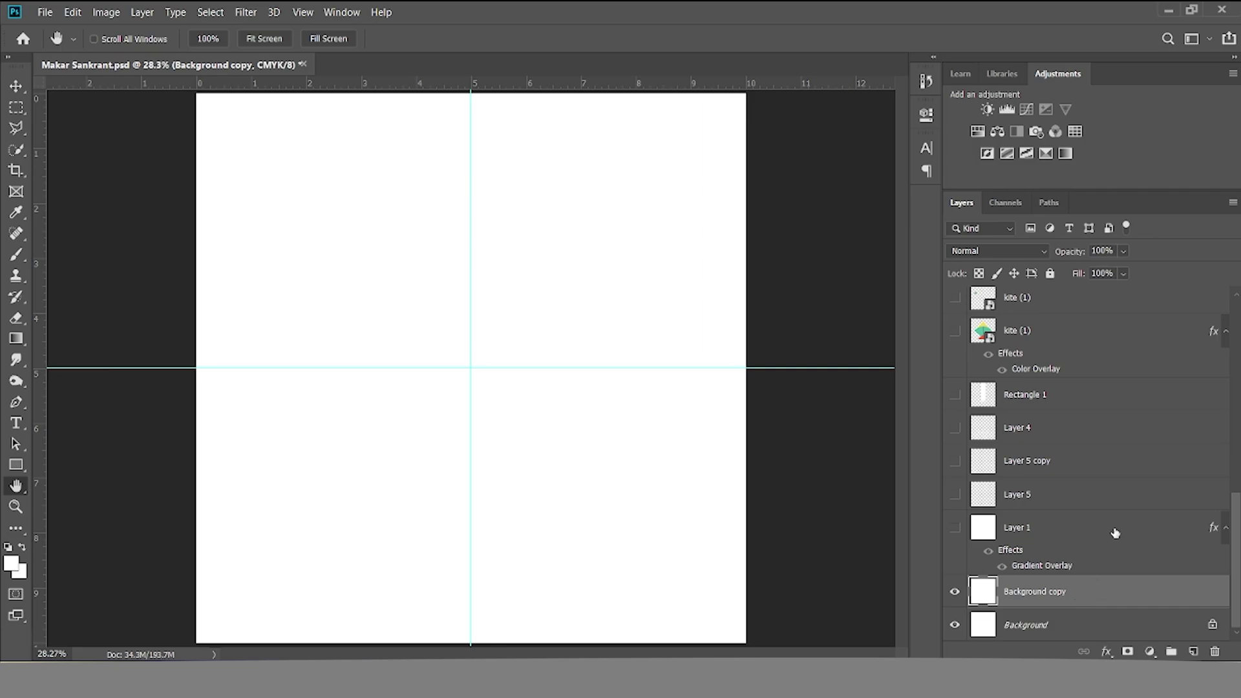
double_click(1098, 591)
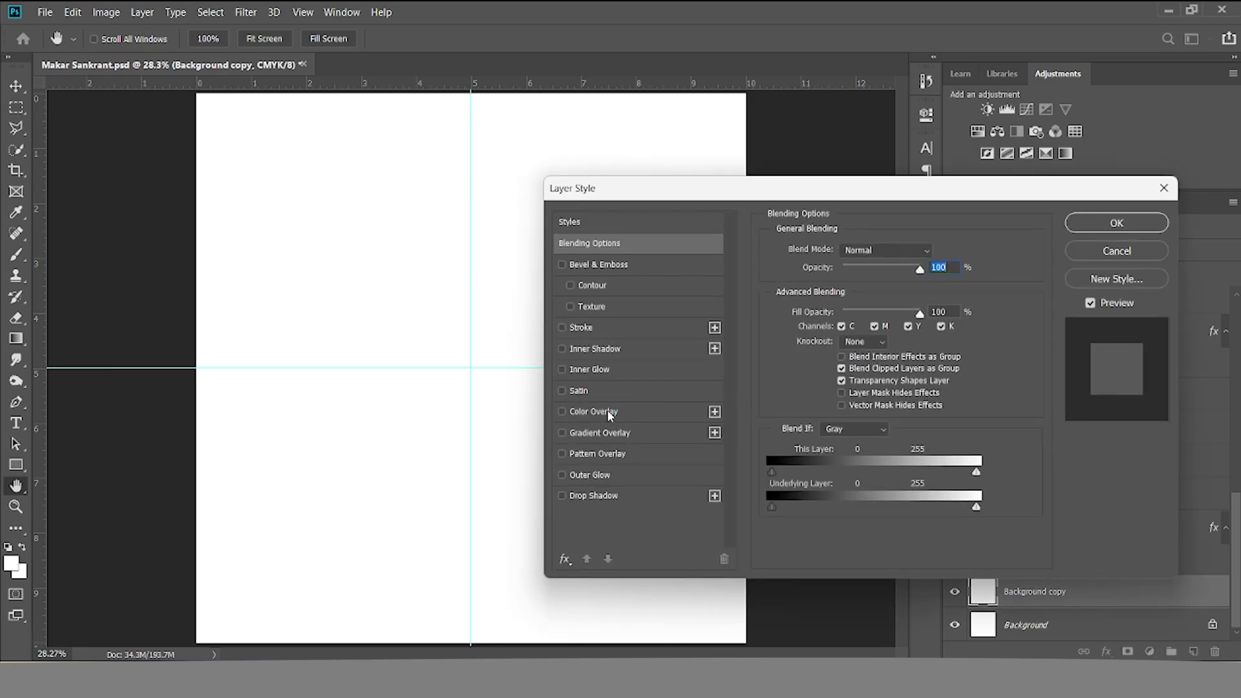
left_click(612, 434)
left_click(1163, 188)
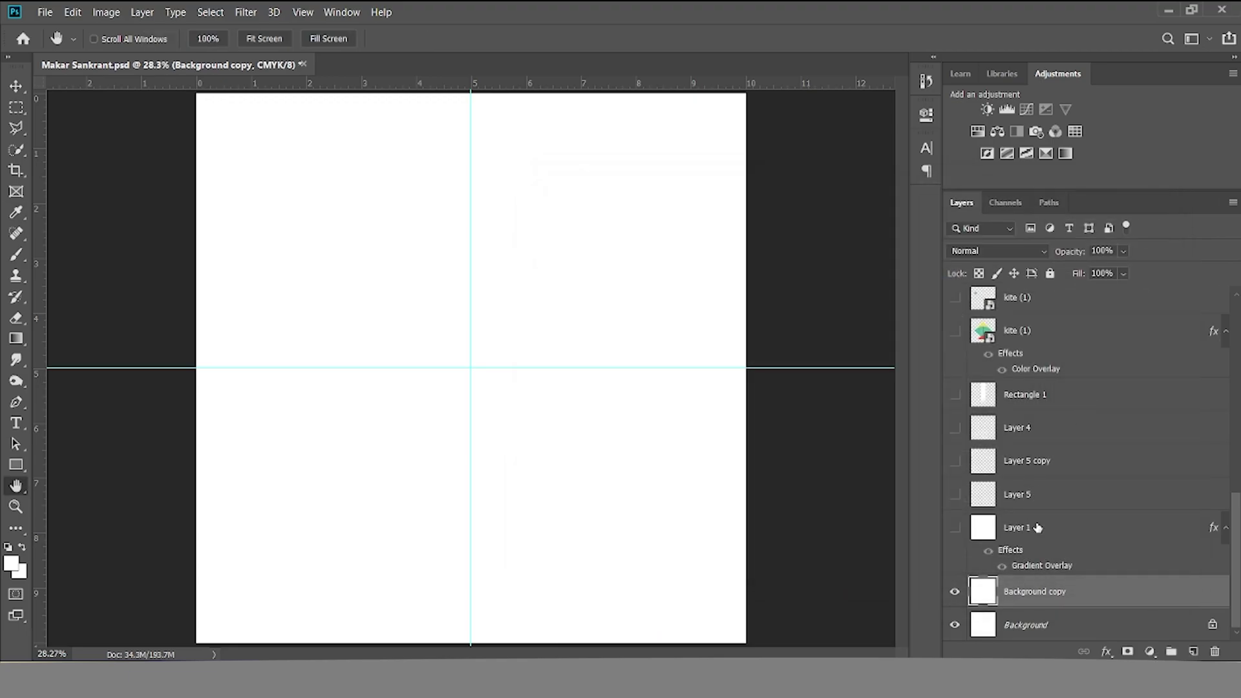
key("Delete")
- Make Layer 1 visible and review its Gradient Overlay settings in the layer style
left_click(1048, 560)
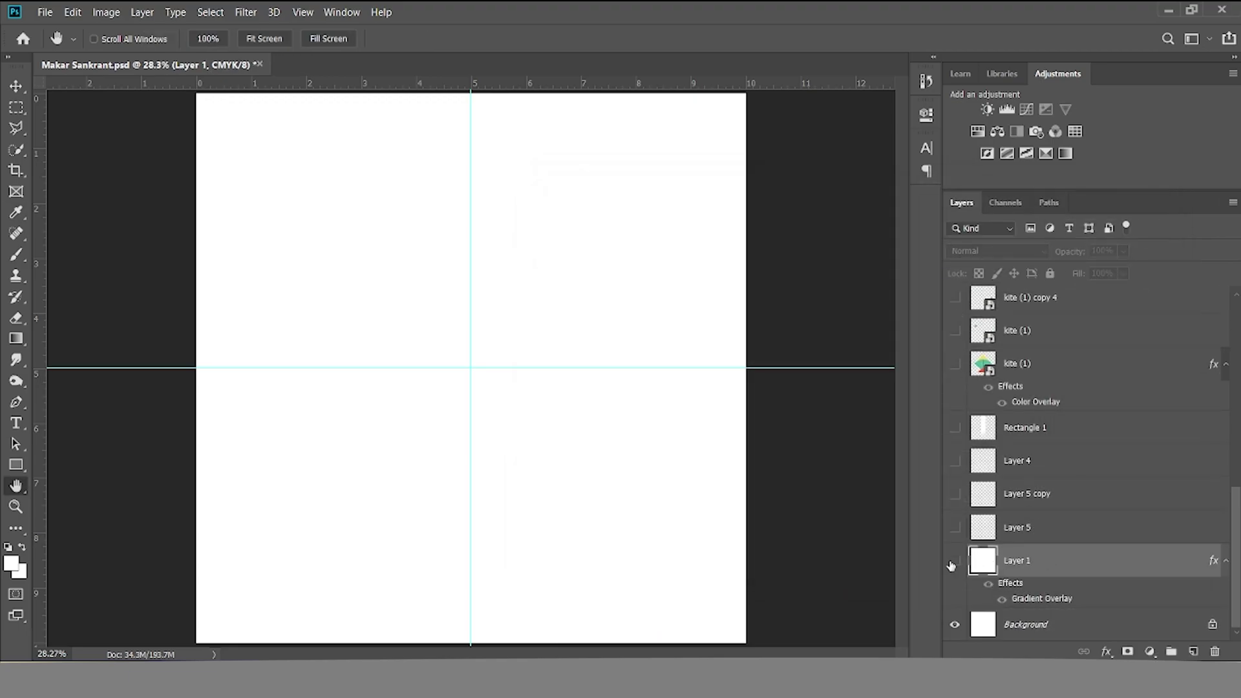
left_click(955, 560)
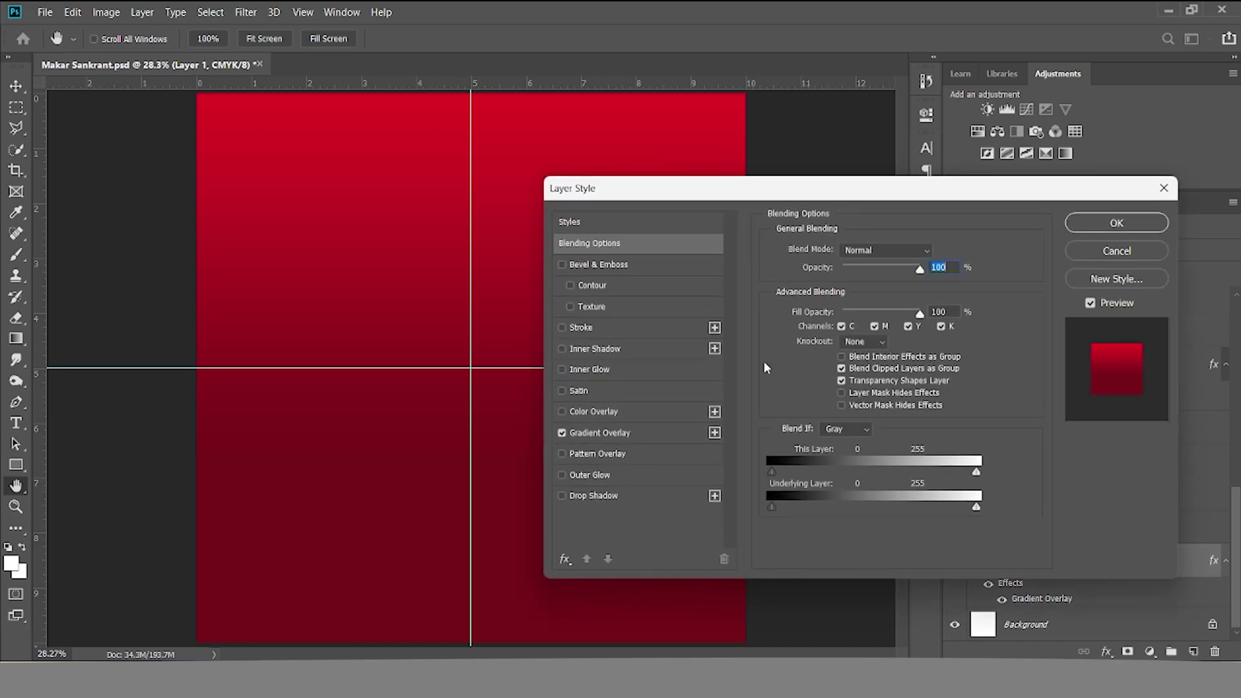
left_click(613, 434)
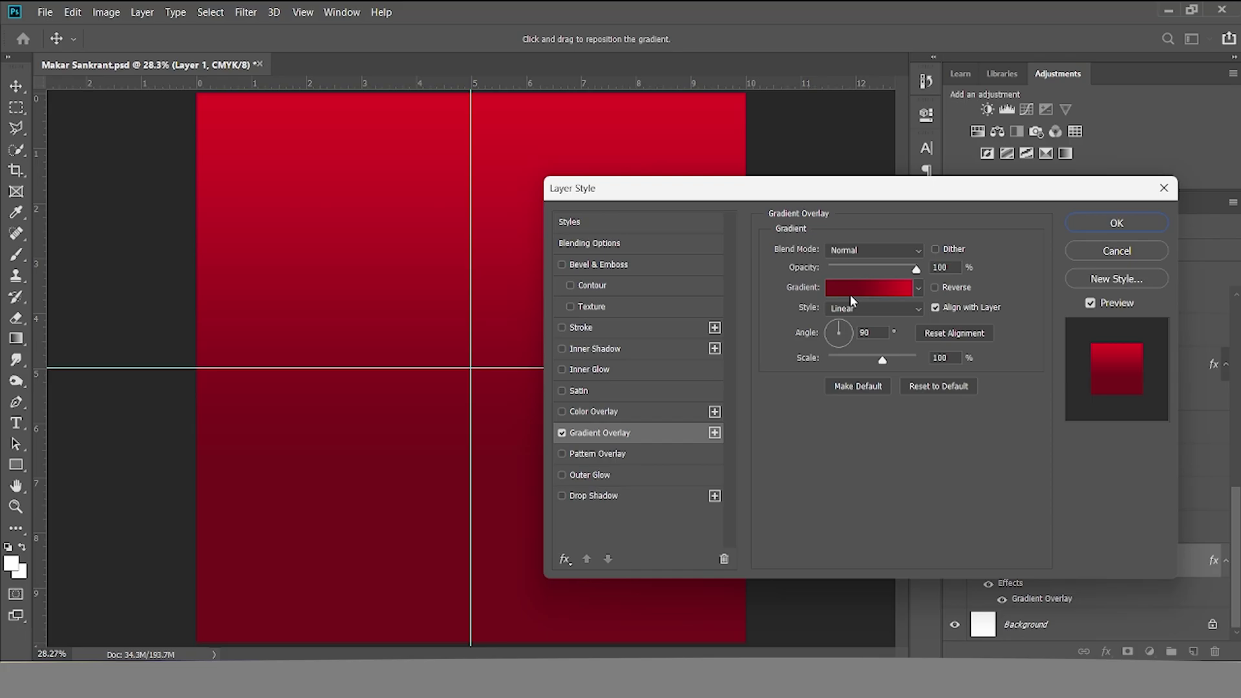
left_click(1109, 224)
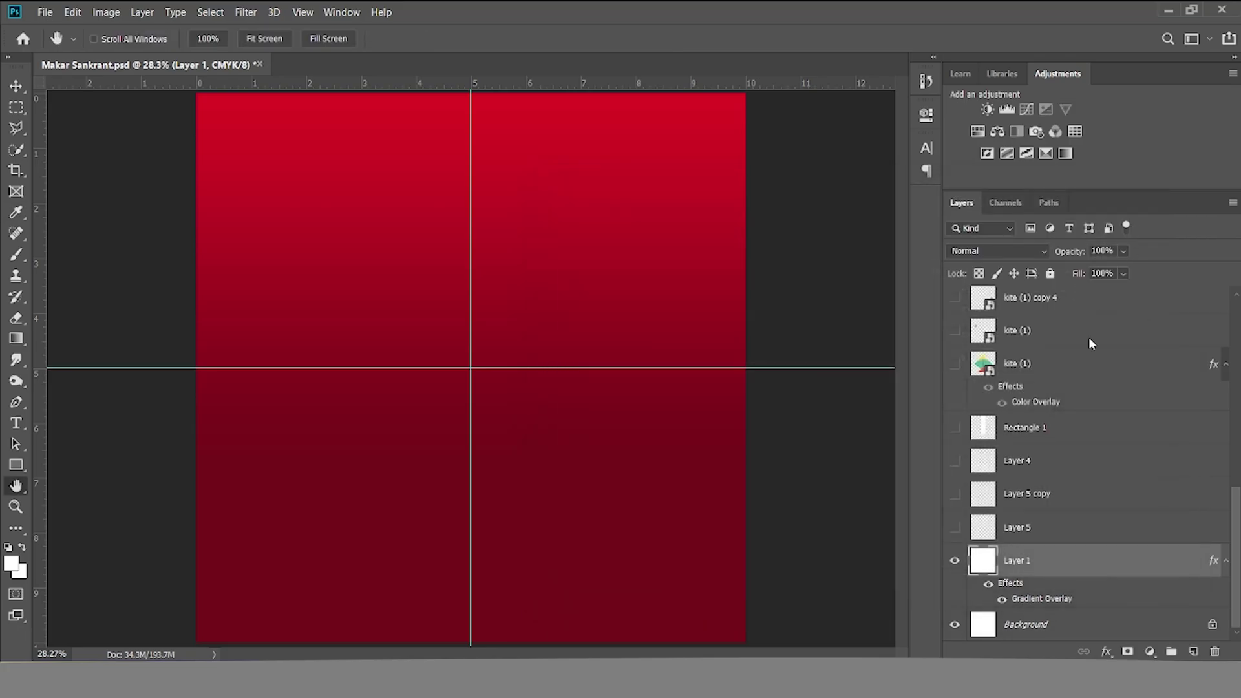
- Make the halftone dot layers Layer 5 and Layer 5 copy visible over the red gradient
left_click(1017, 529)
left_click(954, 528)
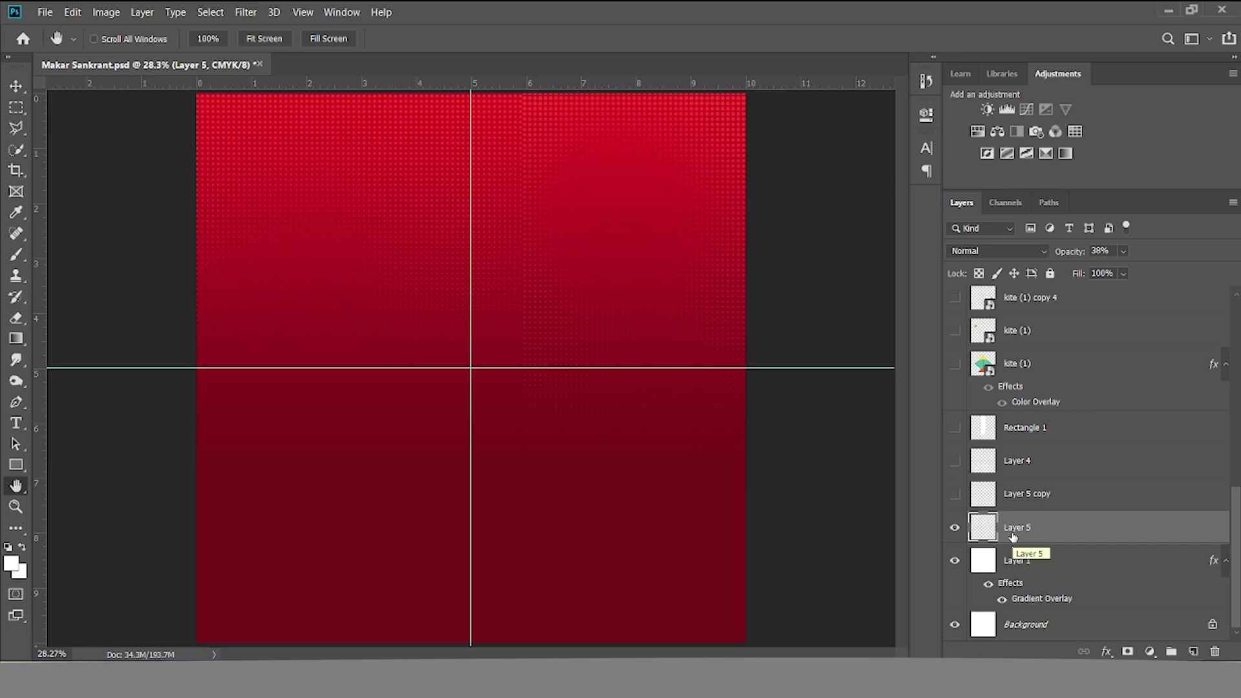
left_click(625, 343, "ctrl")
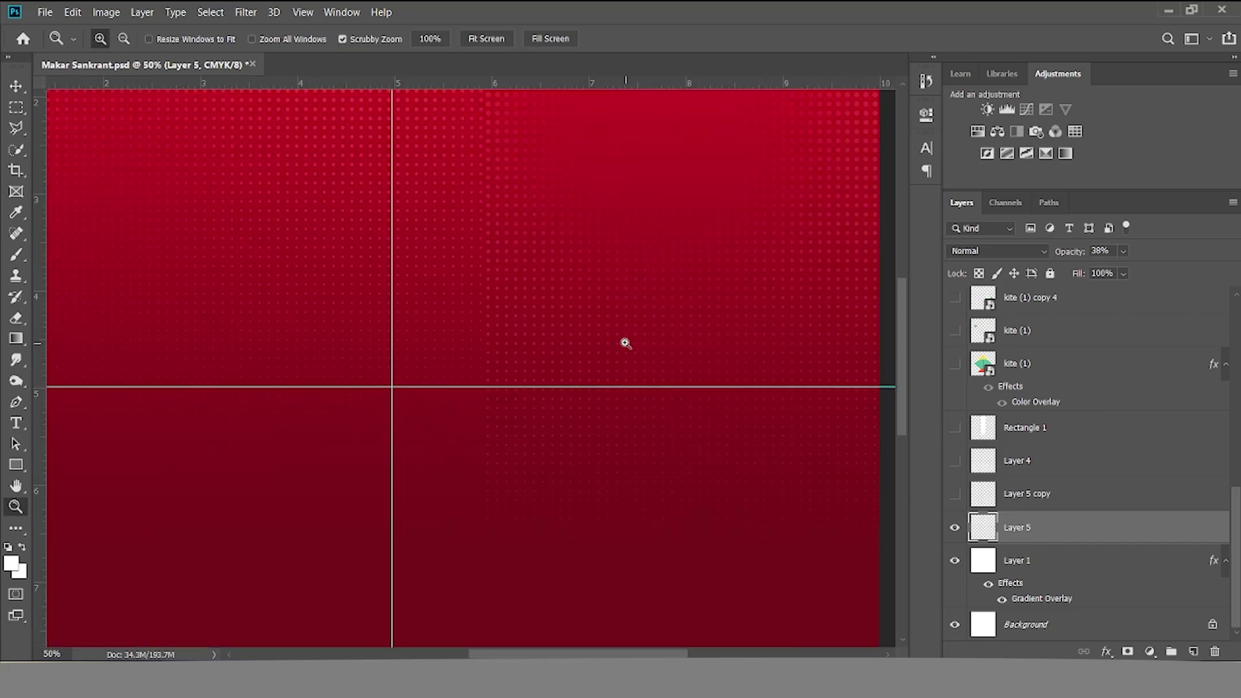
left_click_drag(651, 373, 578, 312)
scroll(578, 313, "down", 10)
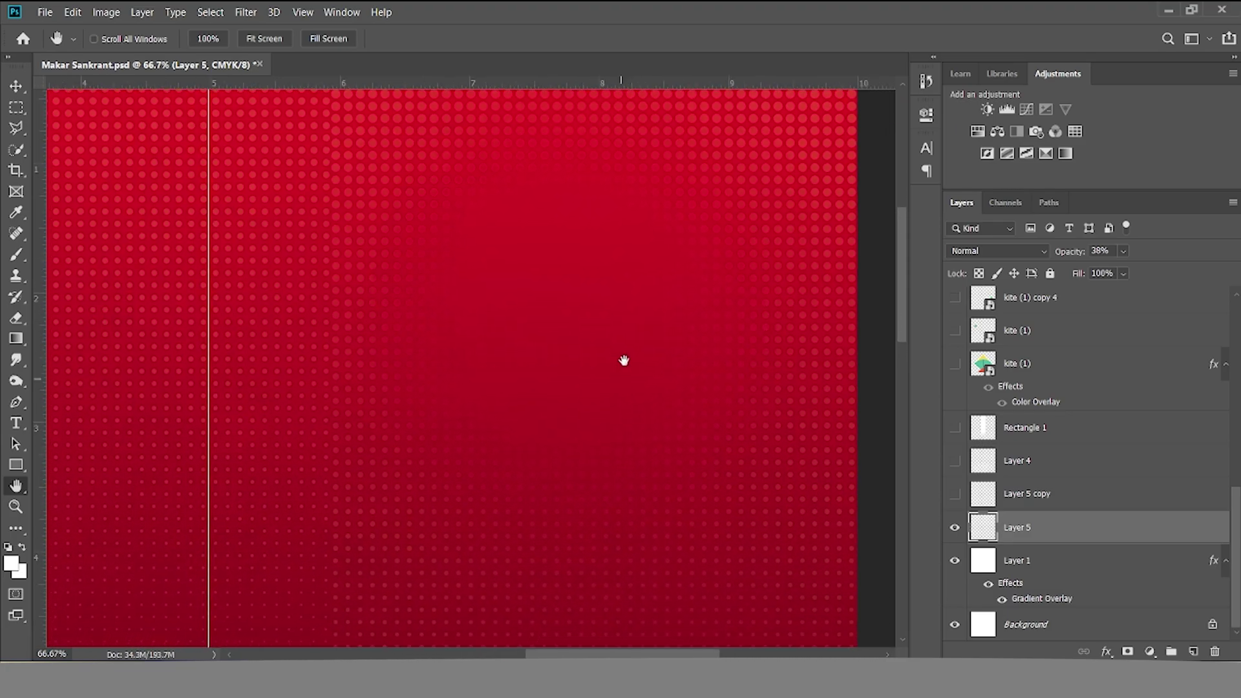
scroll(604, 387, "down", 3)
scroll(588, 380, "up", 4)
scroll(588, 379, "left", 5)
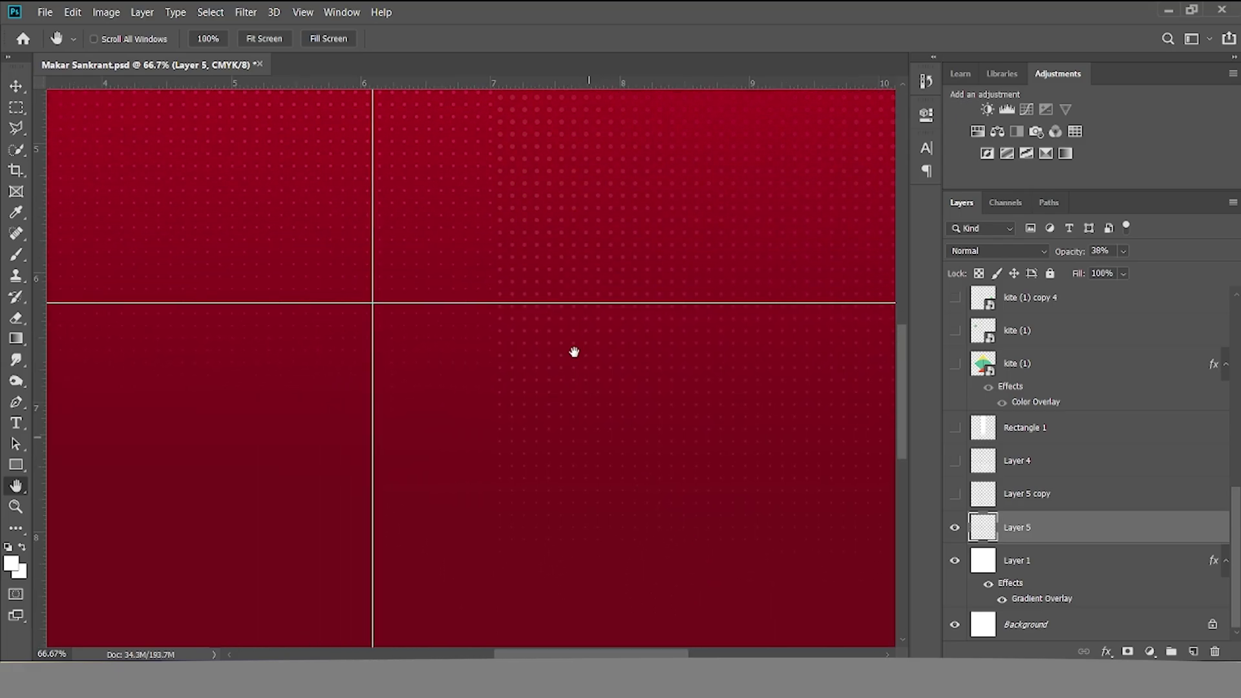
left_click(955, 495)
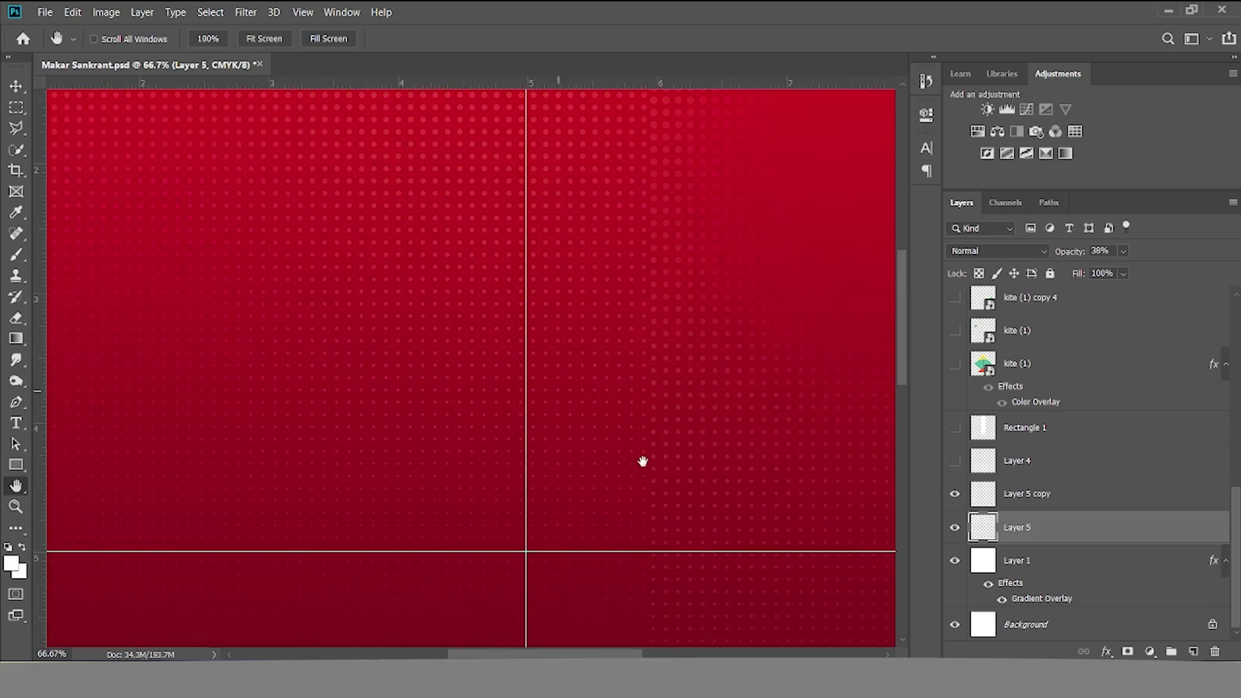
- Examine the halftone dots across the lower and upper parts of the artwork, ending with the whole canvas in view
scroll(643, 452, "down", 6)
scroll(623, 426, "right", 3)
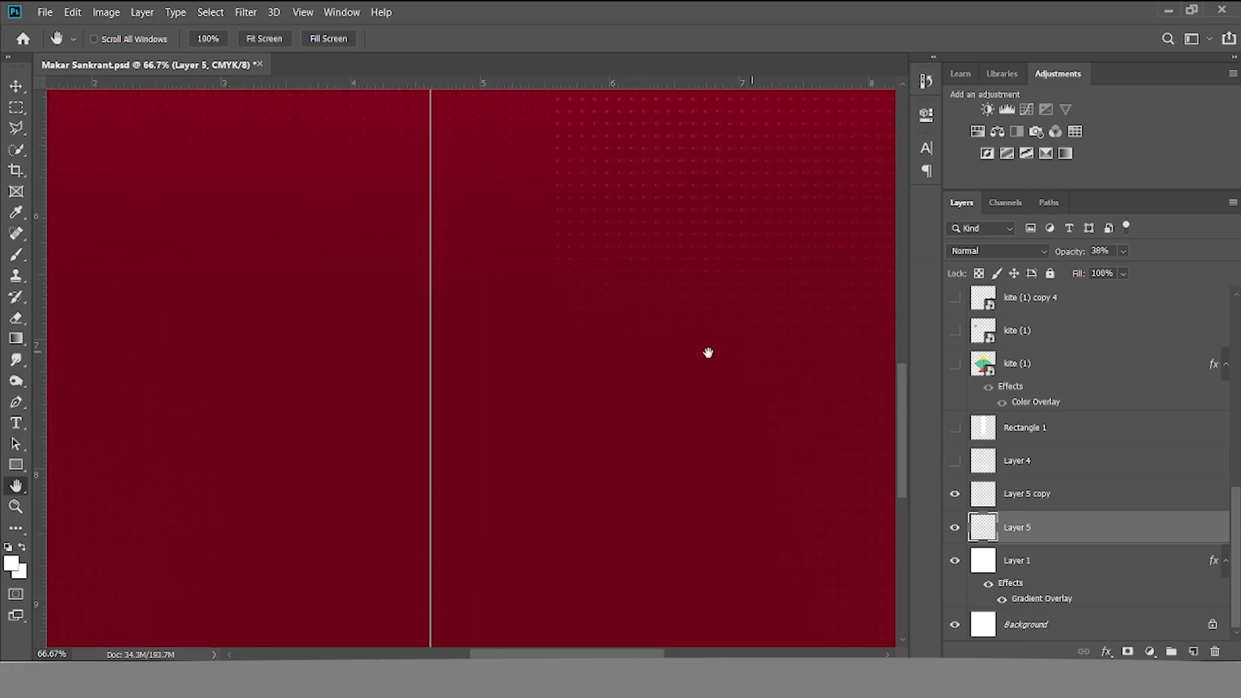
scroll(708, 353, "up", 2)
scroll(709, 352, "down", 2)
scroll(685, 371, "up", 2)
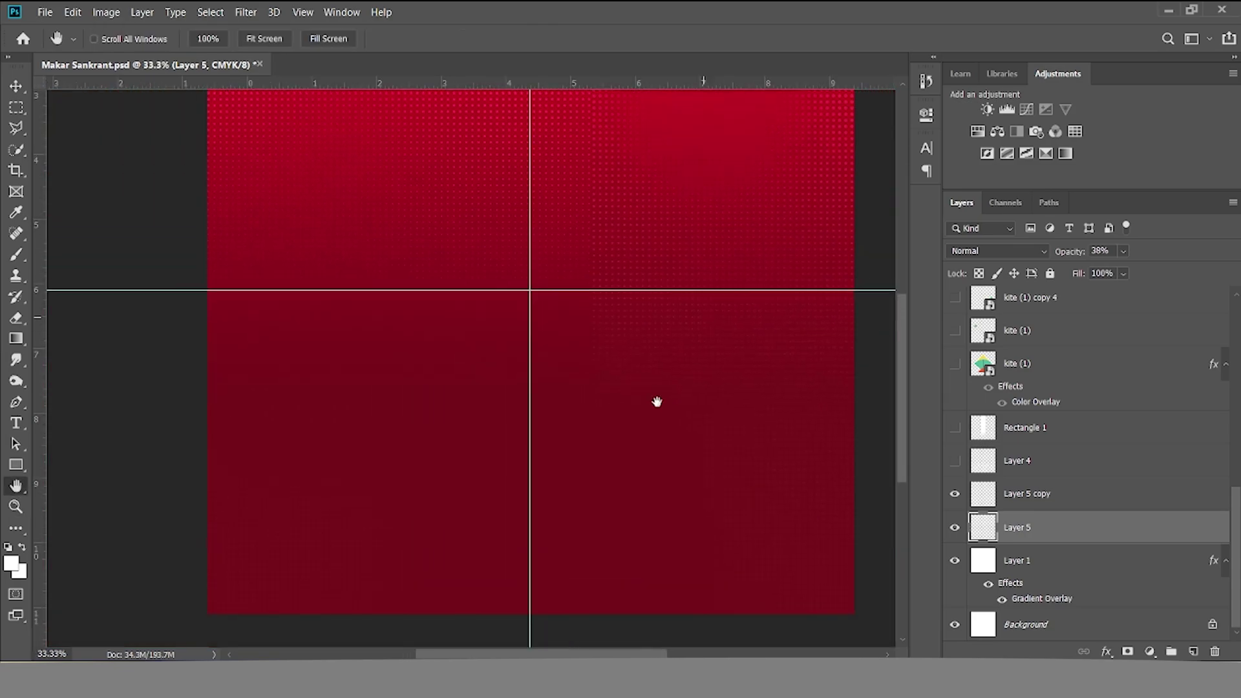
scroll(663, 389, "up", 4)
scroll(639, 437, "right", 2)
scroll(661, 343, "down", 3)
scroll(662, 343, "up", 2)
scroll(659, 343, "down", 1)
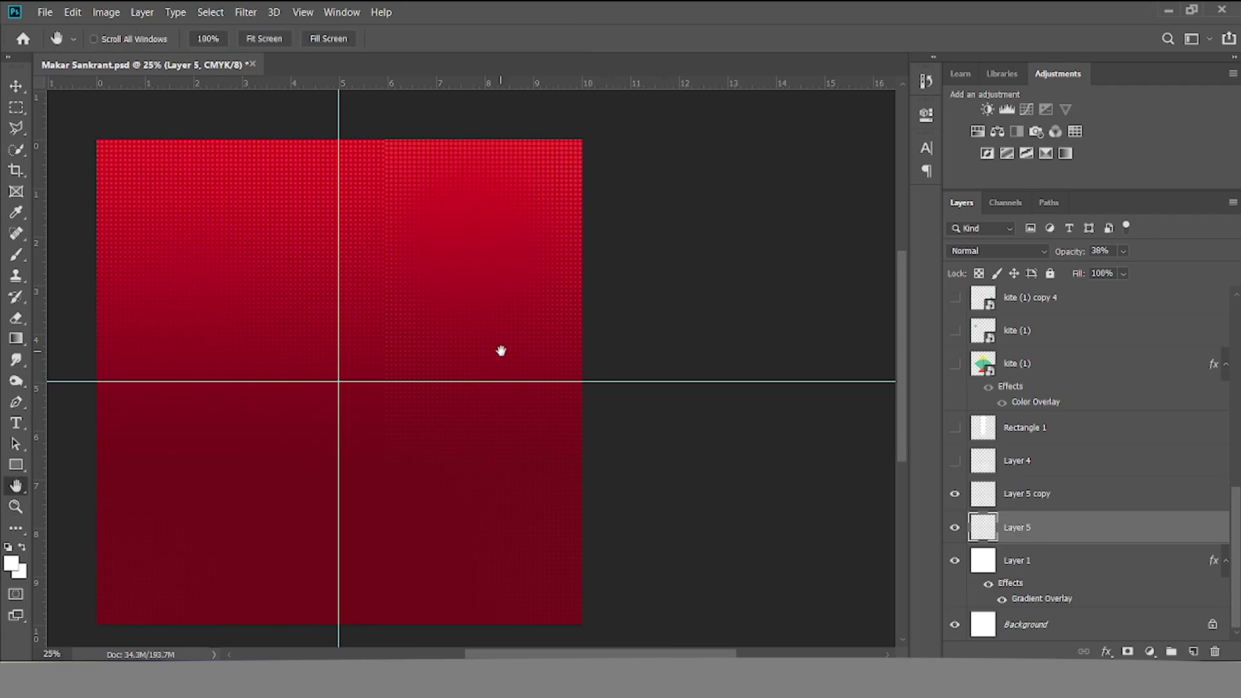
left_click_drag(501, 351, 556, 344)
left_click(264, 39)
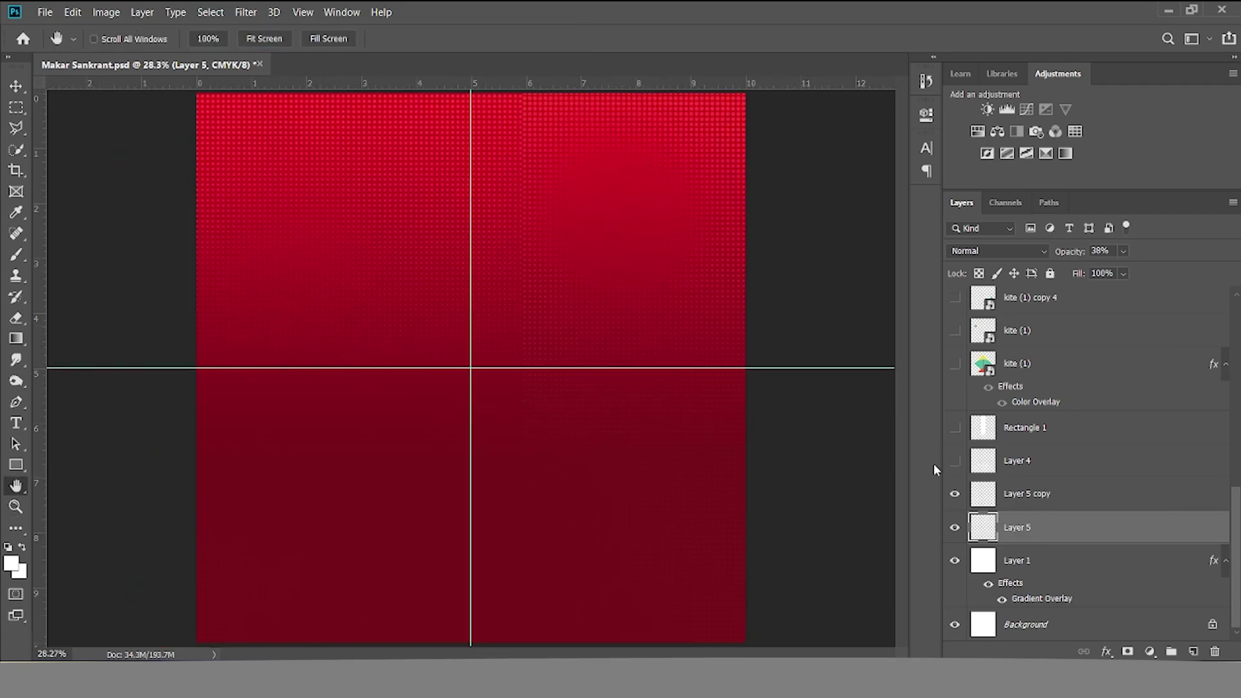
- Make the sunburst rays of Layer 4 and the vertical band of Rectangle 1 visible, leaving Rectangle 1 selected
left_click(954, 461)
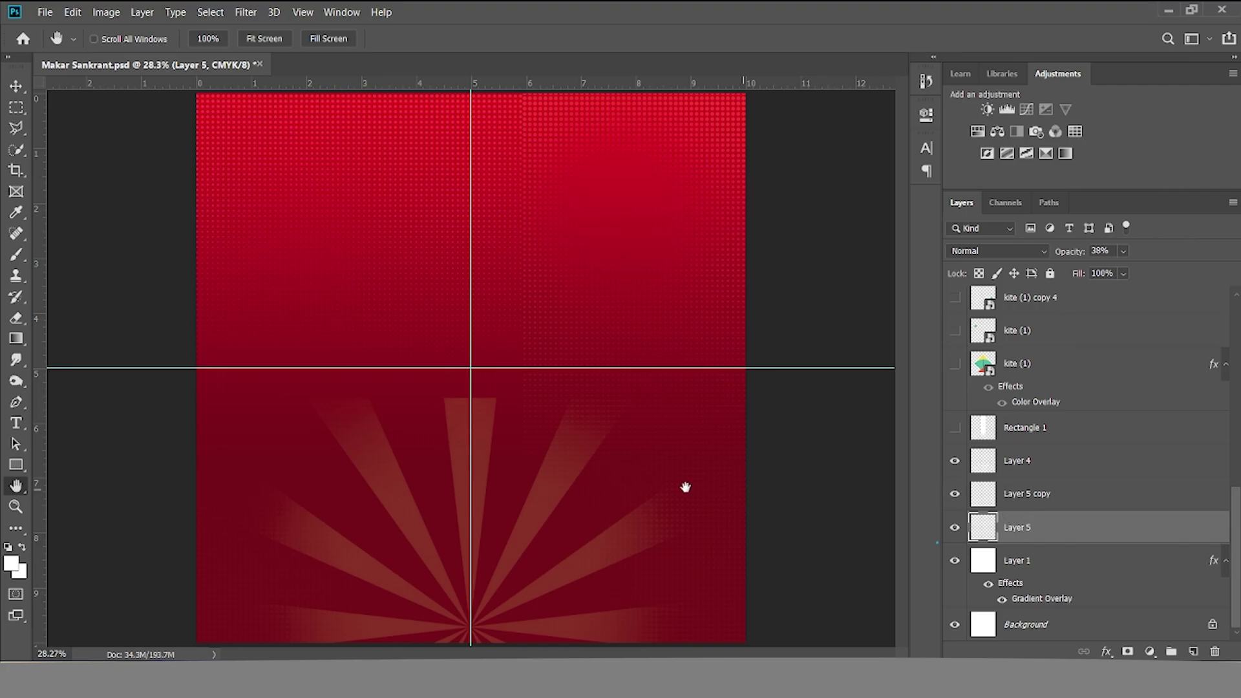
scroll(554, 504, "up", 2)
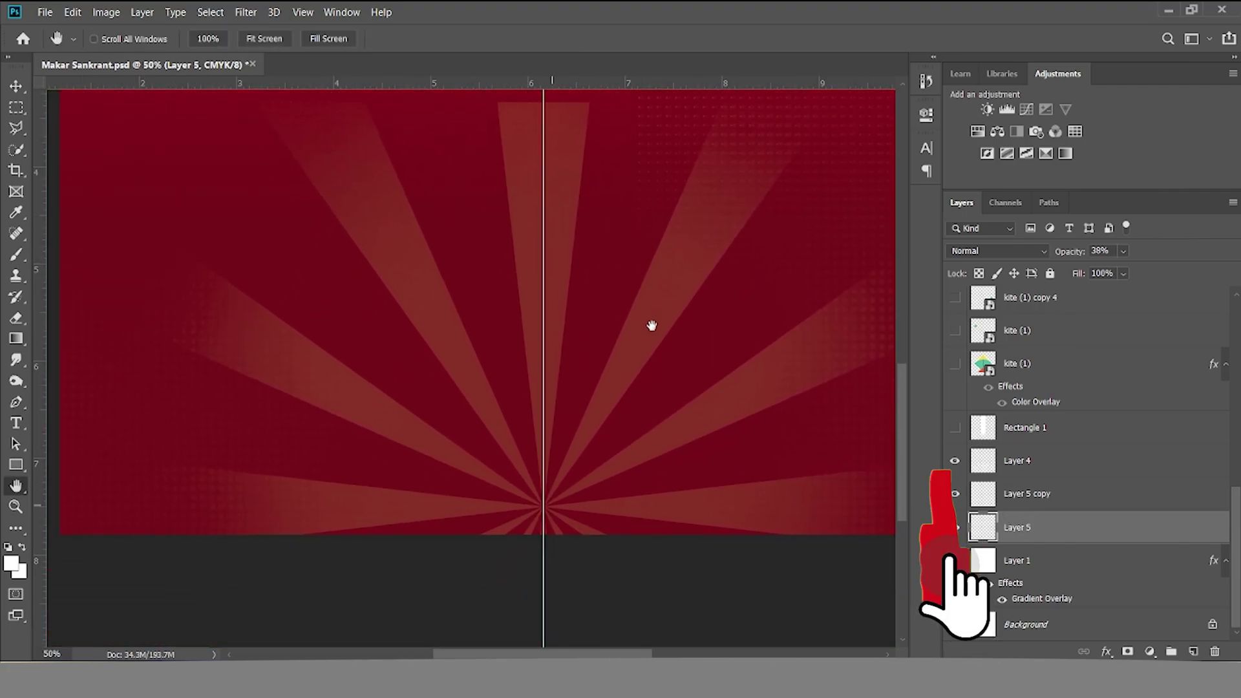
left_click_drag(656, 324, 639, 369)
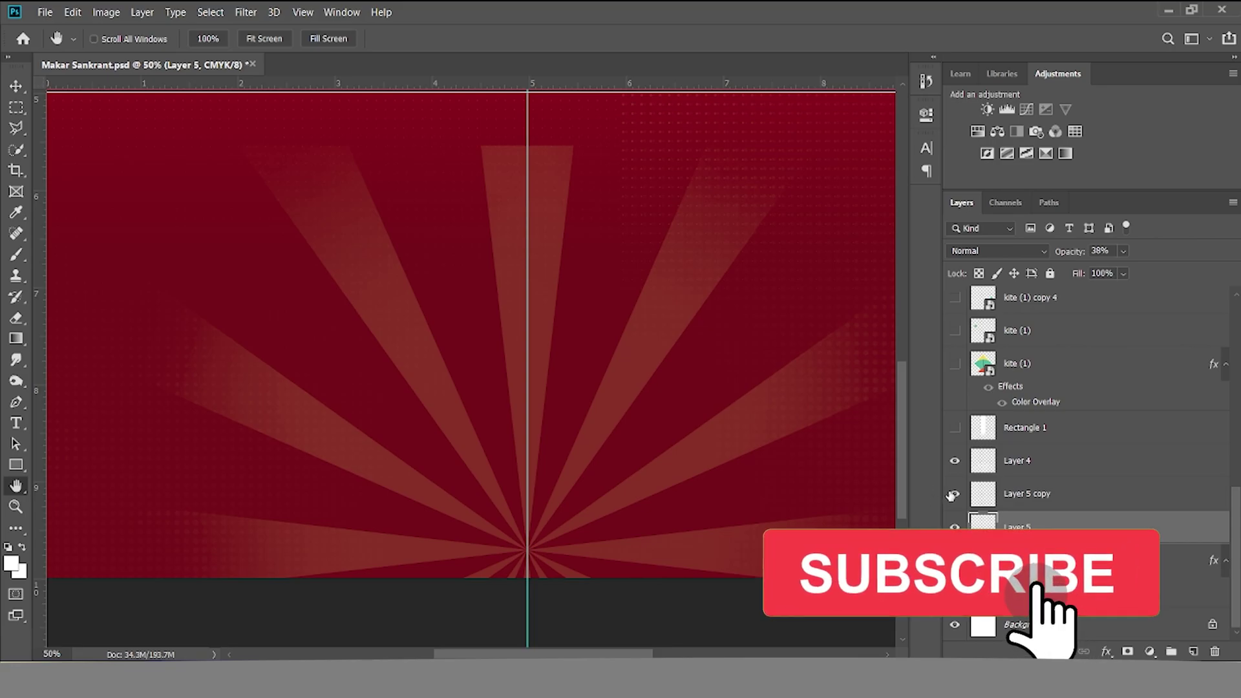
left_click(976, 460)
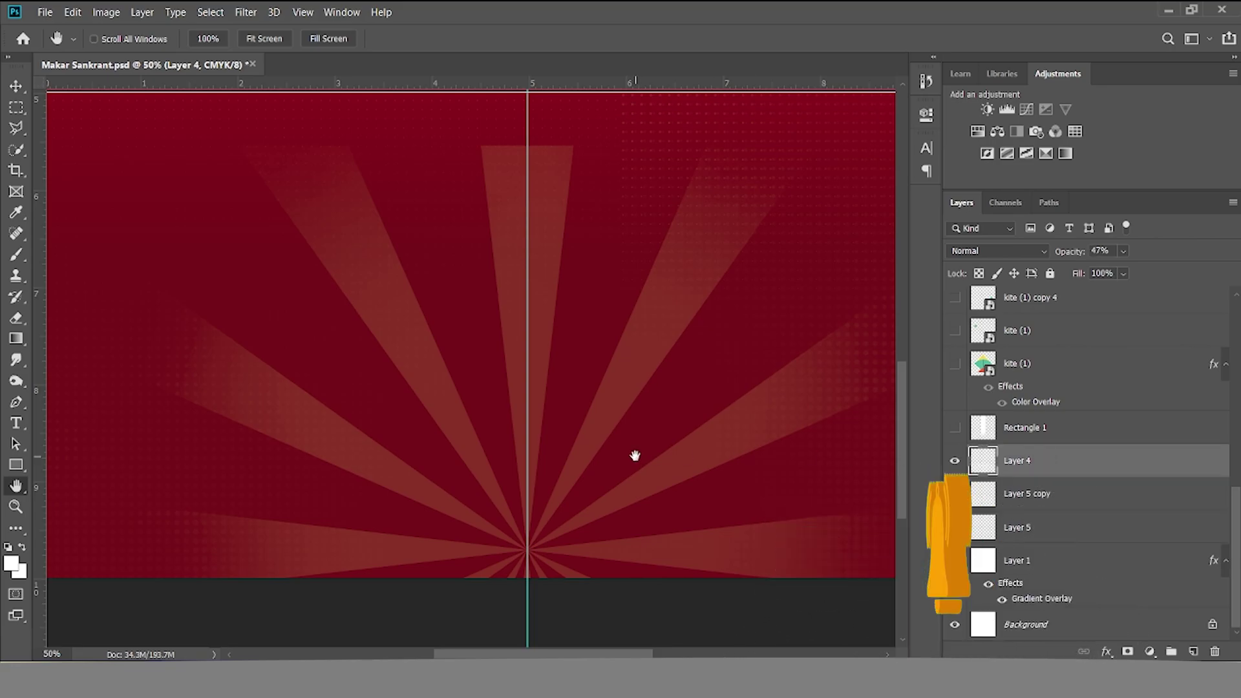
scroll(634, 454, "down", 1)
left_click_drag(681, 390, 632, 465)
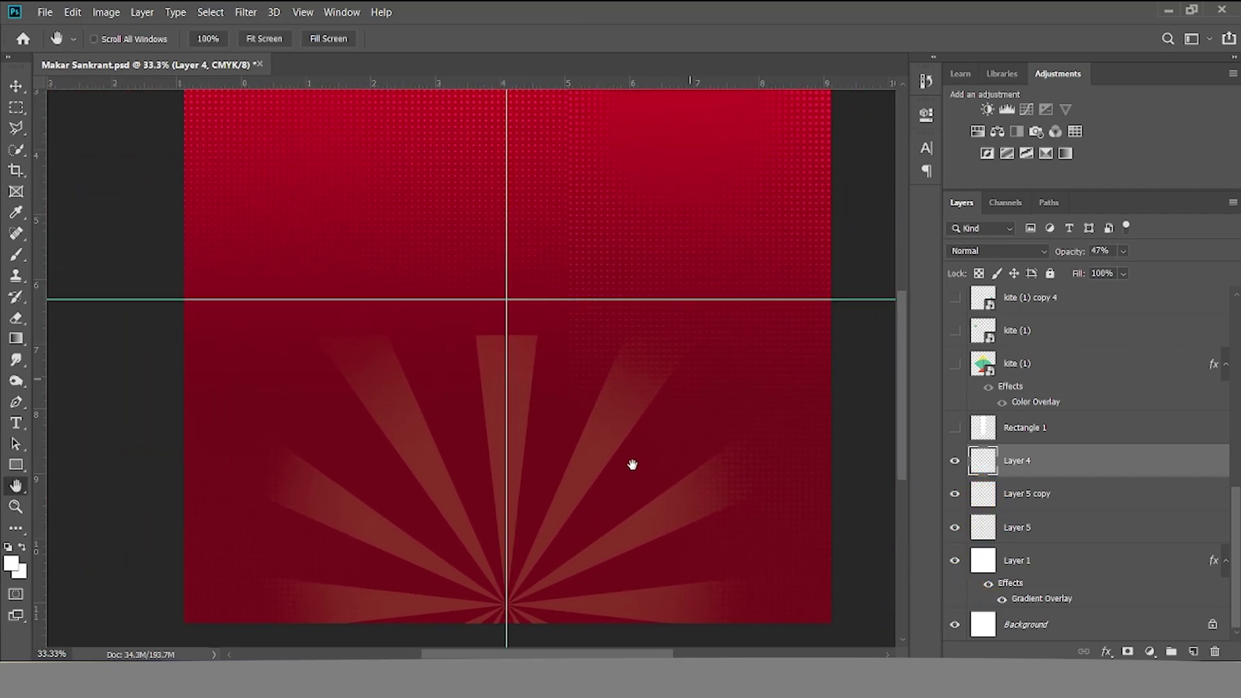
left_click(955, 427)
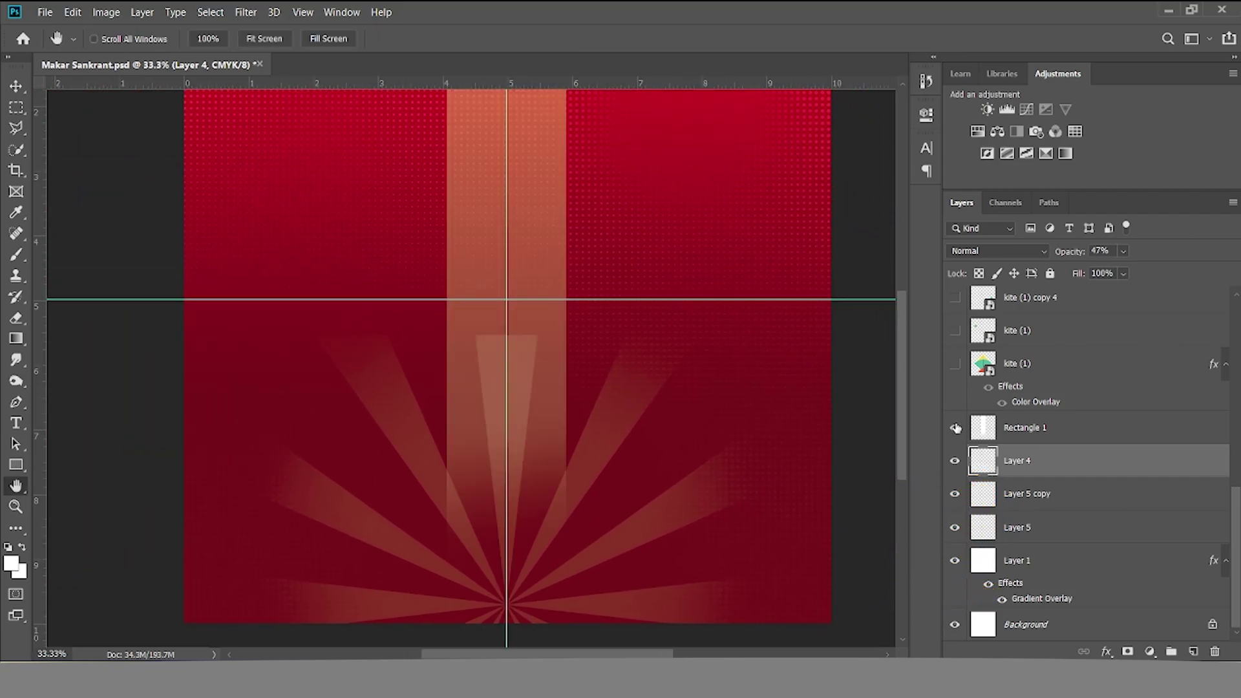
left_click(1079, 439)
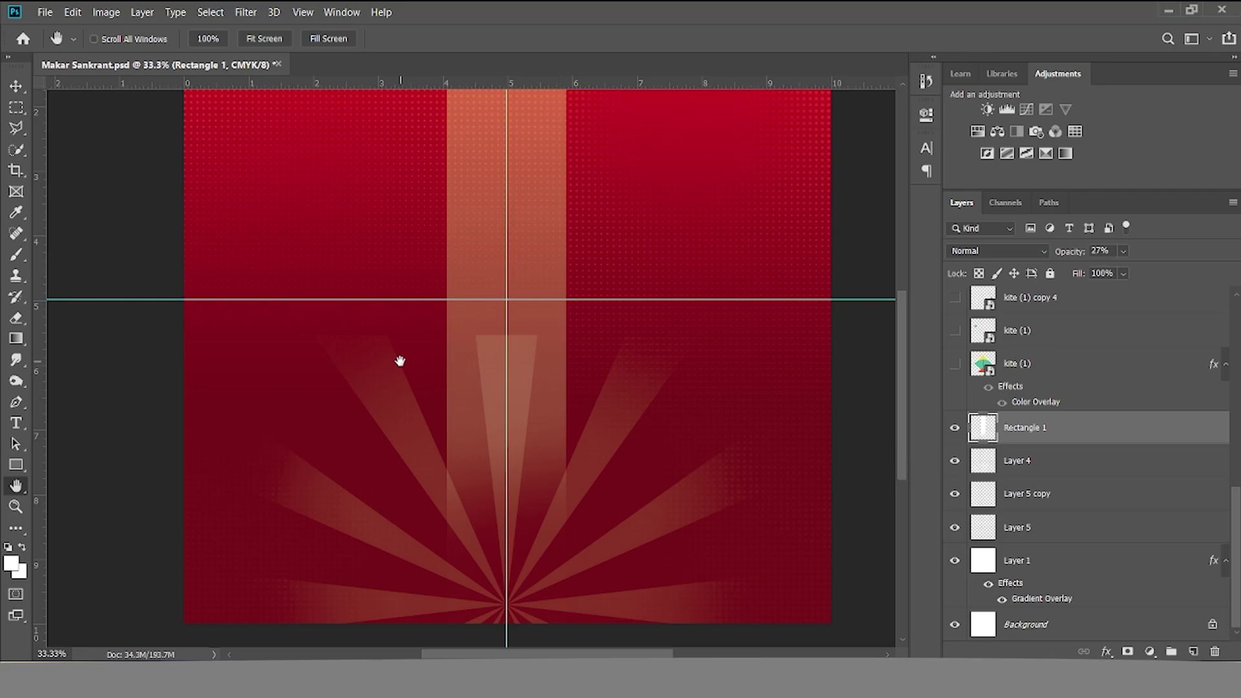
- Draw a vertical rectangle shape about 409 by 1666 px beside the central band and fill it with light teal
left_click(16, 467)
mouse_move(253, 139)
left_mouse_down()
mouse_move(276, 300)
mouse_move(324, 482)
mouse_move(341, 499)
left_mouse_up()
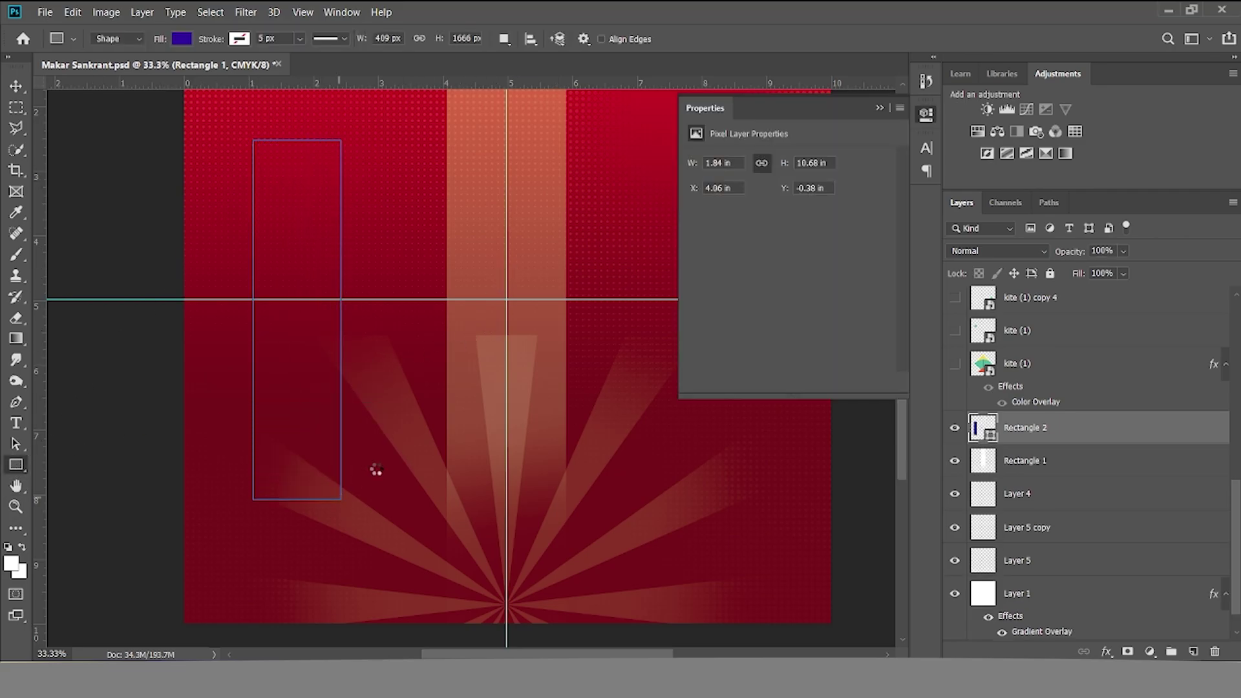
left_click(188, 39)
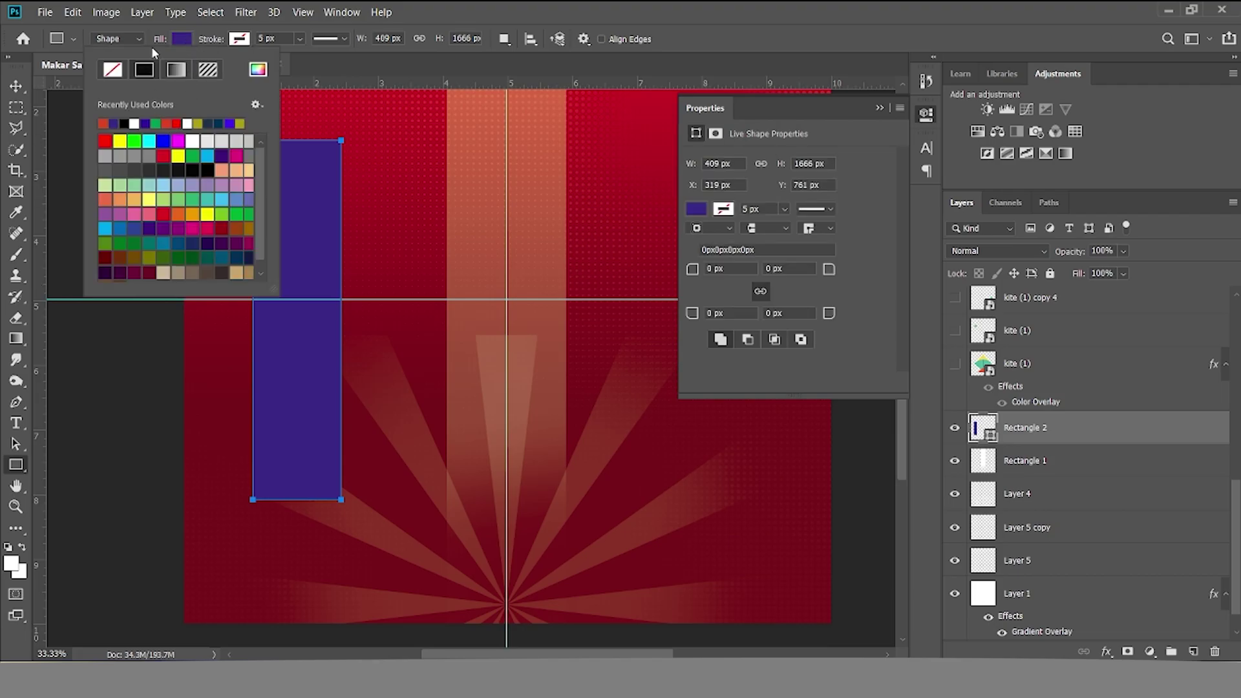
left_click(155, 186)
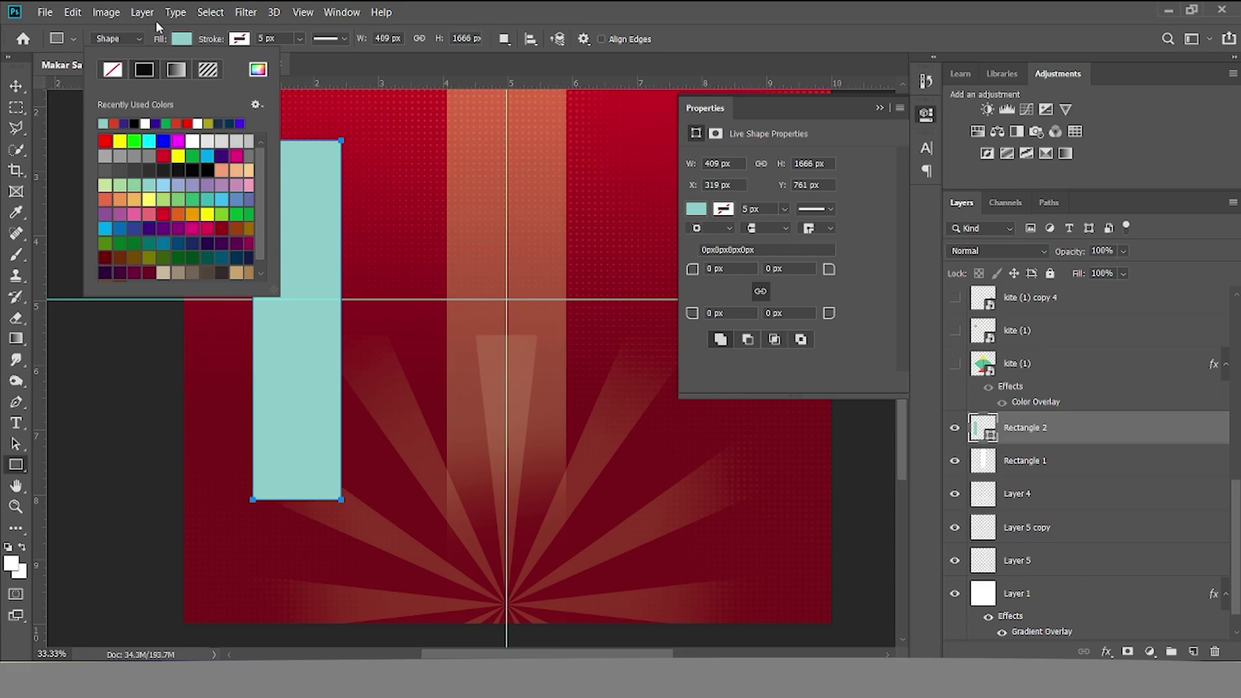
left_click(157, 38)
left_click(316, 220)
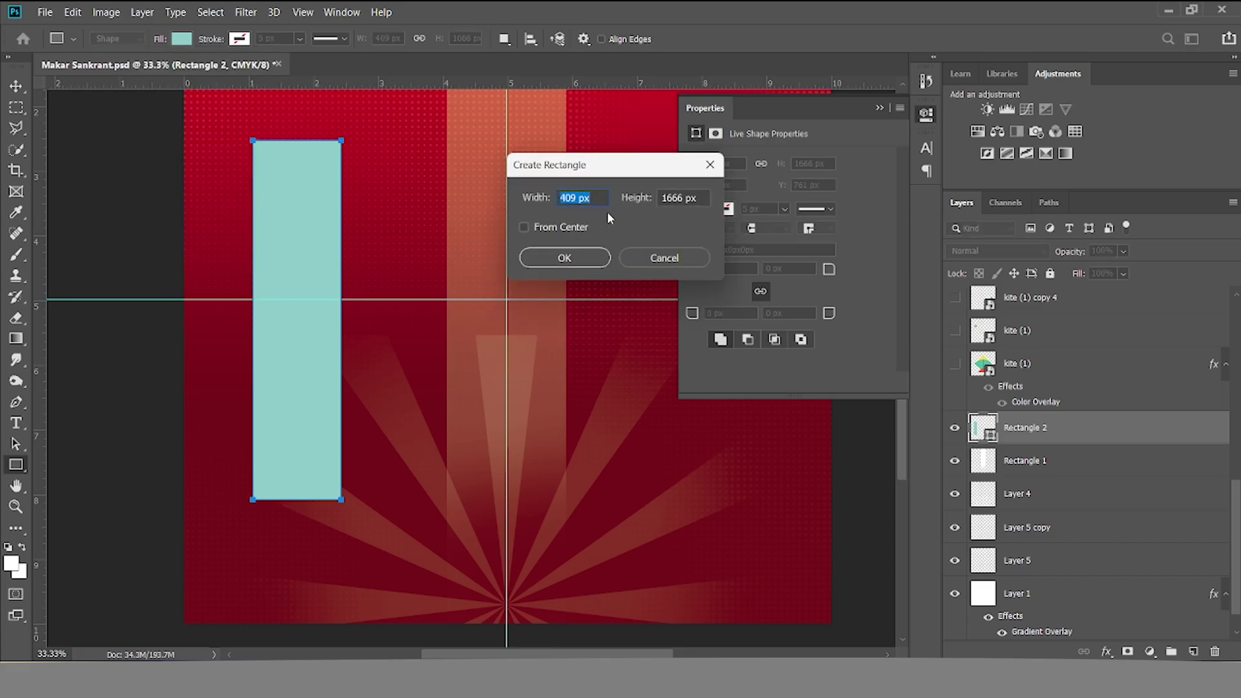
left_click(643, 260)
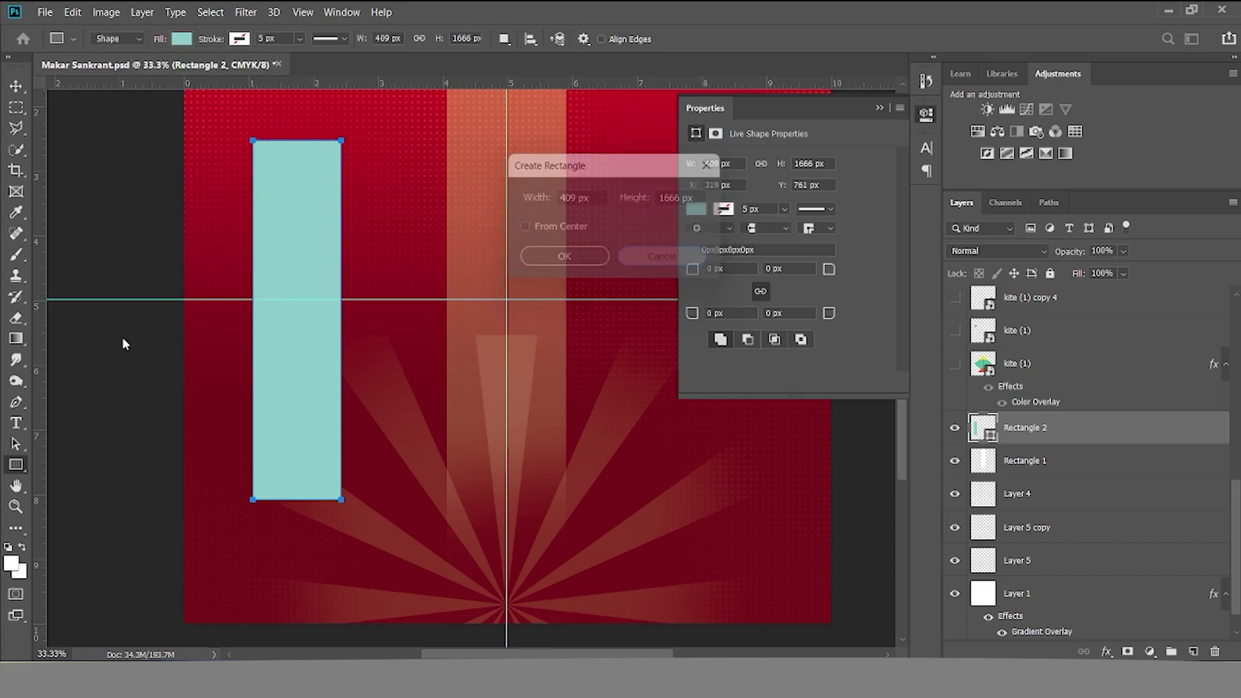
- Rasterize the teal rectangle and fade out its lower part with a soft 2520 px Eraser
left_click(17, 317)
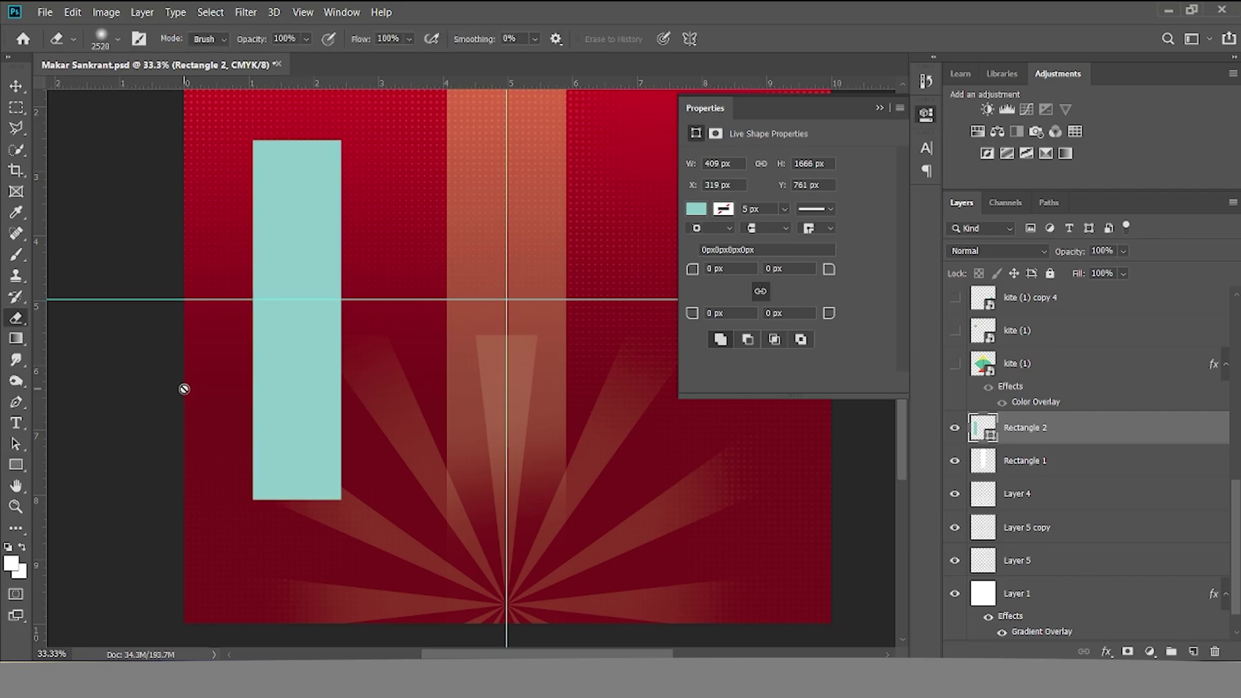
left_click(309, 391)
left_click(587, 265)
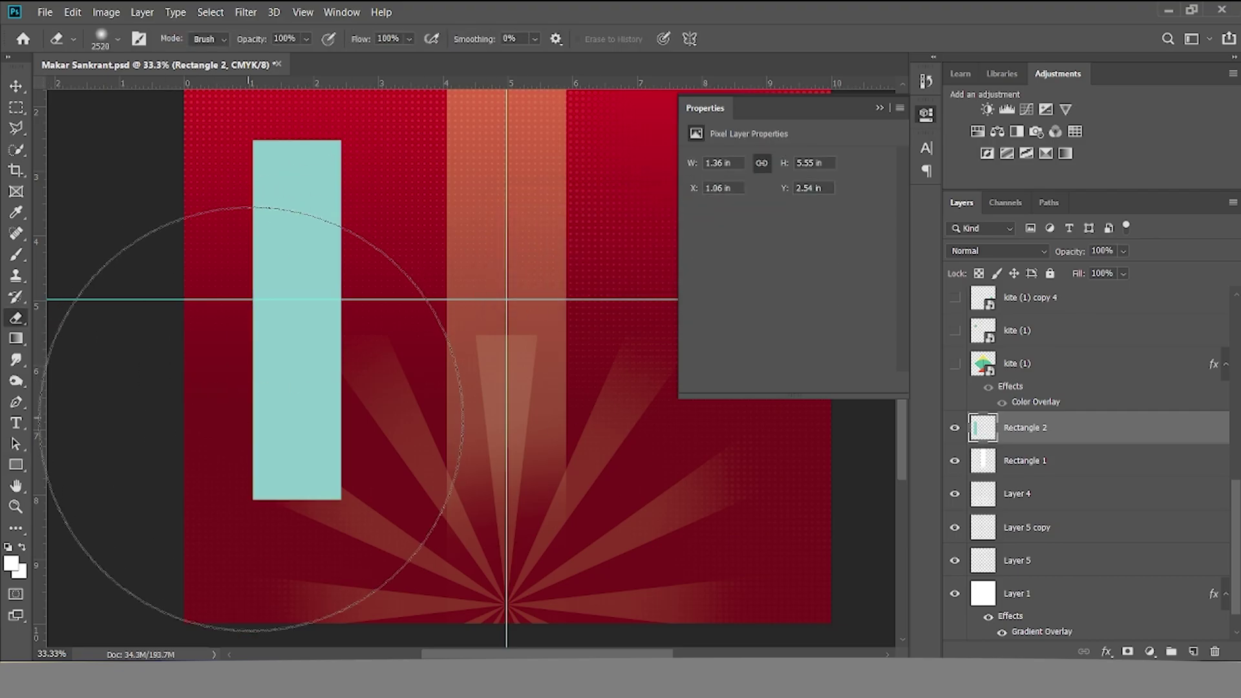
left_click_drag(287, 470, 285, 456)
left_click_drag(304, 582, 310, 583)
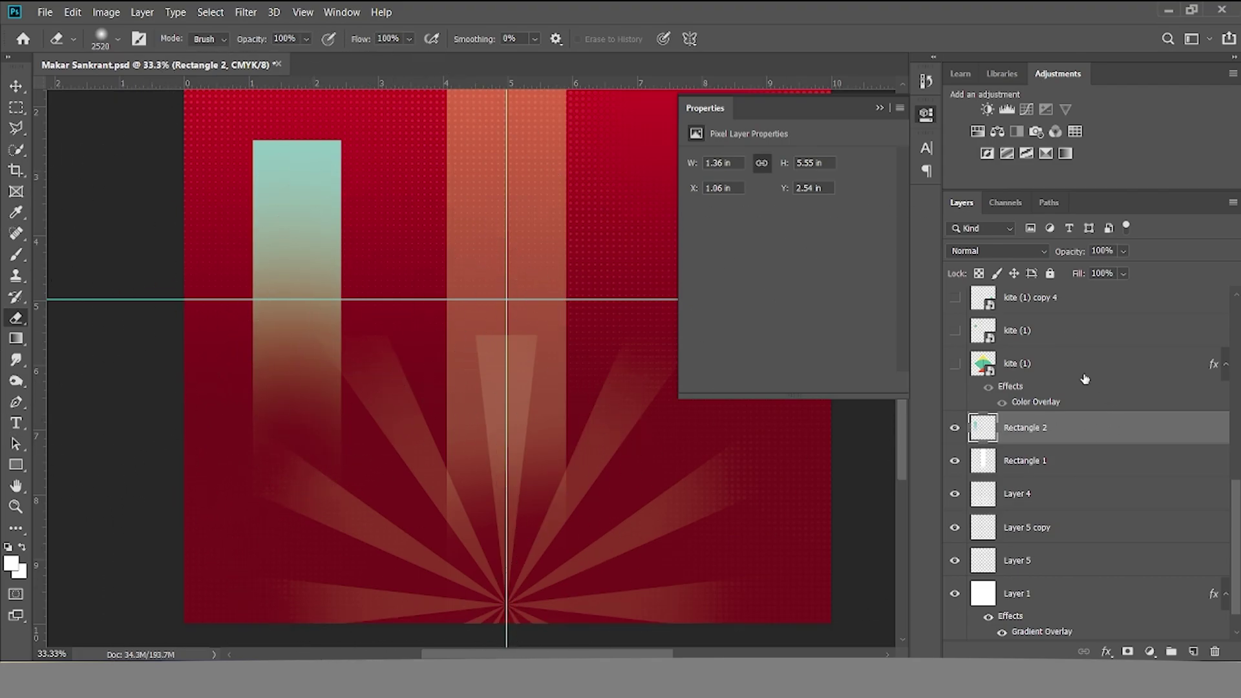
- Try a lower opacity on the faded teal rectangle, and delete its layer
left_click_drag(1077, 254, 1052, 257)
key("ctrl+z")
key("super+n")
key("Escape")
left_click(1214, 652)
left_click(567, 271)
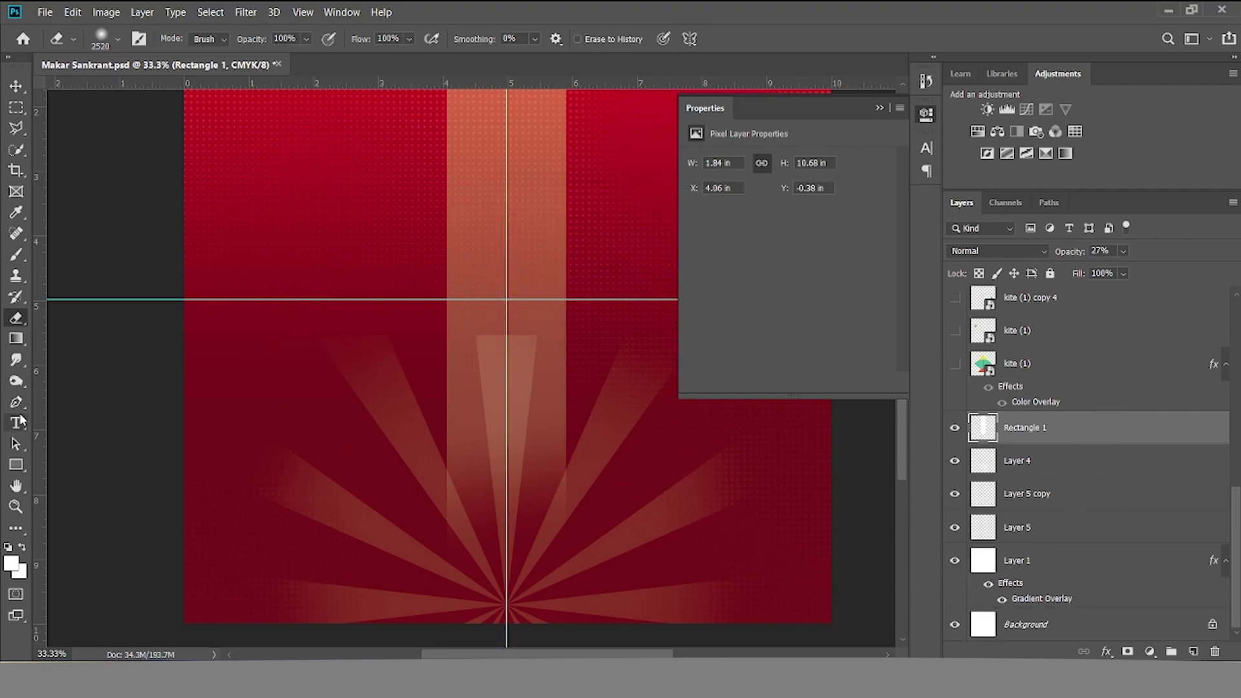
- Make the large kite (1) layer with the Color Overlay visible and collapse the layer properties
key("h")
left_click(955, 363)
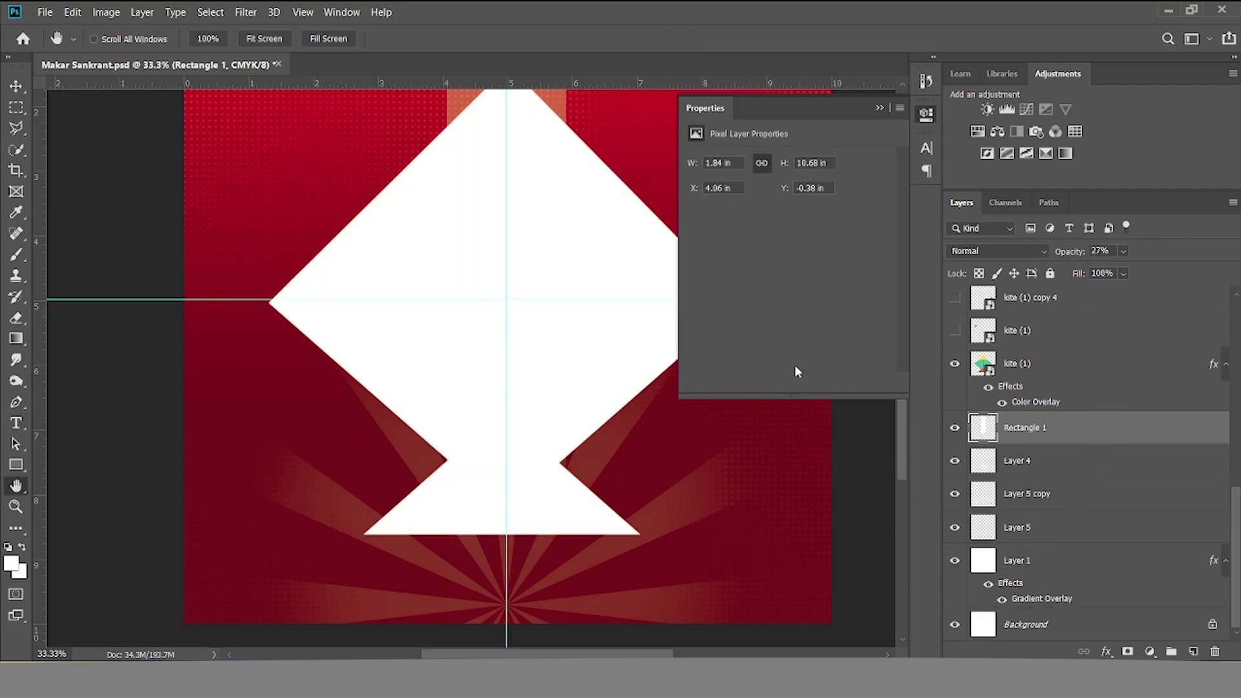
left_click(879, 108)
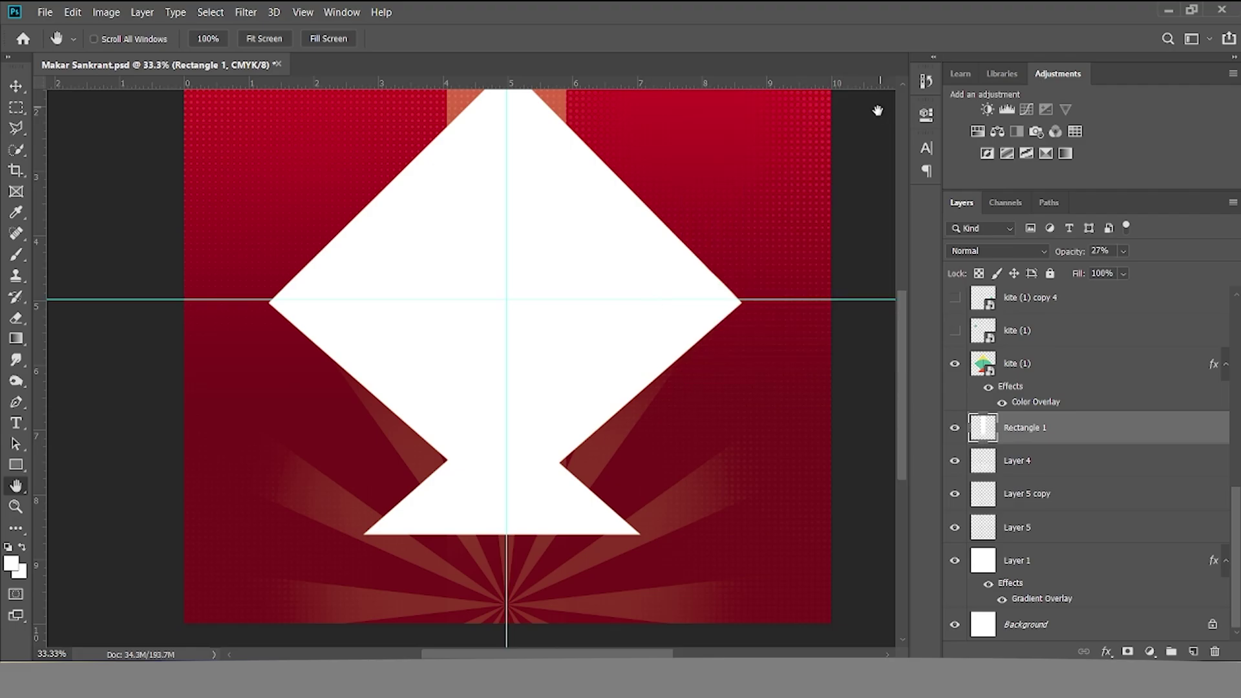
- Switch the large kite (1) layer's effects off and back on to compare its original colours with the white overlay
scroll(743, 249, "up", 3)
scroll(743, 249, "down", 2)
key("z")
left_click(709, 235, "alt")
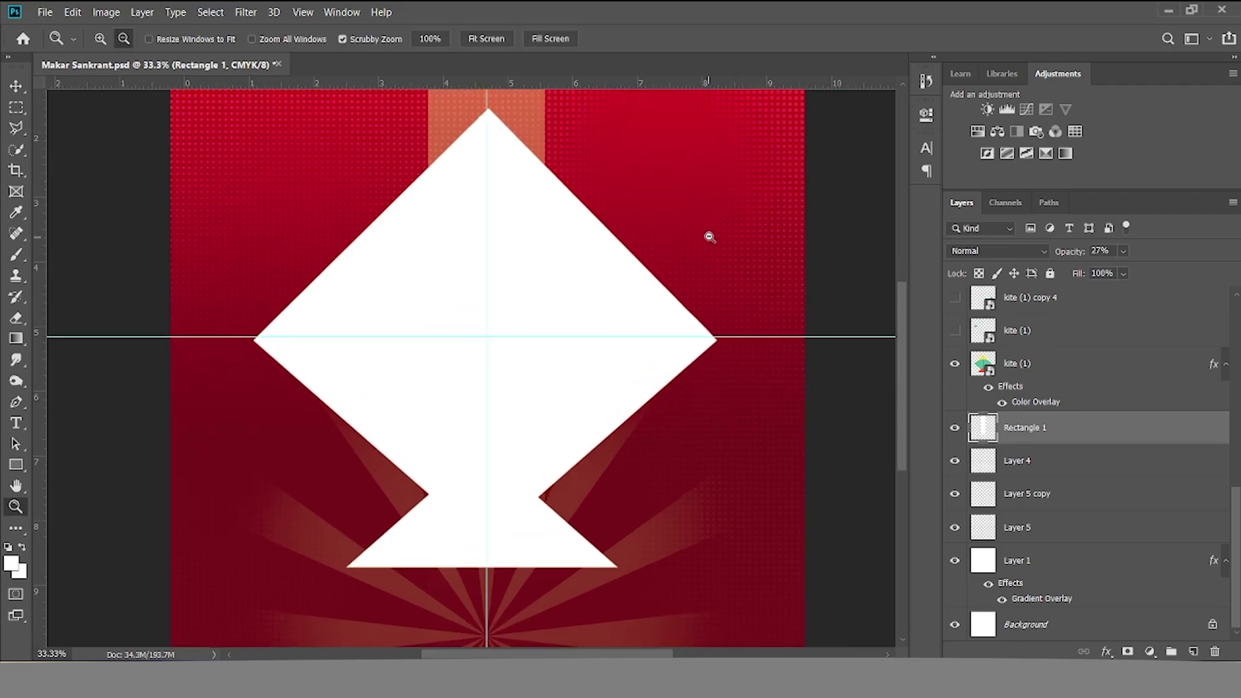
key("h")
left_click(273, 39)
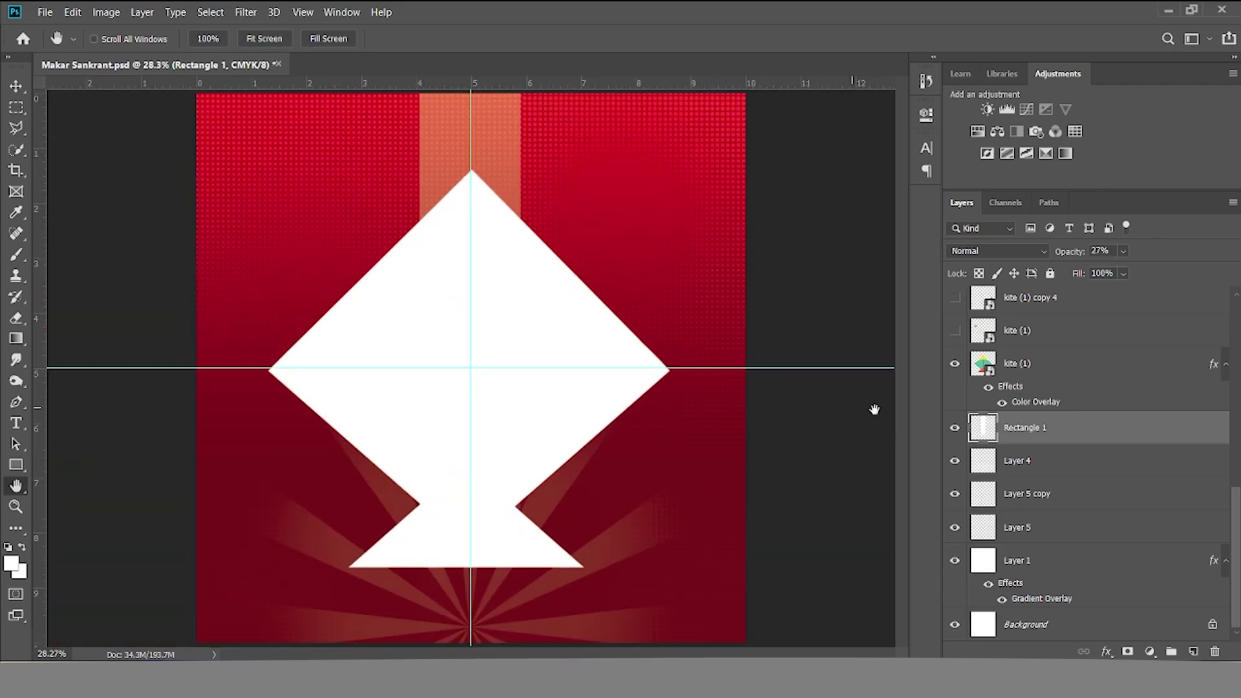
left_click(1049, 362)
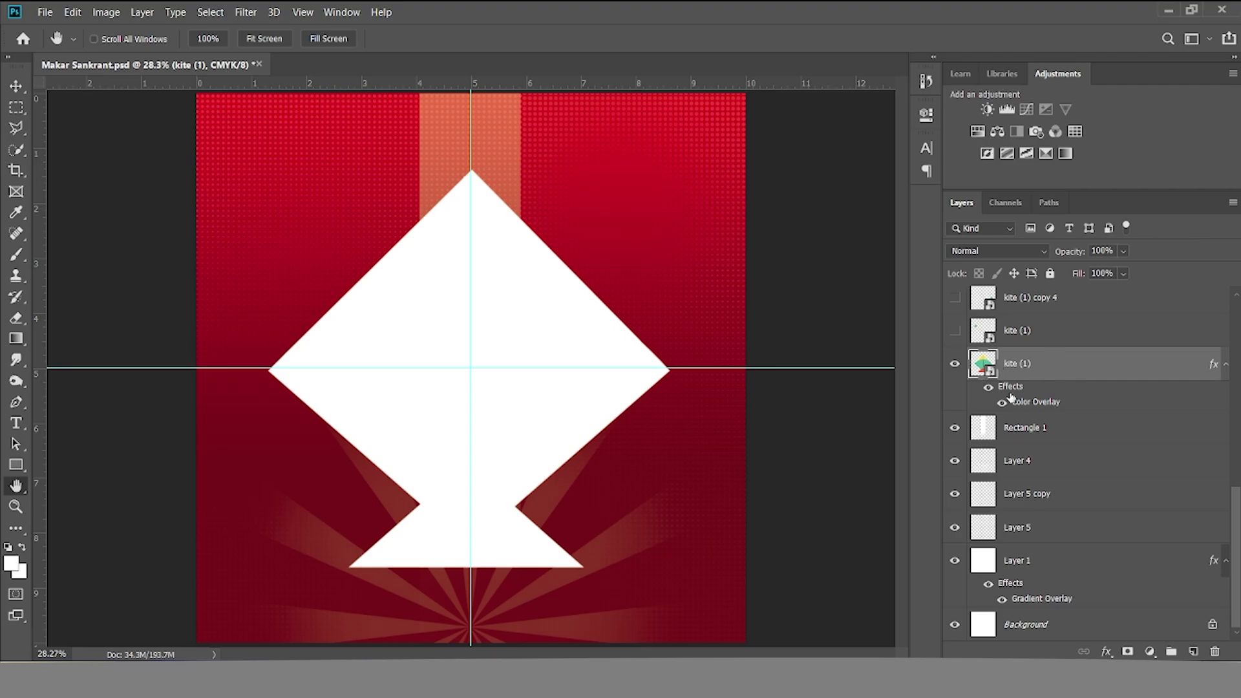
left_click(989, 388)
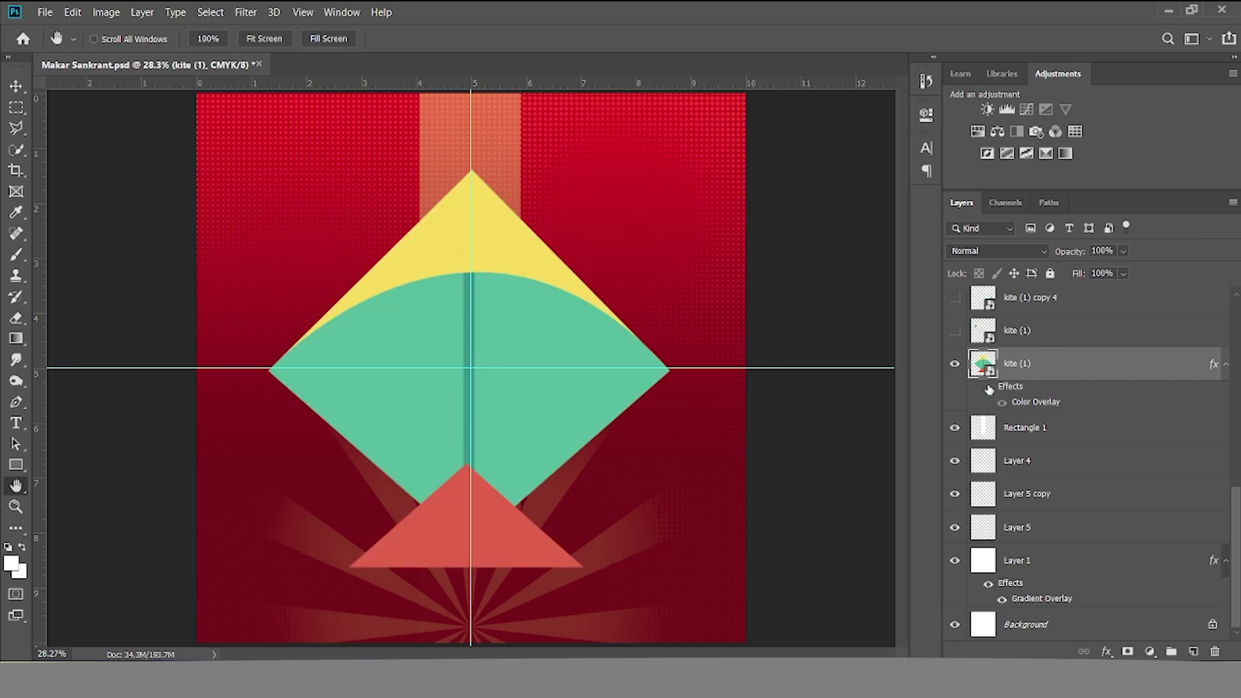
left_click(989, 387)
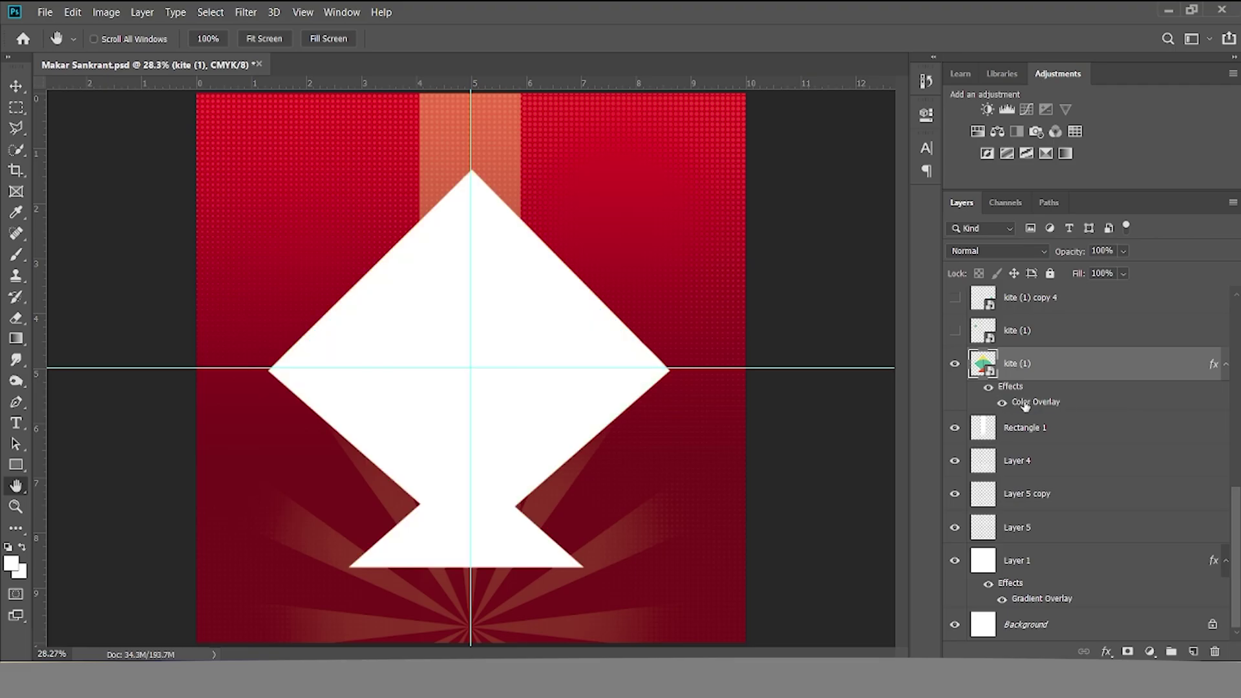
- Make all the small kite layers visible: the small kite (1), kite (1) copy, and copies 2 through 7
left_click(954, 331)
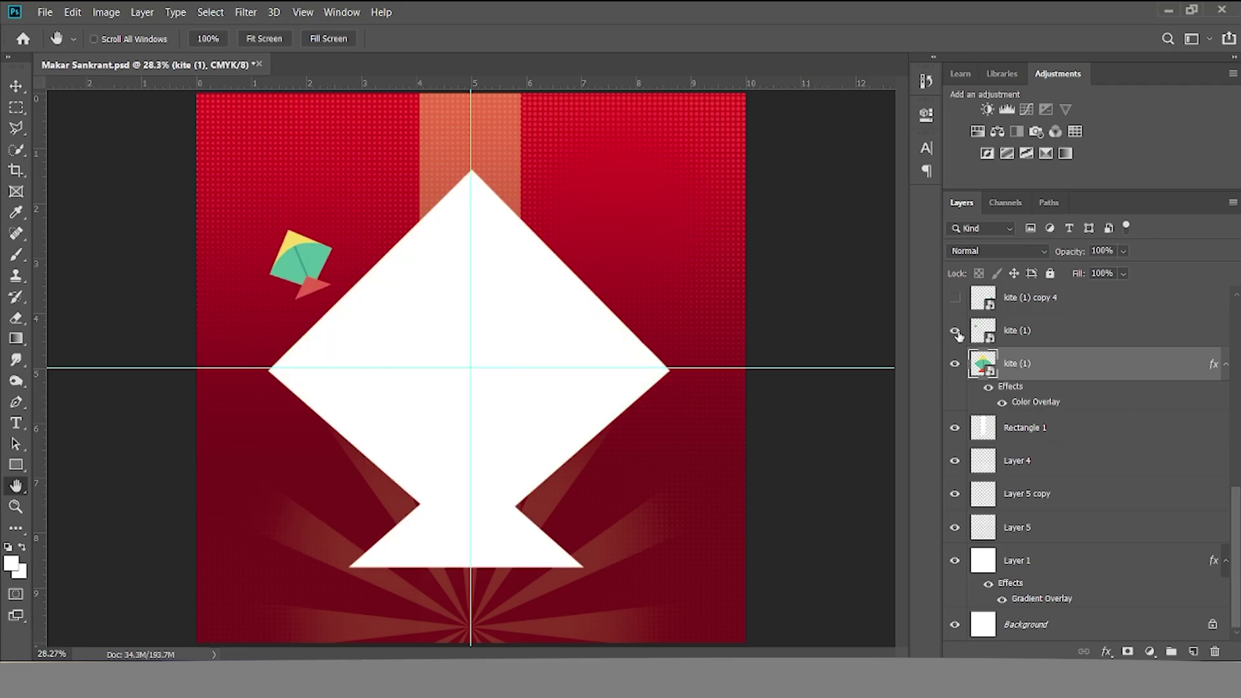
left_click(955, 297)
scroll(980, 360, "up", 3)
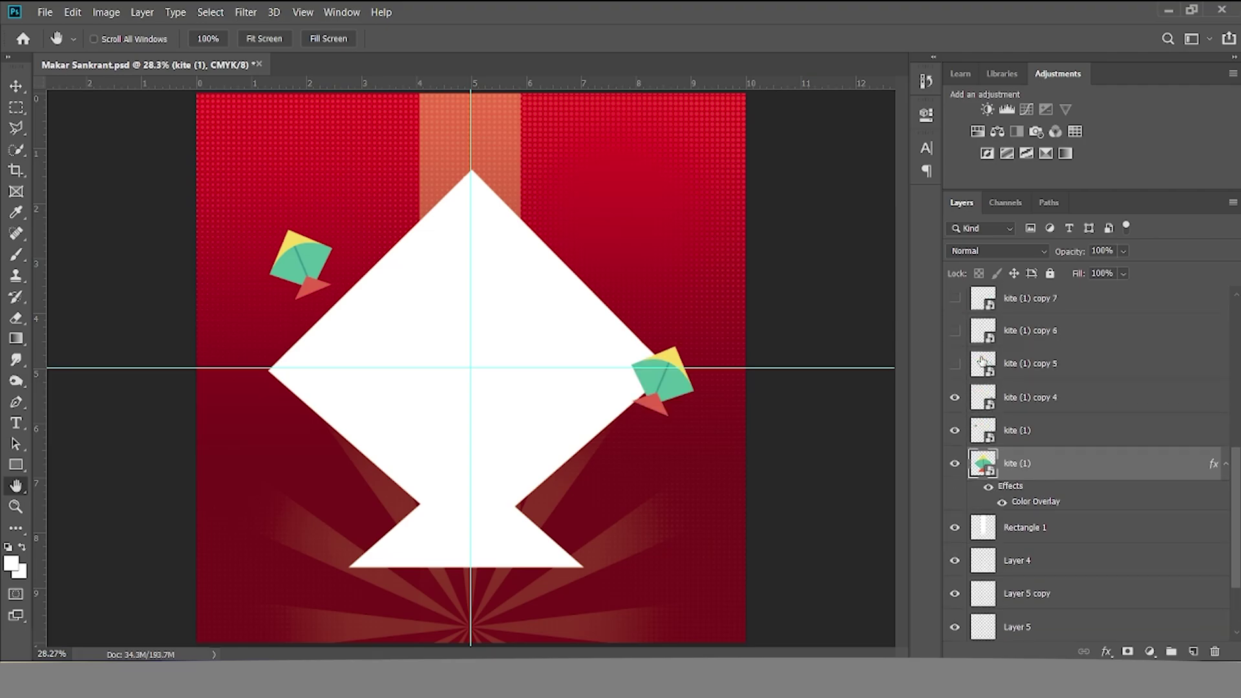
left_click(955, 363)
left_click(955, 330)
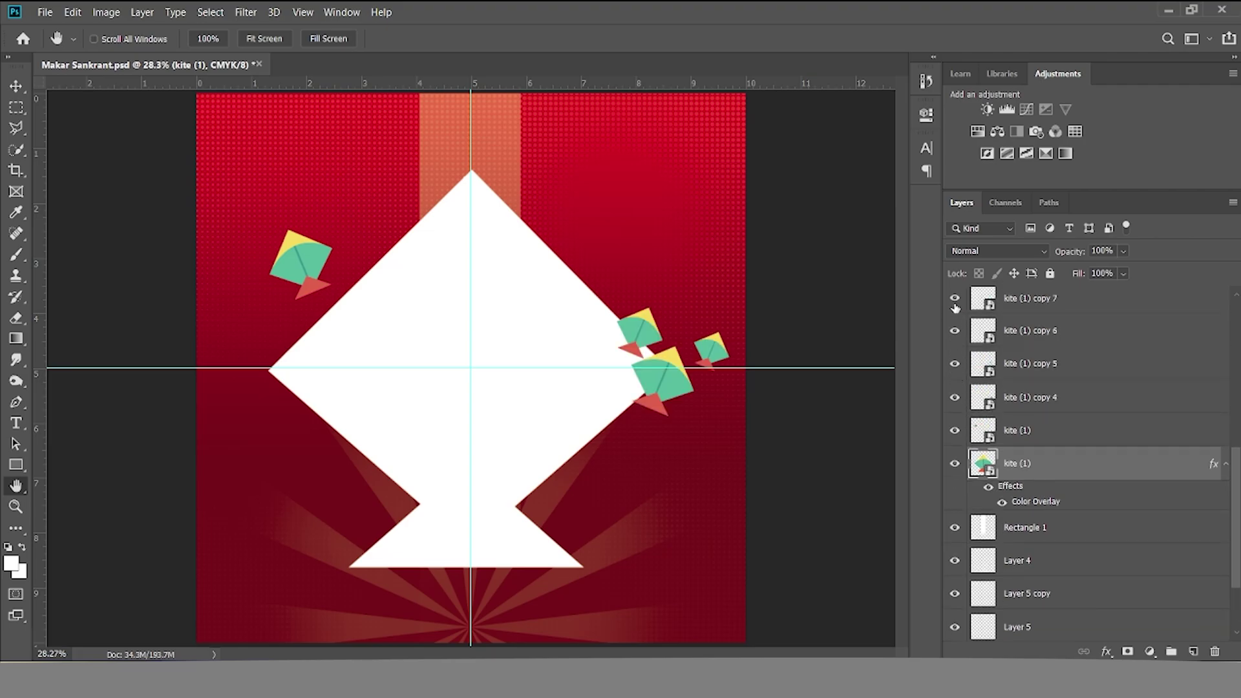
left_click(955, 298)
scroll(958, 367, "up", 2)
left_click(955, 330)
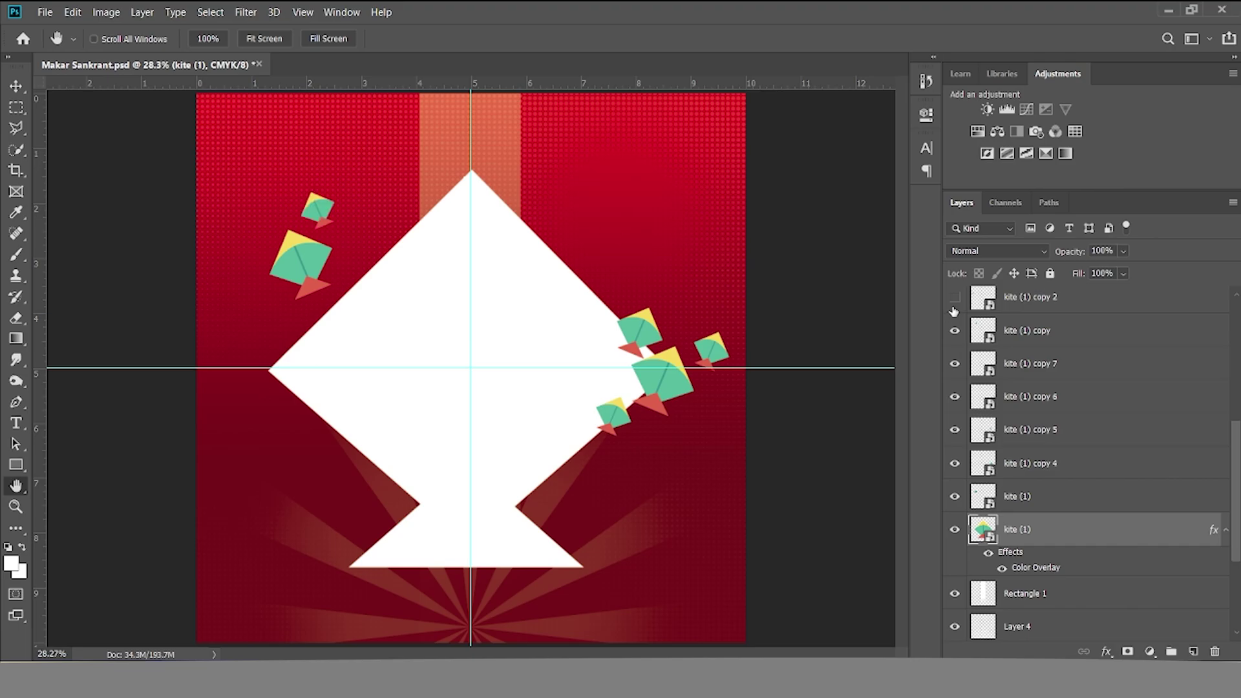
left_click(954, 297)
scroll(959, 319, "up", 2)
left_click(954, 330)
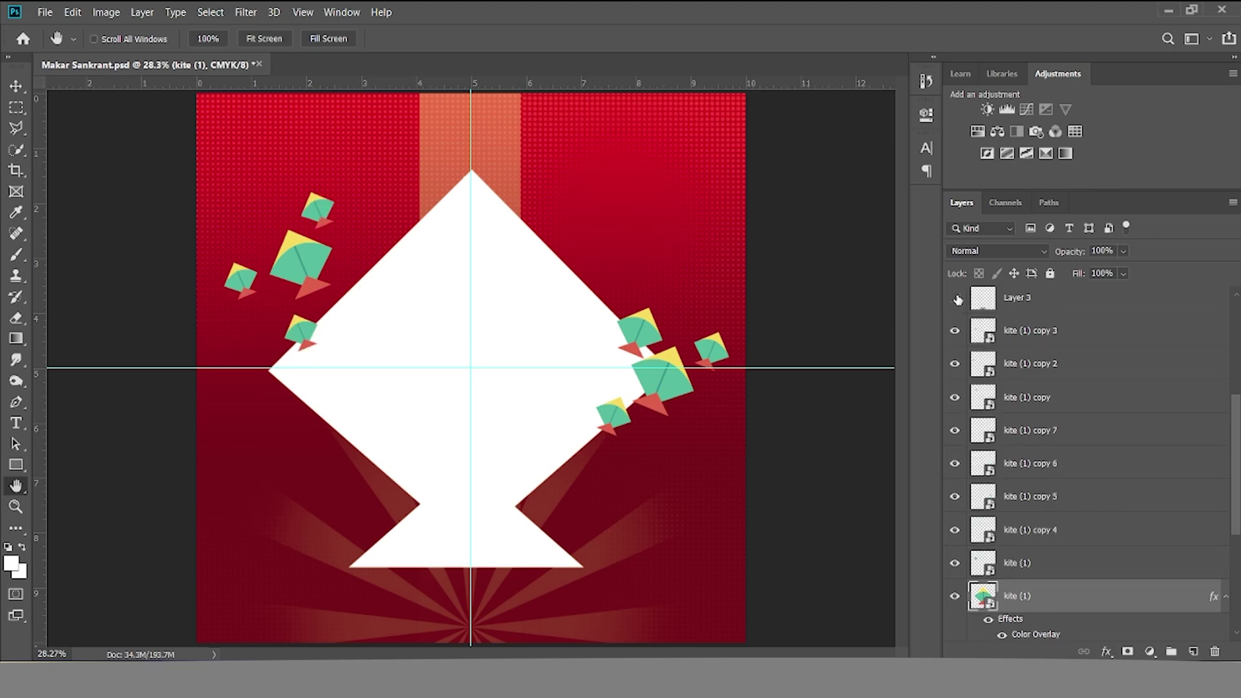
- Toggle the Layer 3 shadow at the poster's bottom centre, leave it visible, and inspect it up close
left_click(955, 298)
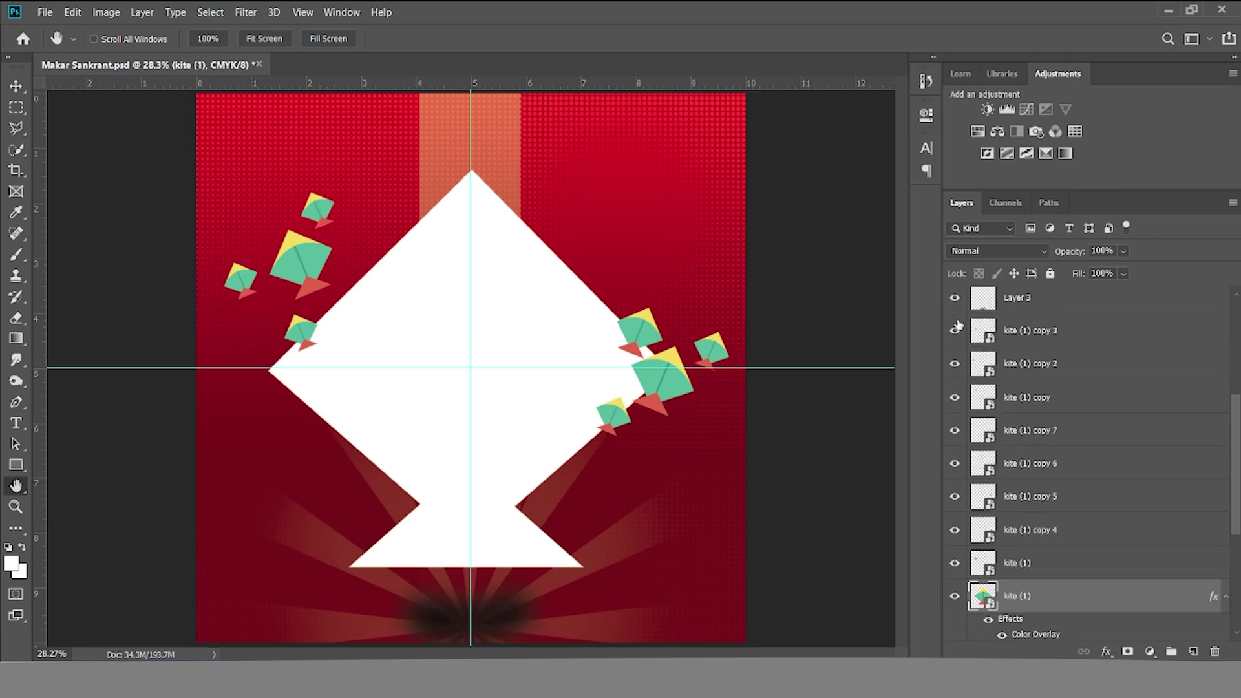
left_click(954, 299)
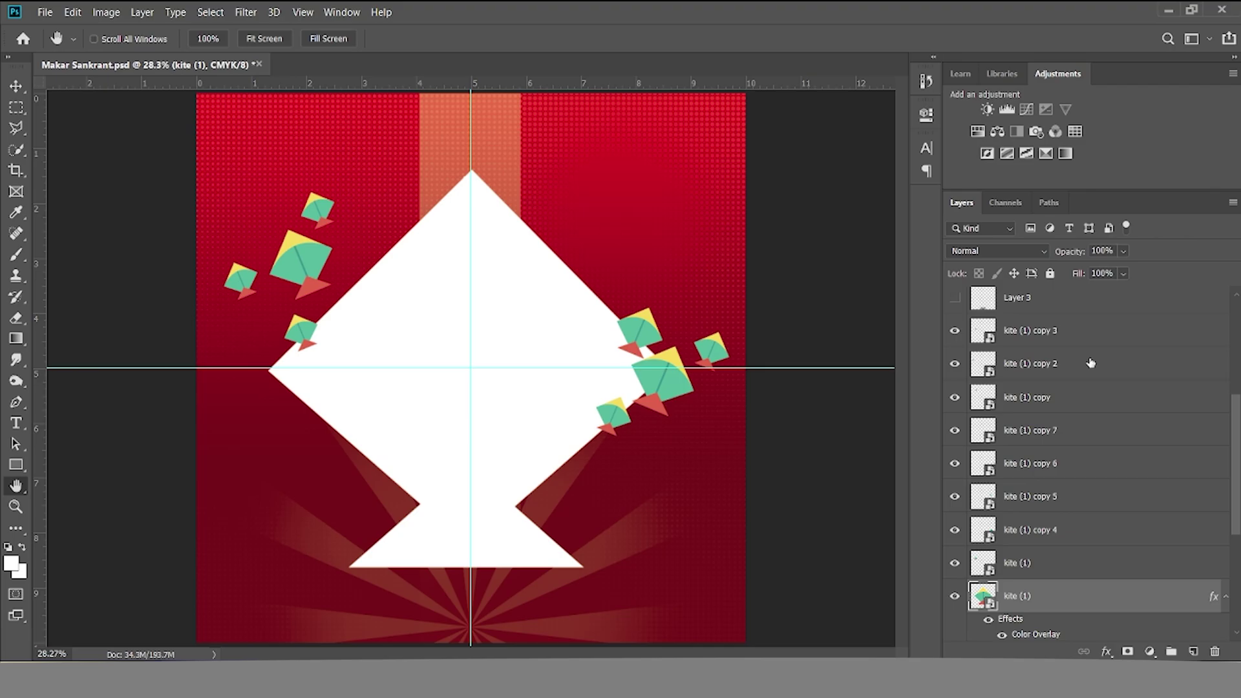
scroll(1057, 379, "up", 3)
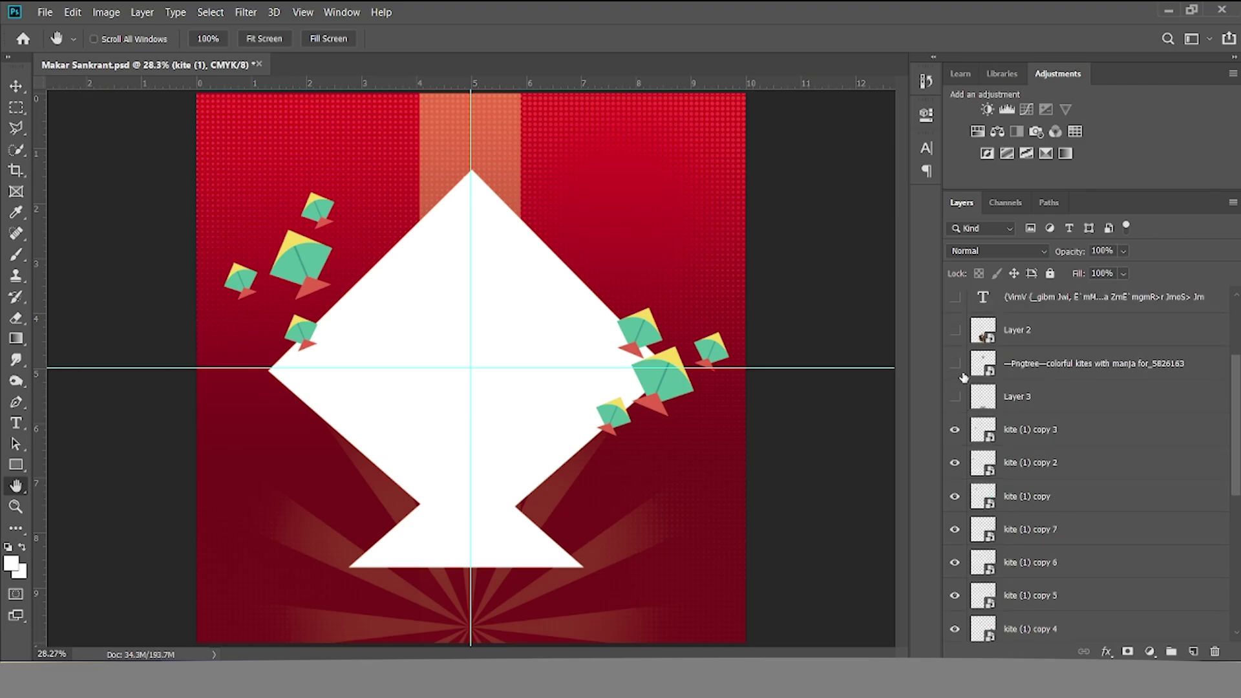
left_click(954, 397)
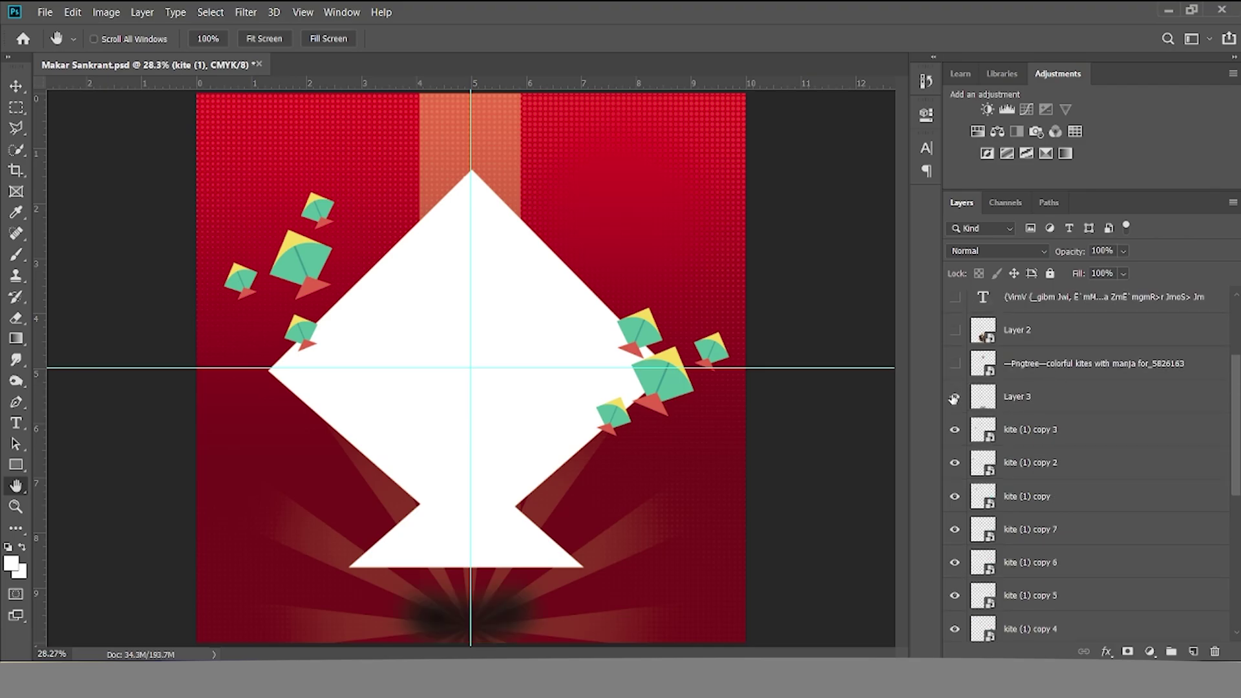
left_click(526, 591, "ctrl")
left_click(525, 590, "ctrl")
scroll(536, 571, "down", 5)
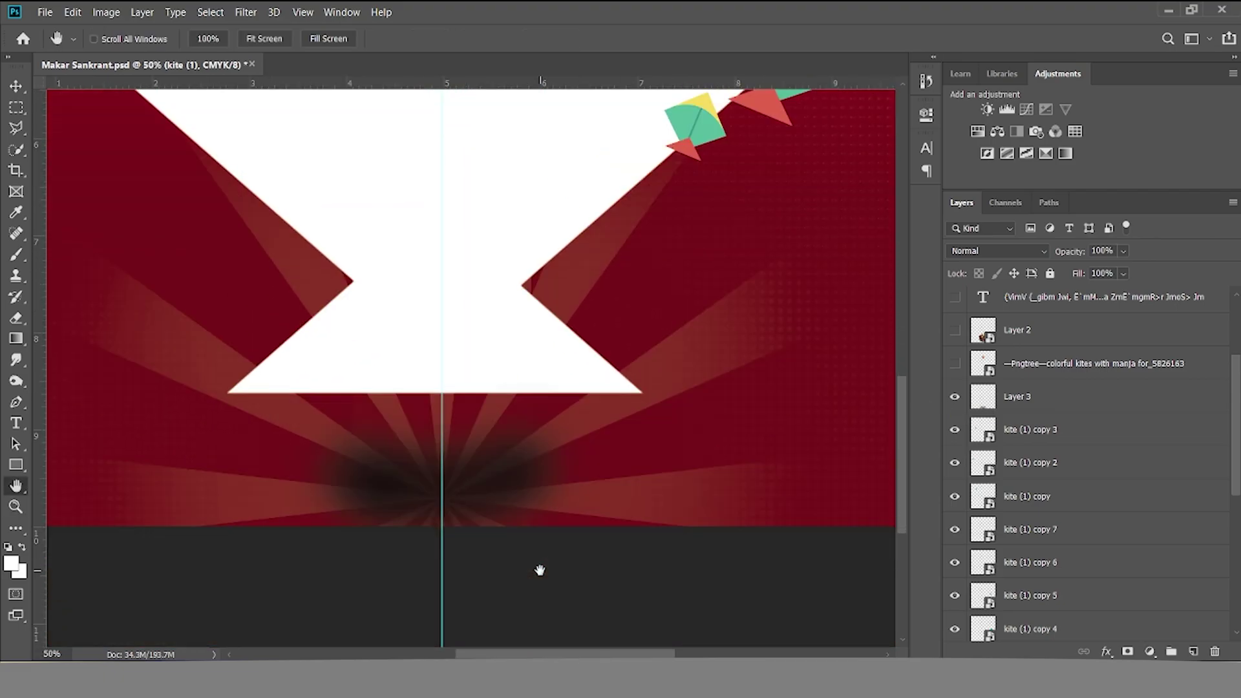
scroll(546, 532, "down", 2)
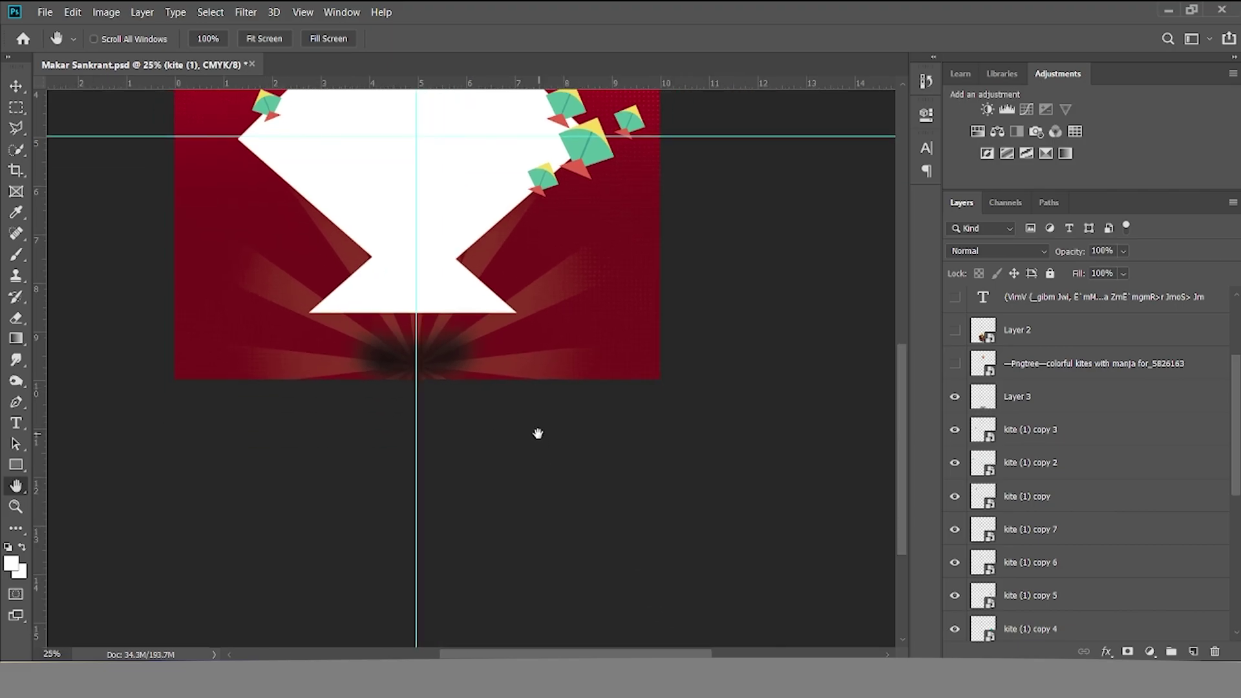
left_click_drag(537, 432, 620, 559)
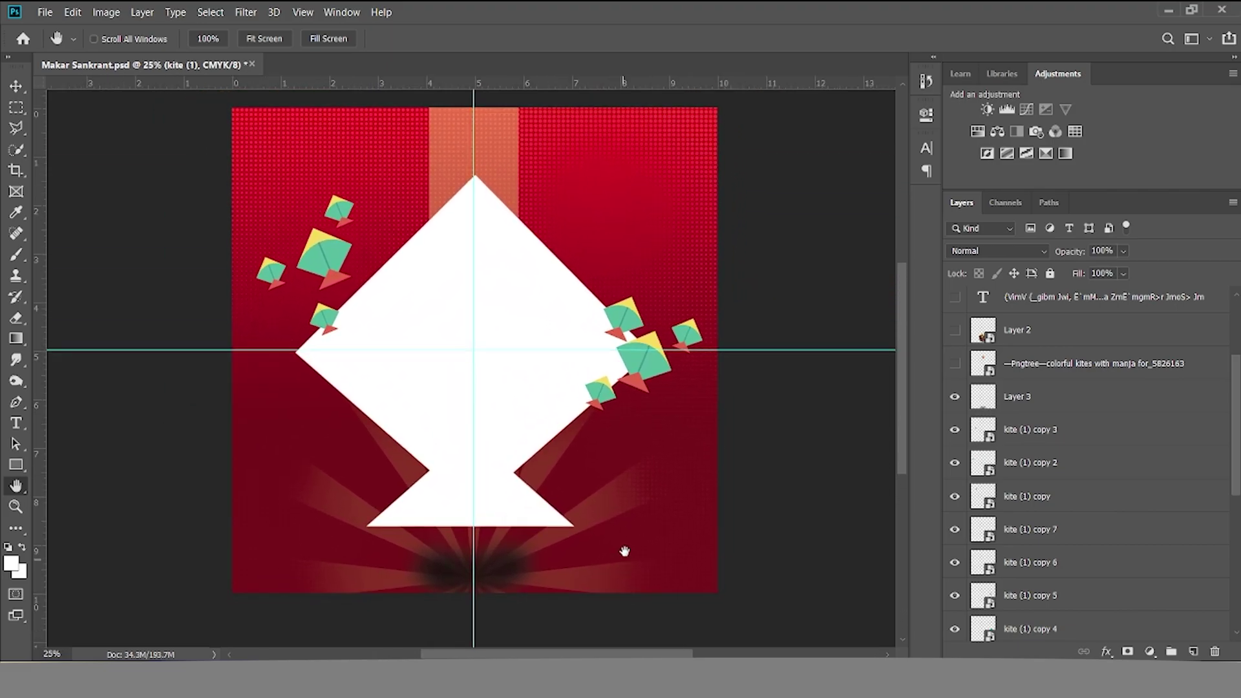
- Make the Pngtree colorful kites image and Layer 2 with the bowl of sesame laddus visible
left_click(955, 364)
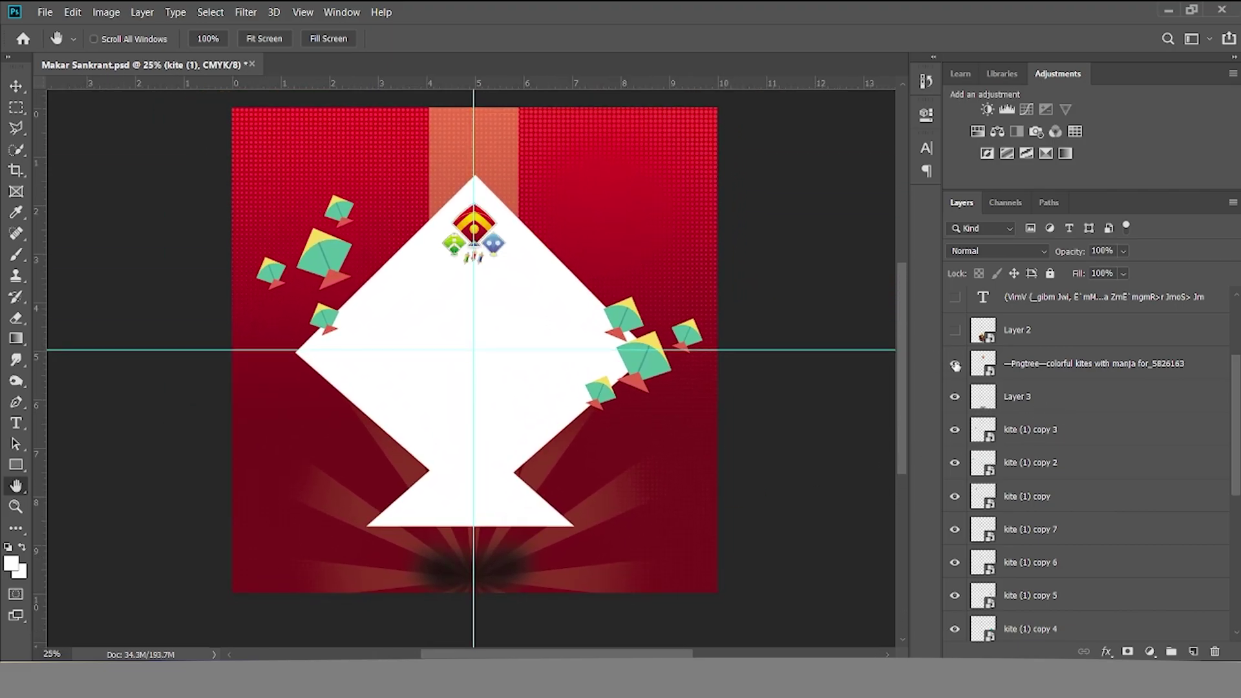
left_click(1019, 361)
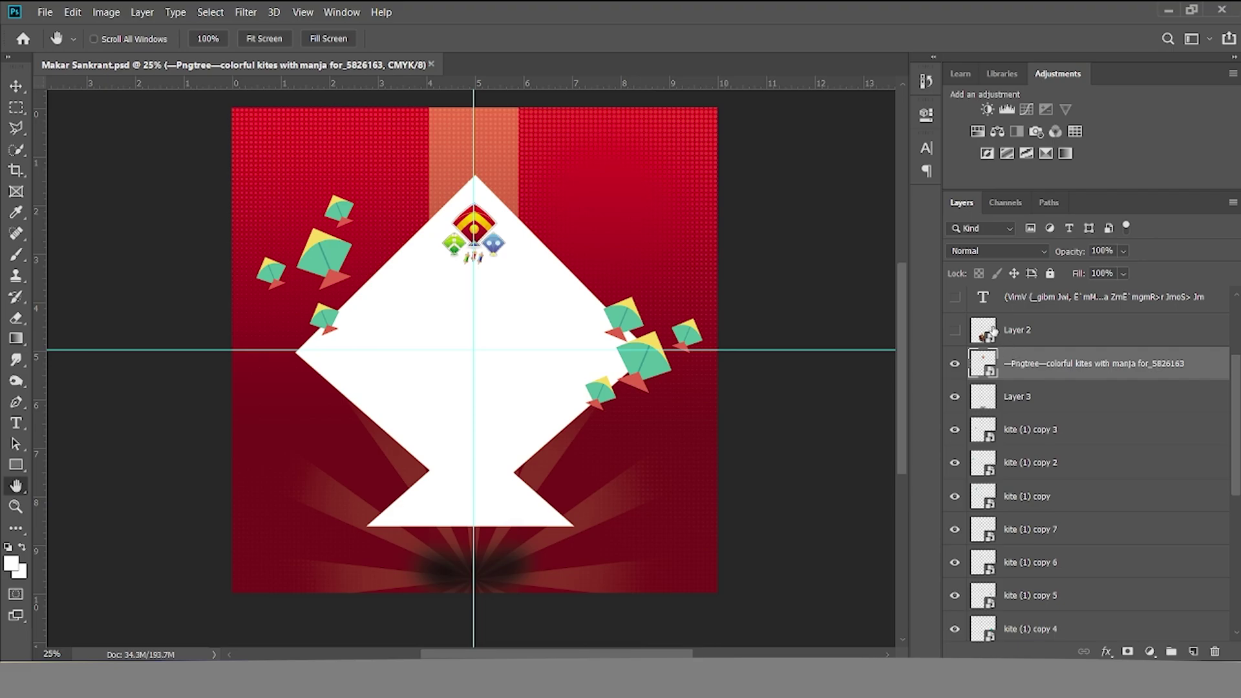
left_click(1048, 336)
left_click(957, 331)
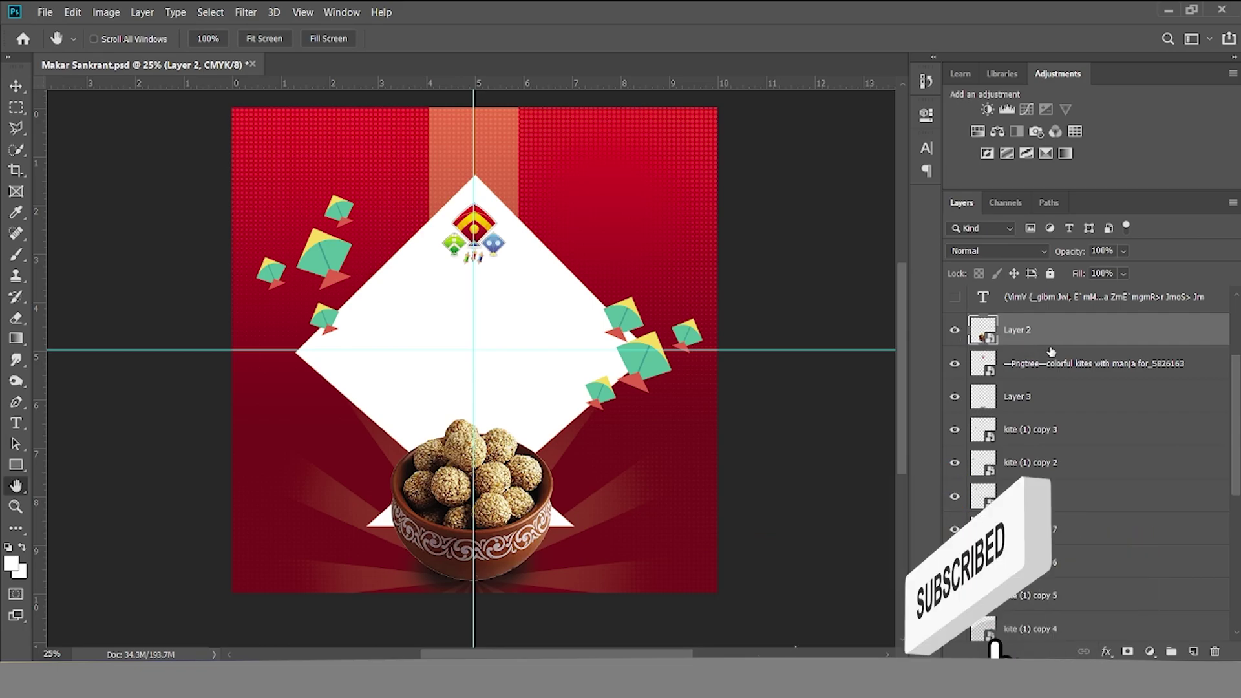
- Inspect the laddu bowl up close and move Layer 2 below the Pngtree colorful kites layer, directly above Layer 3
key("z")
left_click(451, 508)
left_click(451, 508)
key("space")
left_click_drag(575, 607, 599, 445)
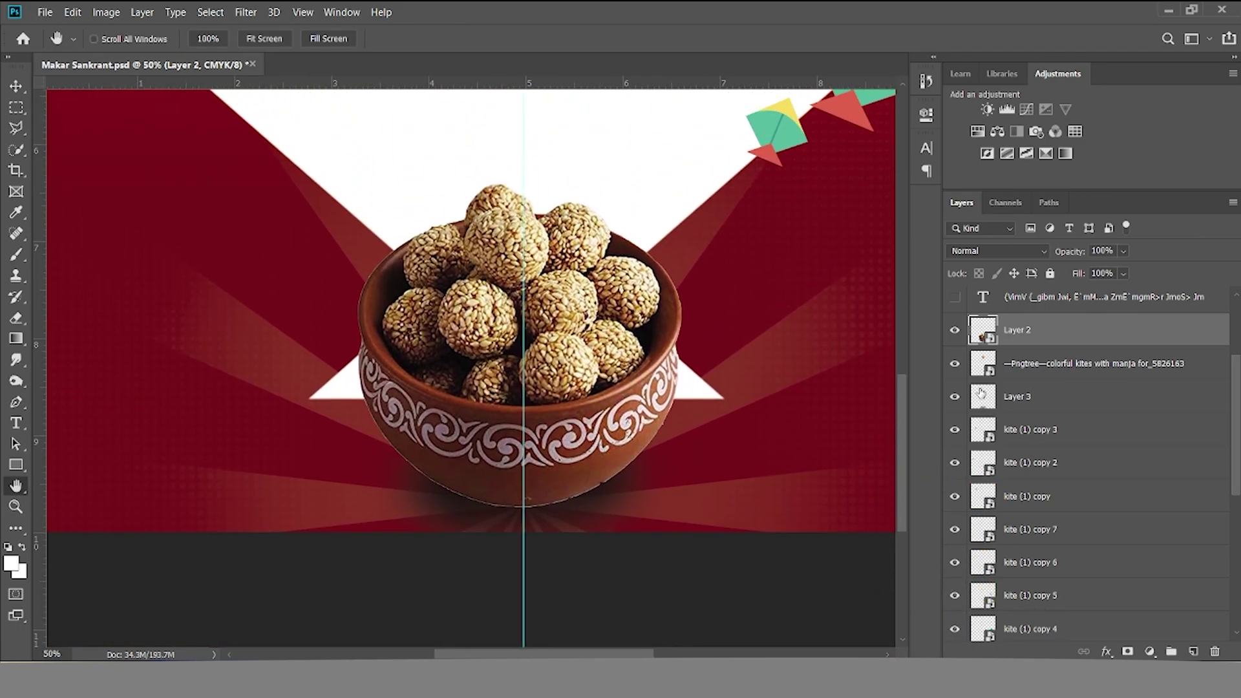
left_click_drag(1045, 351, 1059, 372)
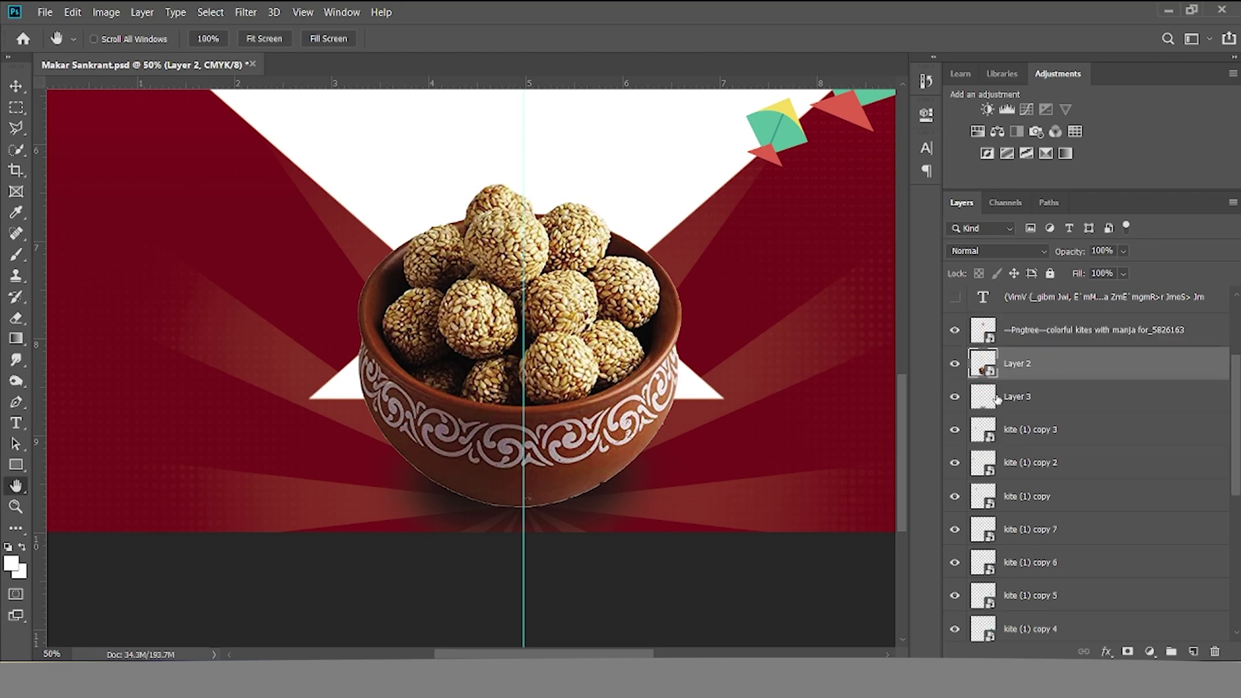
left_click(955, 397)
- Make the two-line Marathi verse text layer above the Pngtree kites layer visible, with the whole poster in view
scroll(1037, 326, "up", 3)
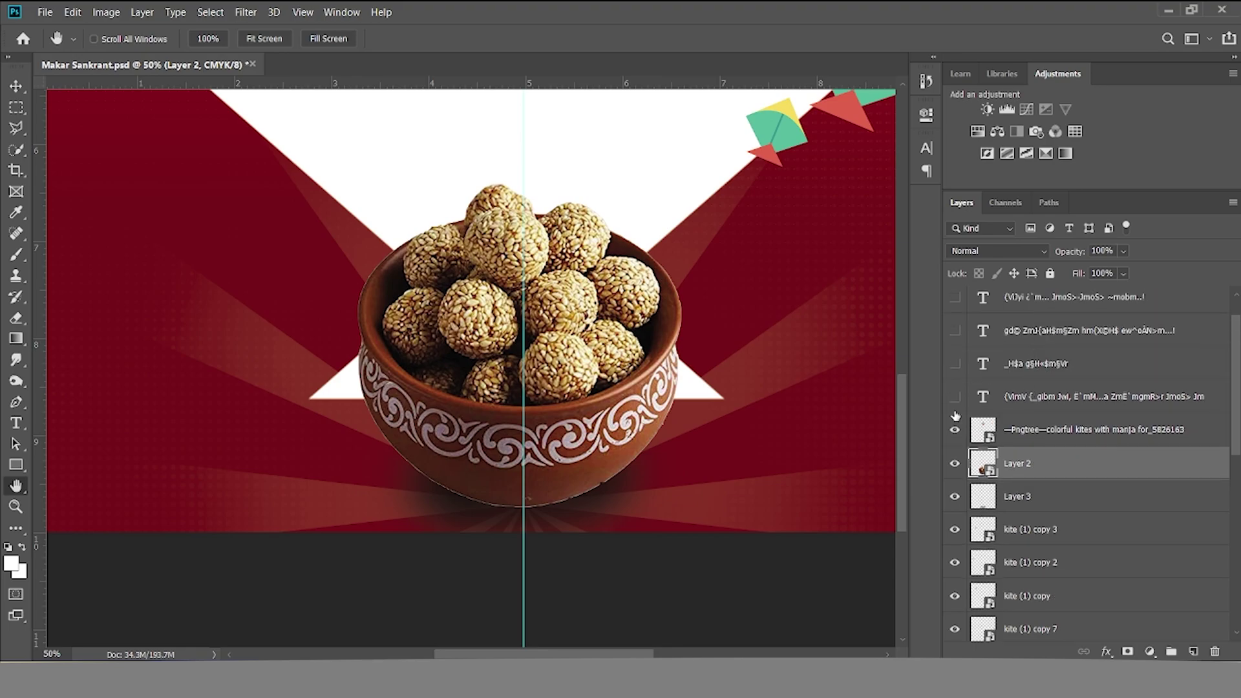
left_click(983, 411)
key("ctrl+minus")
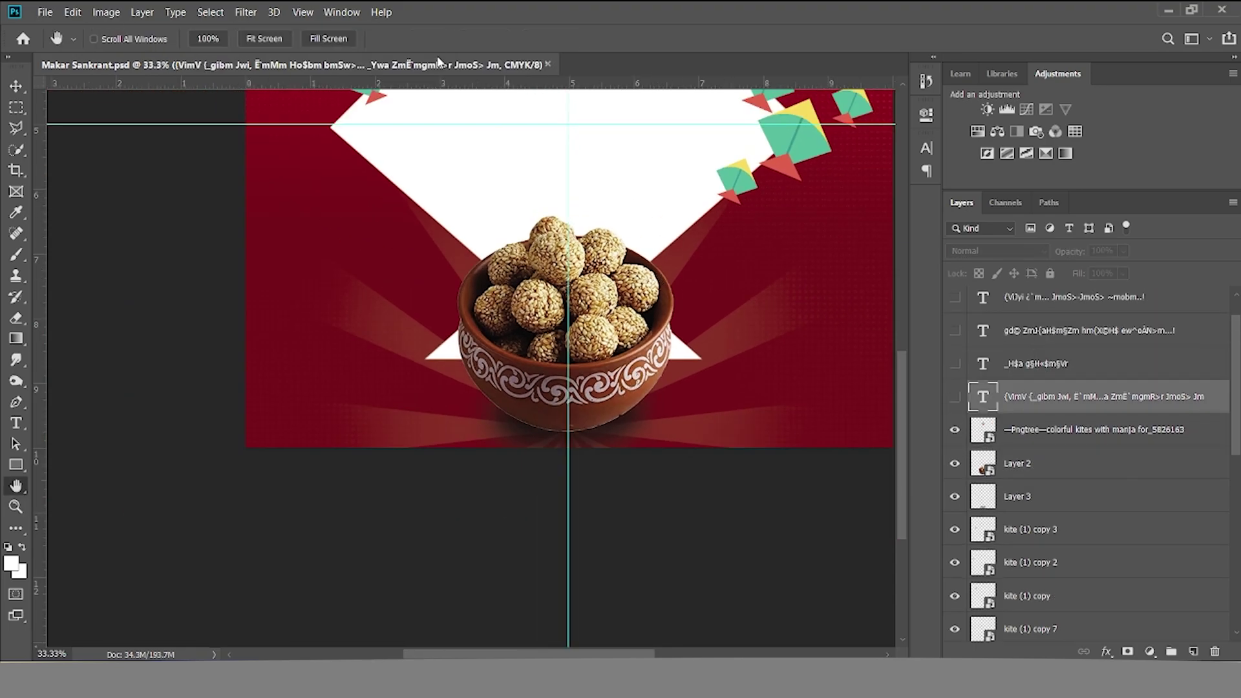
left_click(283, 42)
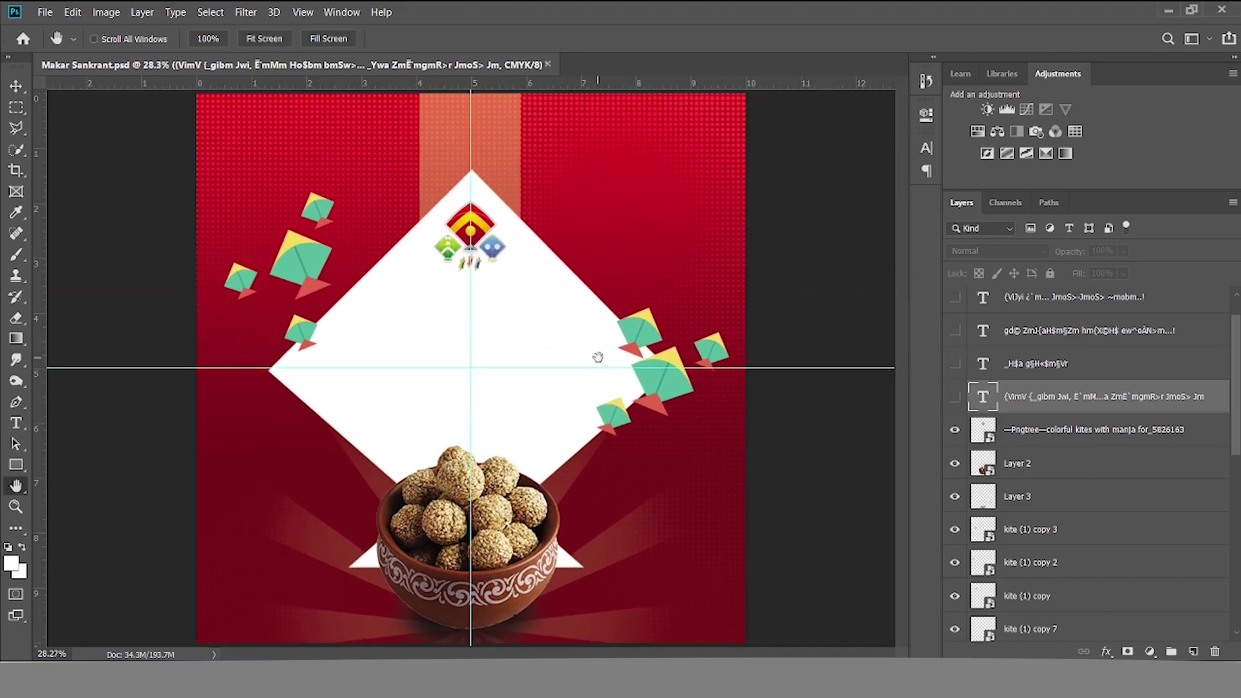
left_click(954, 396)
- Select the whole two-line verse to check its font, size and color, and leave the text unedited
key("t")
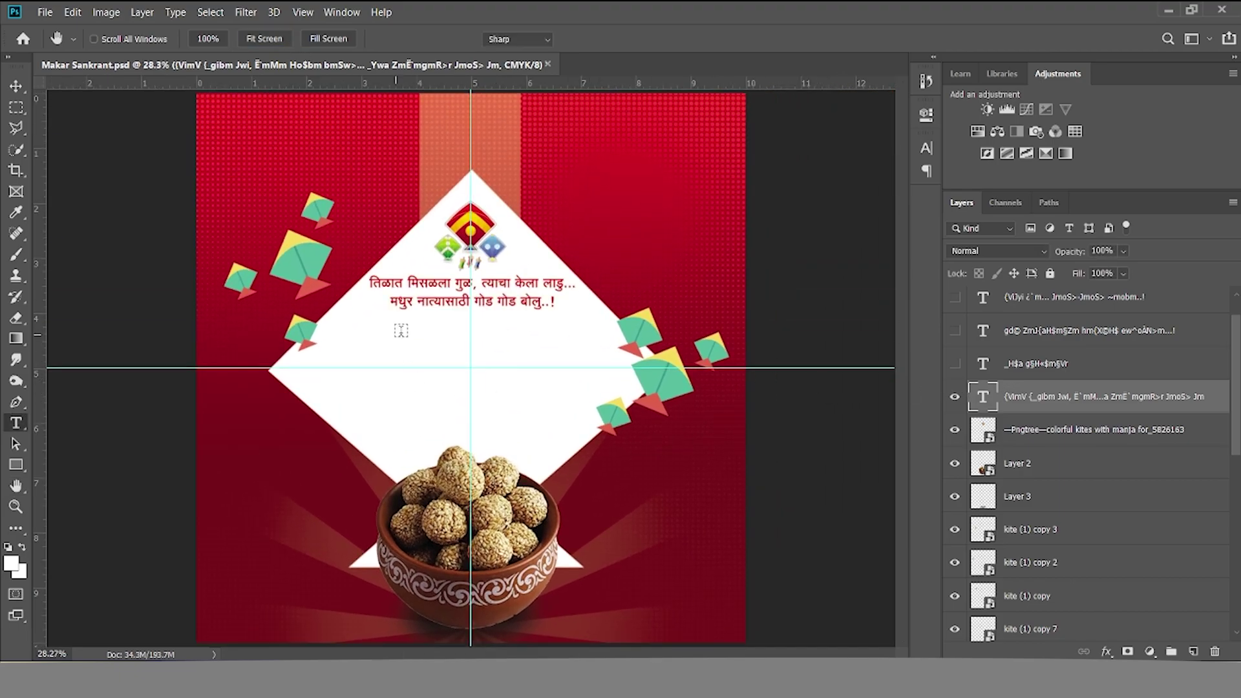
left_click(434, 301)
key("ctrl+a")
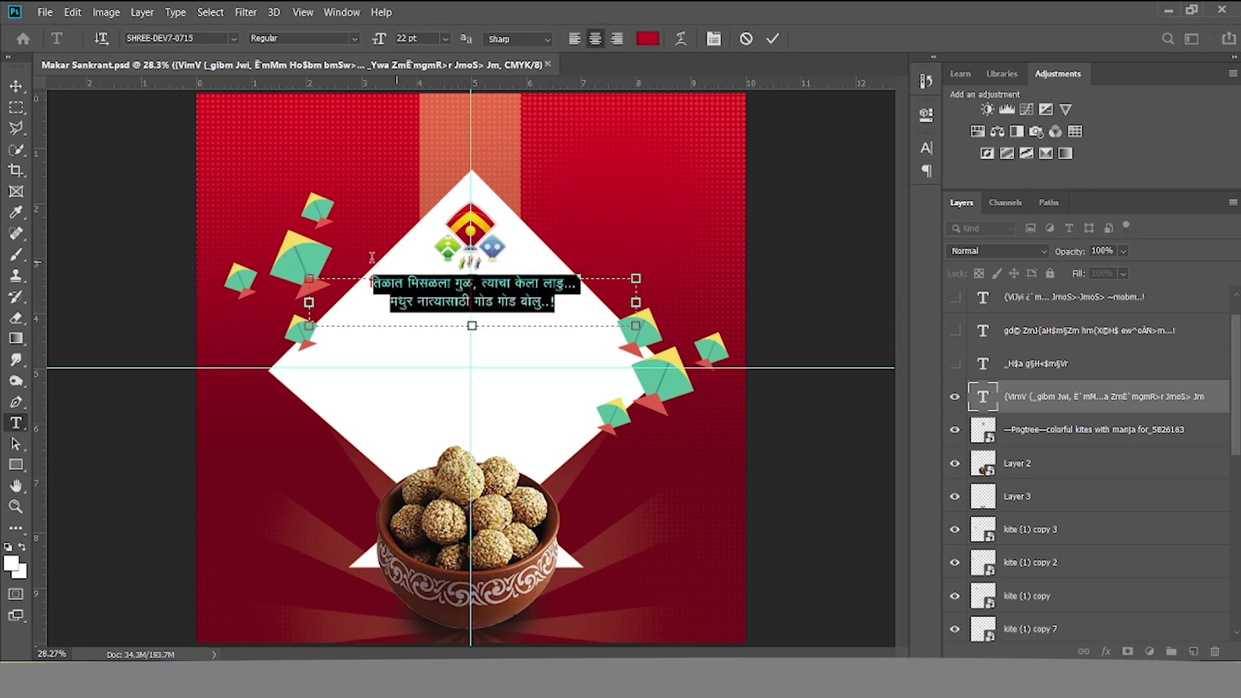
left_click(746, 38)
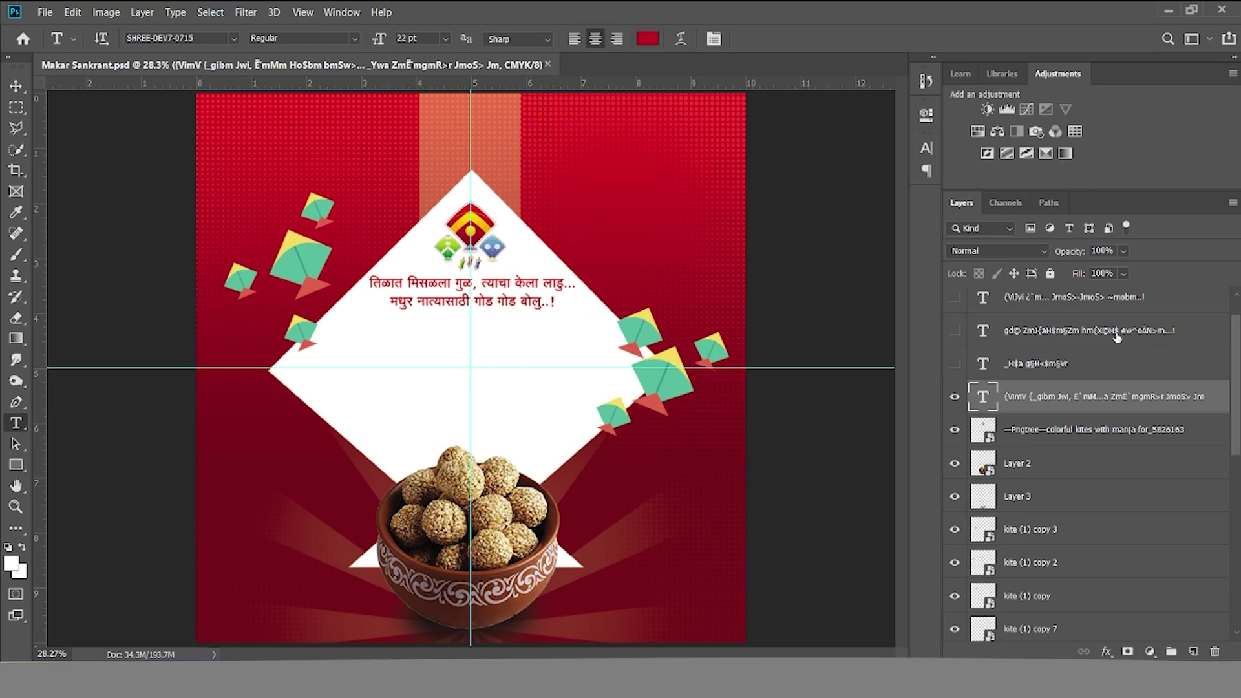
- Show the मकर संक्रांती title layer and select its text, whole and word by word, to check font, size and color without editing
left_click(955, 364)
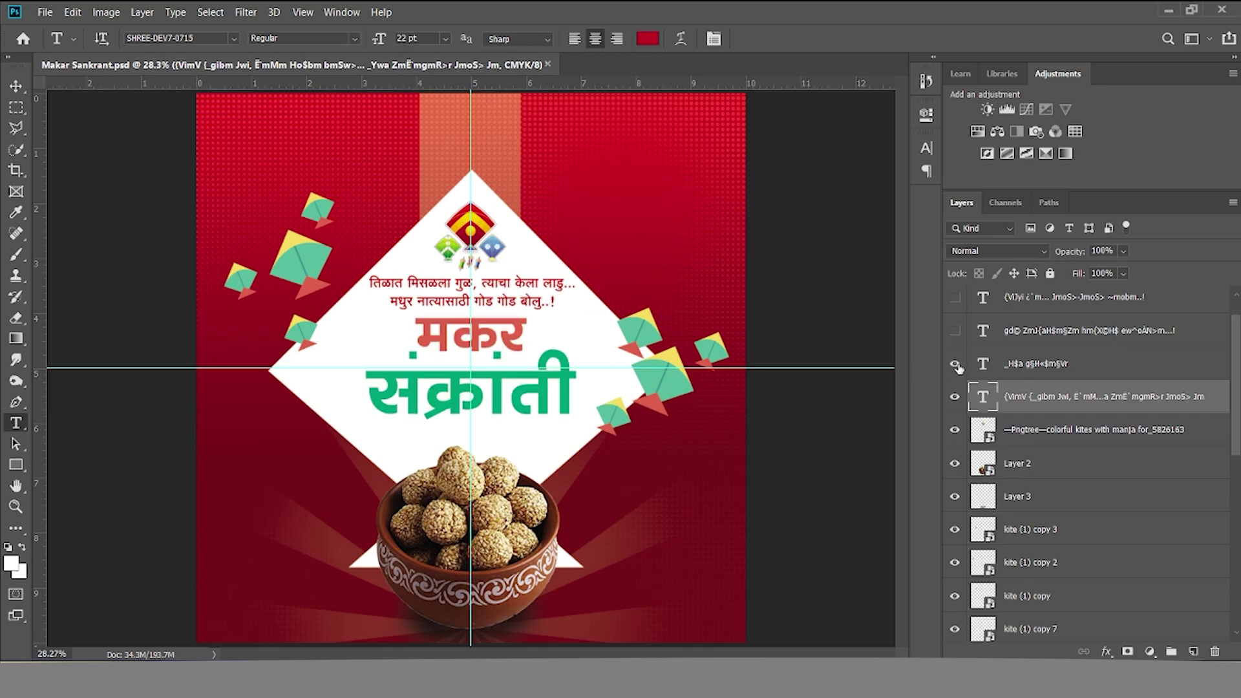
left_click(1079, 376)
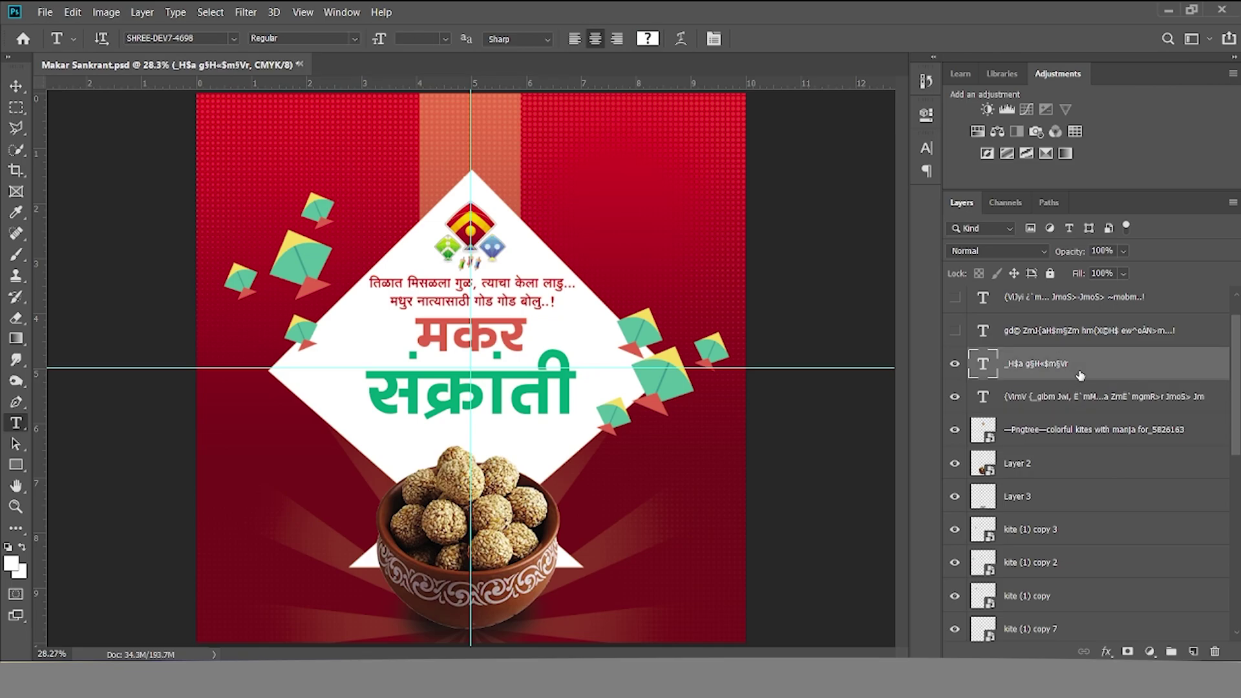
left_click(481, 385)
key("ctrl+a")
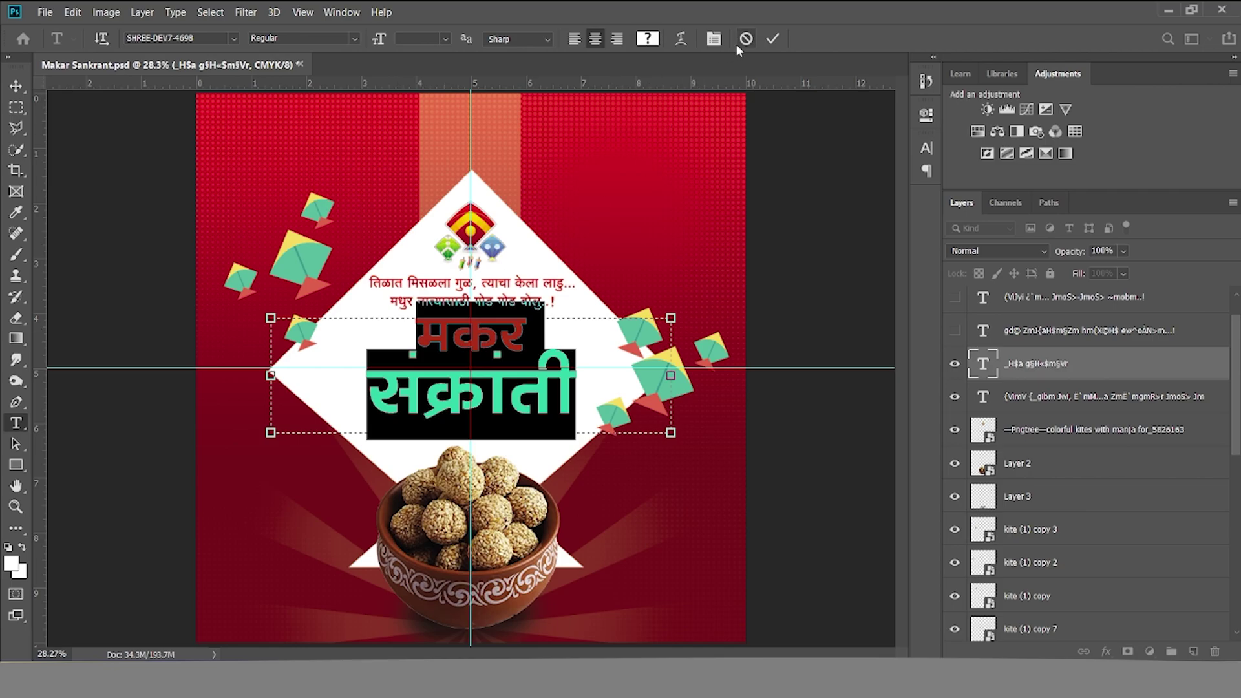
left_click(744, 40)
left_click_drag(526, 336, 433, 341)
left_click_drag(573, 389, 380, 391)
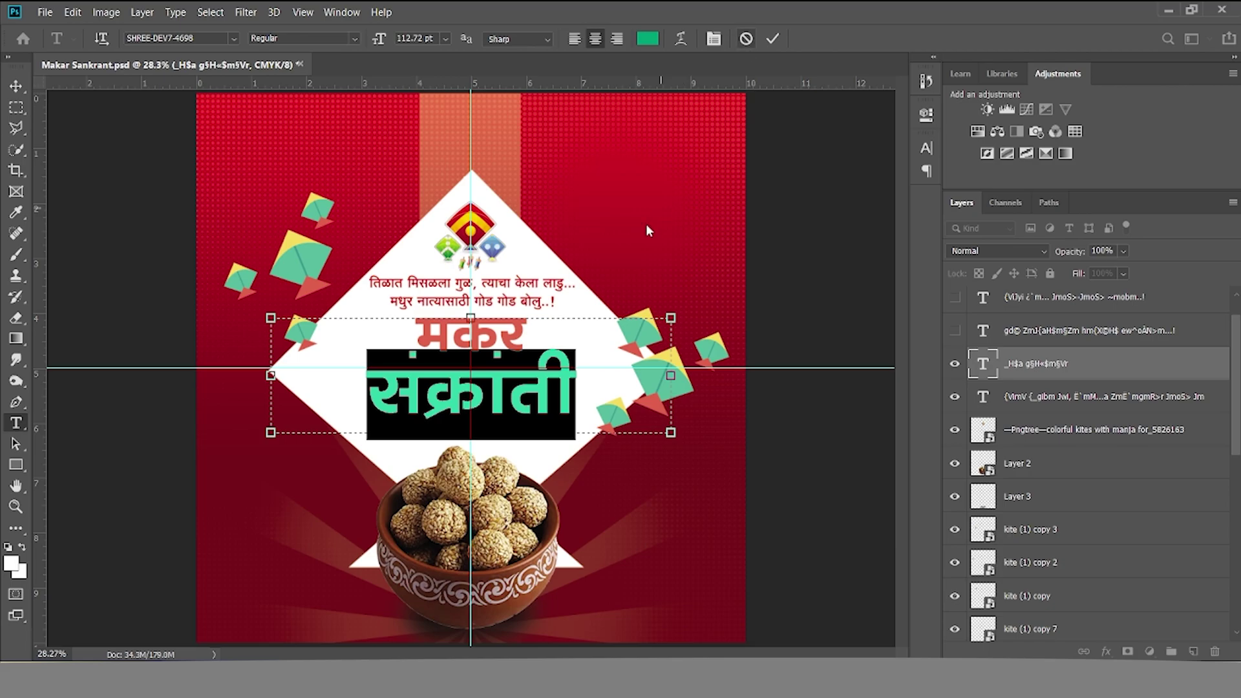
left_click(748, 37)
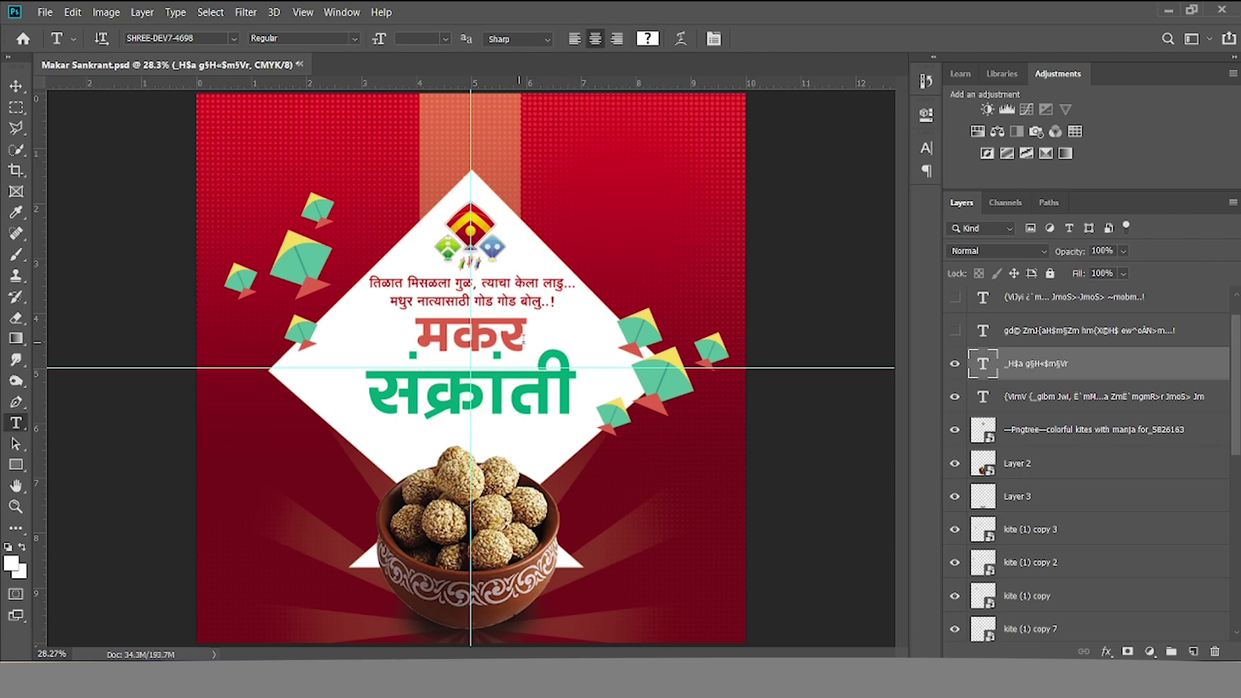
- Examine up close the cluster of small kites overlapping the right corner of the white kite shape
key("z")
left_click(670, 359)
left_click(672, 359)
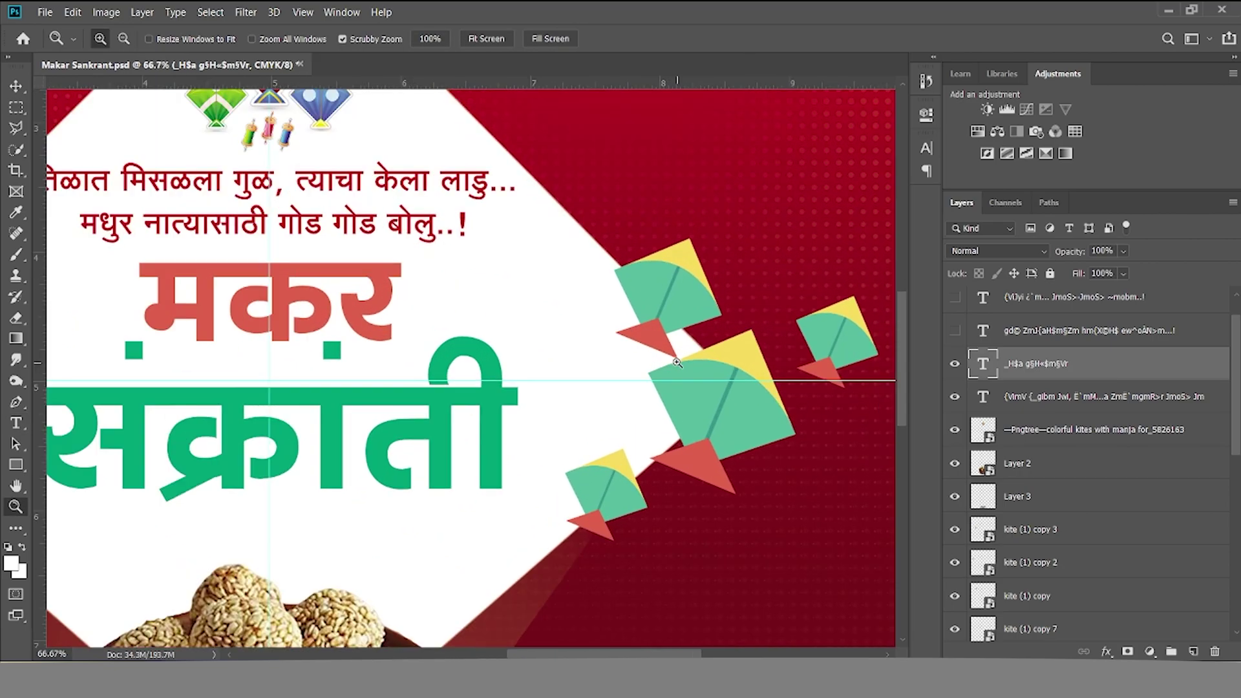
key("t")
left_click_drag(766, 383, 657, 332)
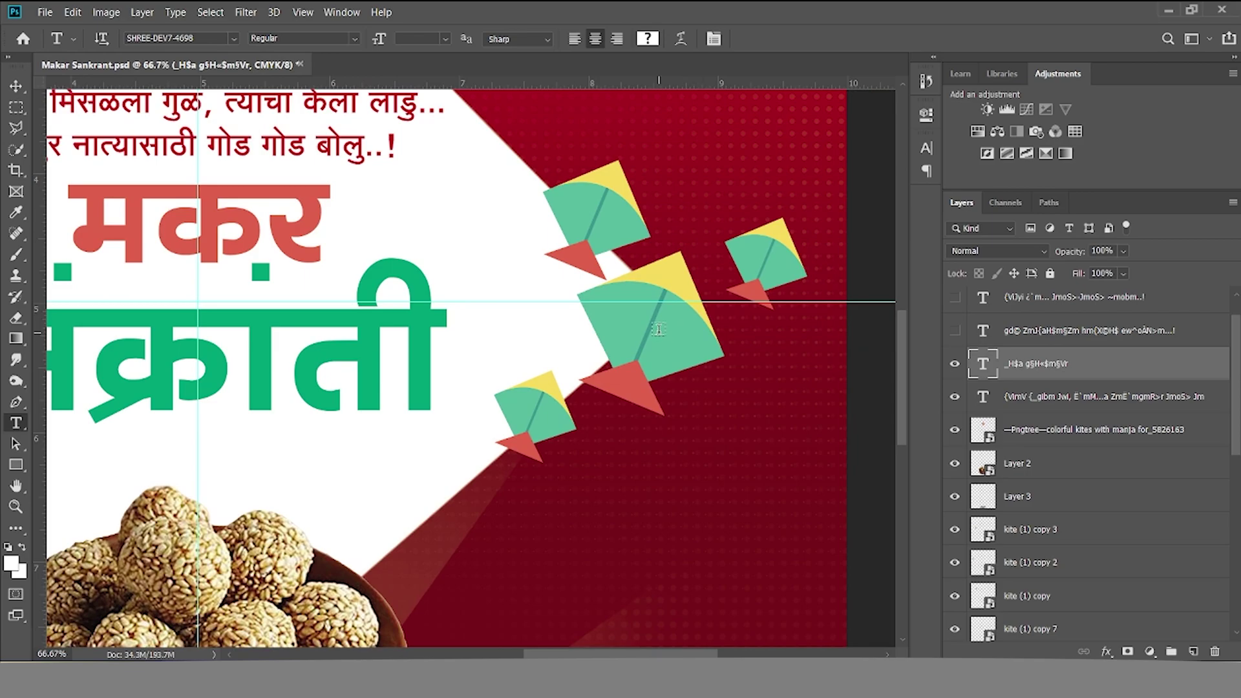
- Examine how the small kites at the right corner of the white kite shape sit within the overall composition
key("h")
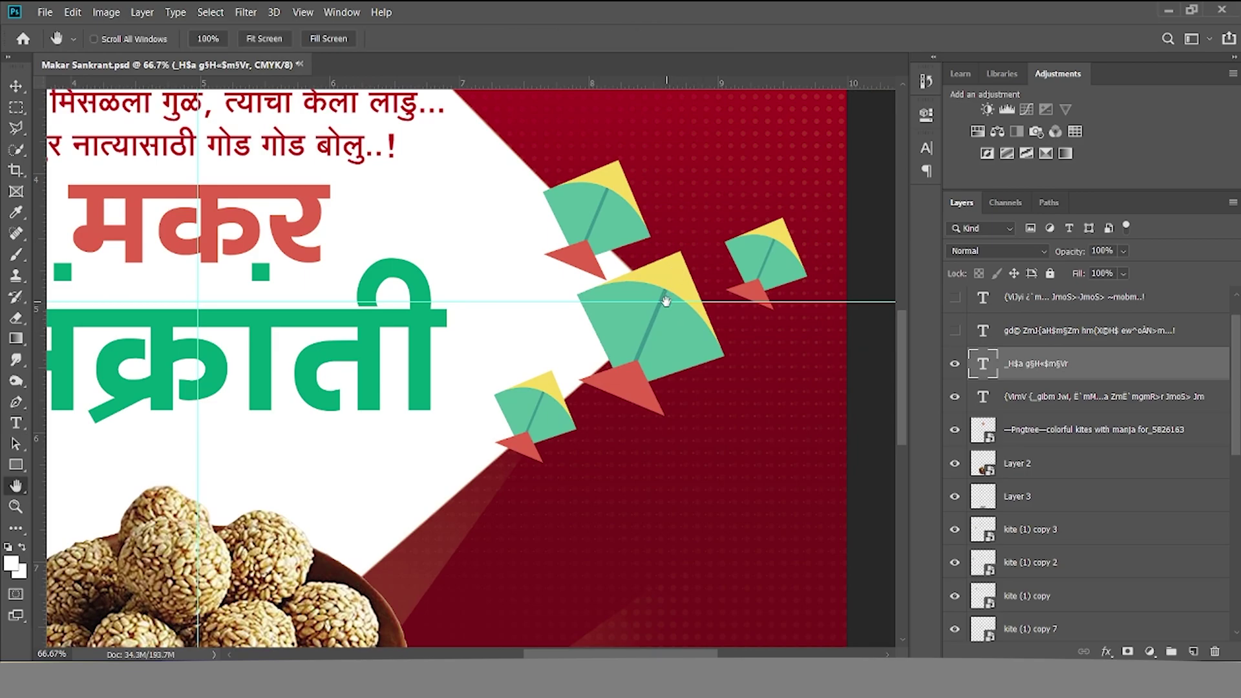
key("z")
left_click(649, 289, "alt")
left_click(649, 289, "alt")
key("h")
left_click_drag(535, 255, 603, 349)
key("z")
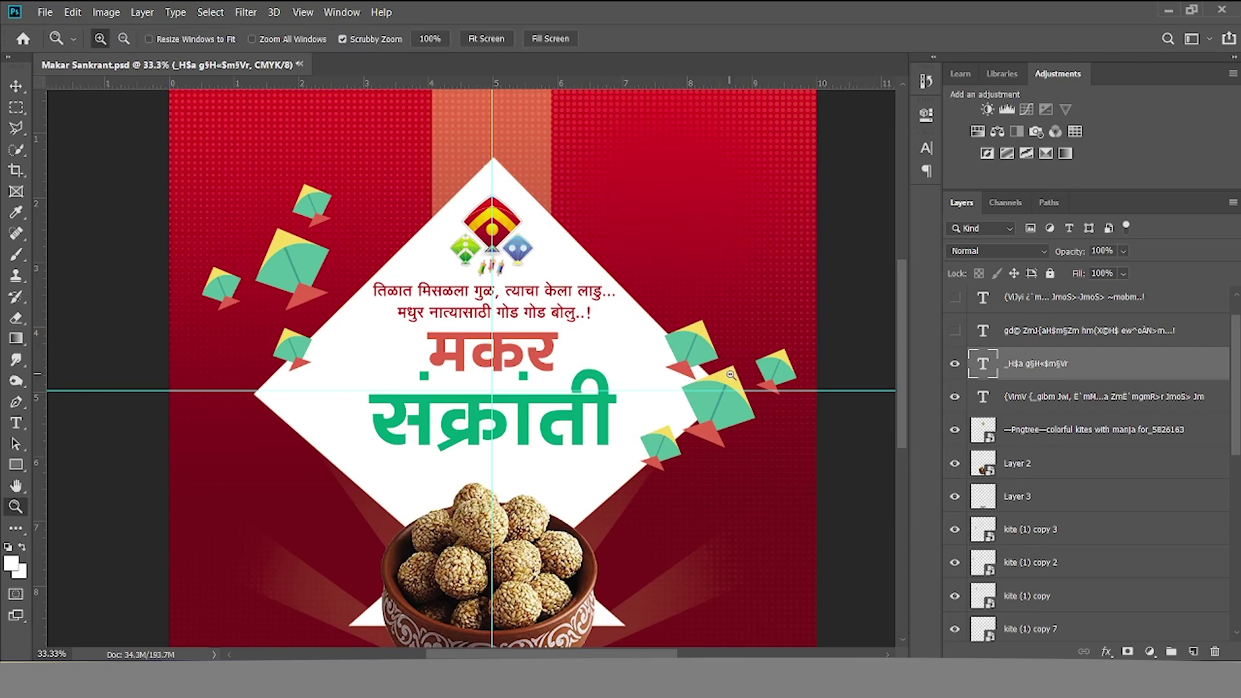
left_click(727, 362, "alt")
left_click(460, 376, "ctrl")
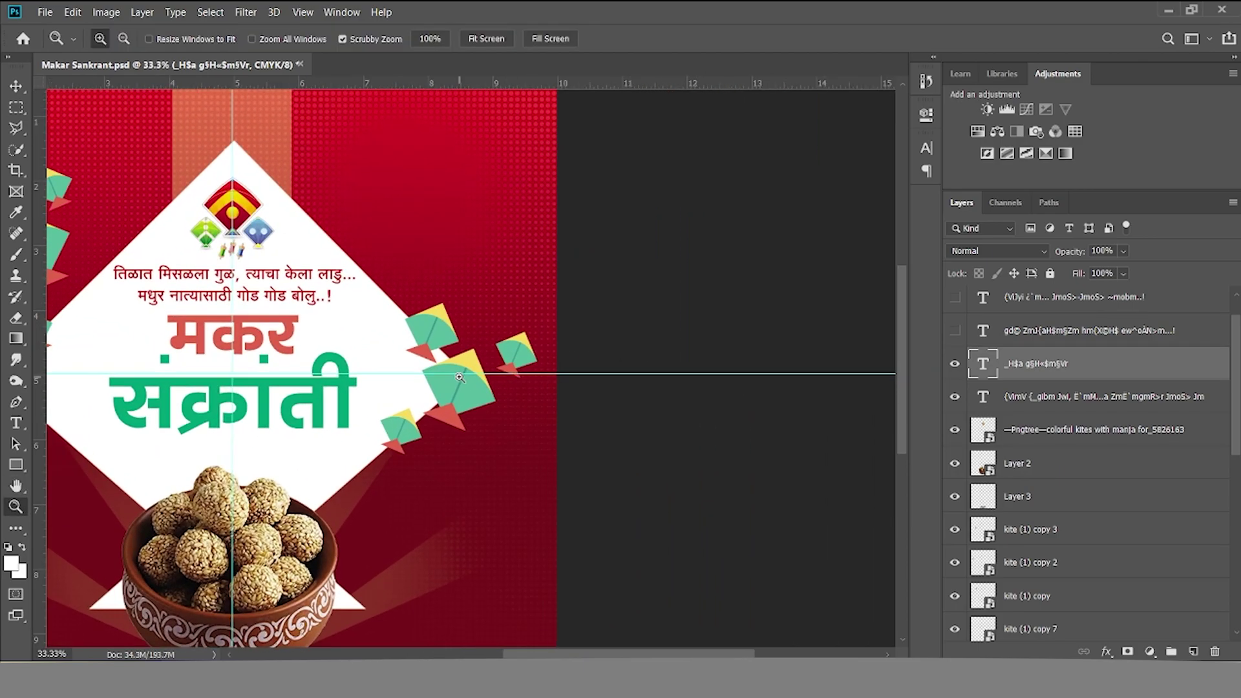
left_click(460, 376, "ctrl")
left_click(459, 376, "ctrl")
left_click_drag(461, 375, 778, 333)
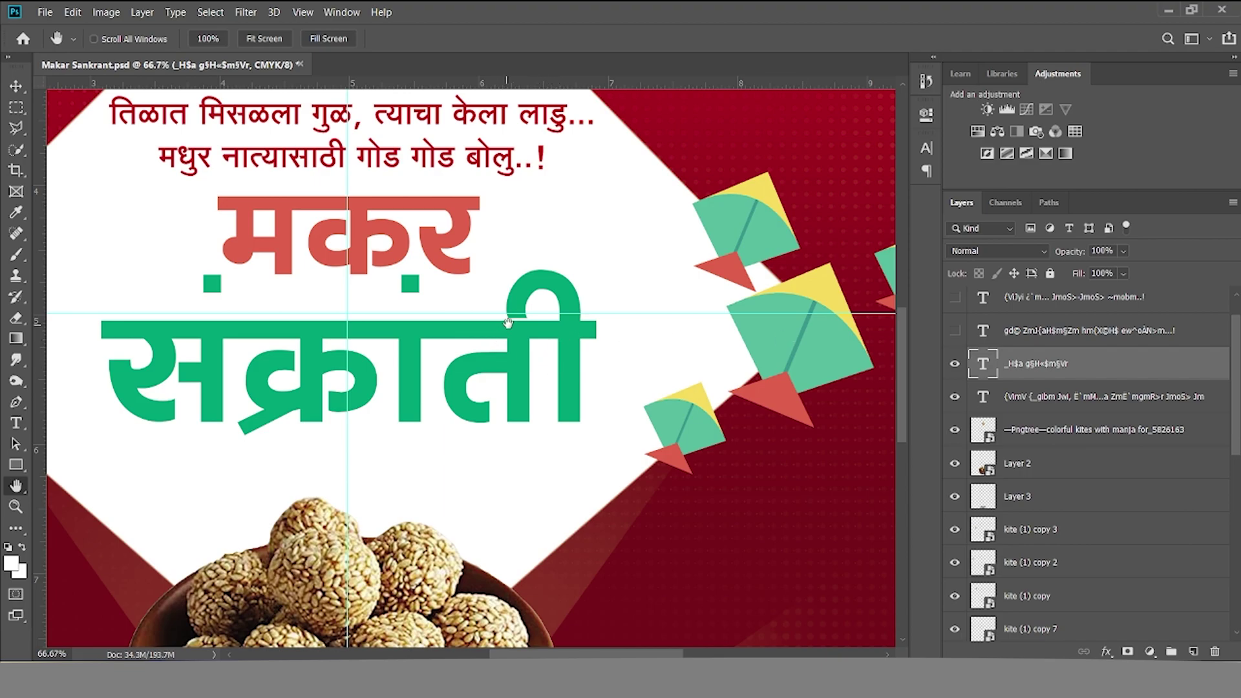
- Examine the title and the kite clusters on both sides up close, ending with the whole poster in view
left_click_drag(530, 224, 550, 319)
left_click_drag(703, 199, 673, 438)
left_click_drag(806, 262, 846, 210)
left_click_drag(678, 275, 826, 126)
left_click_drag(611, 402, 635, 291)
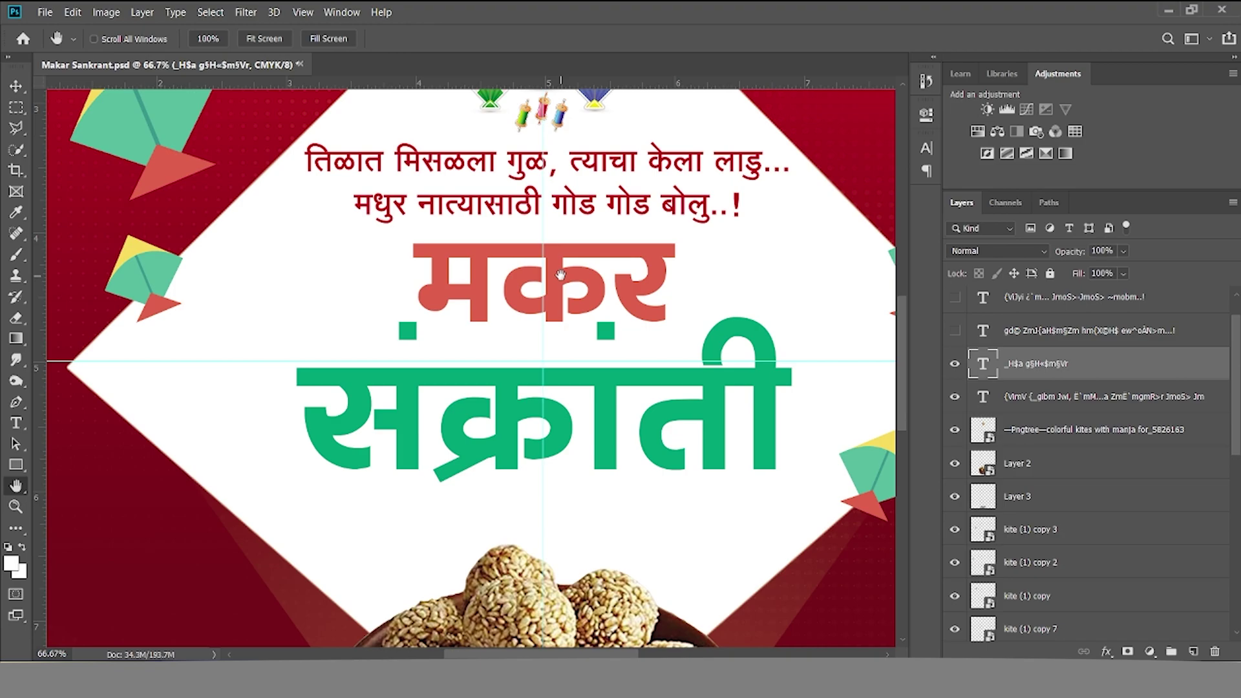
left_click(560, 274, "alt")
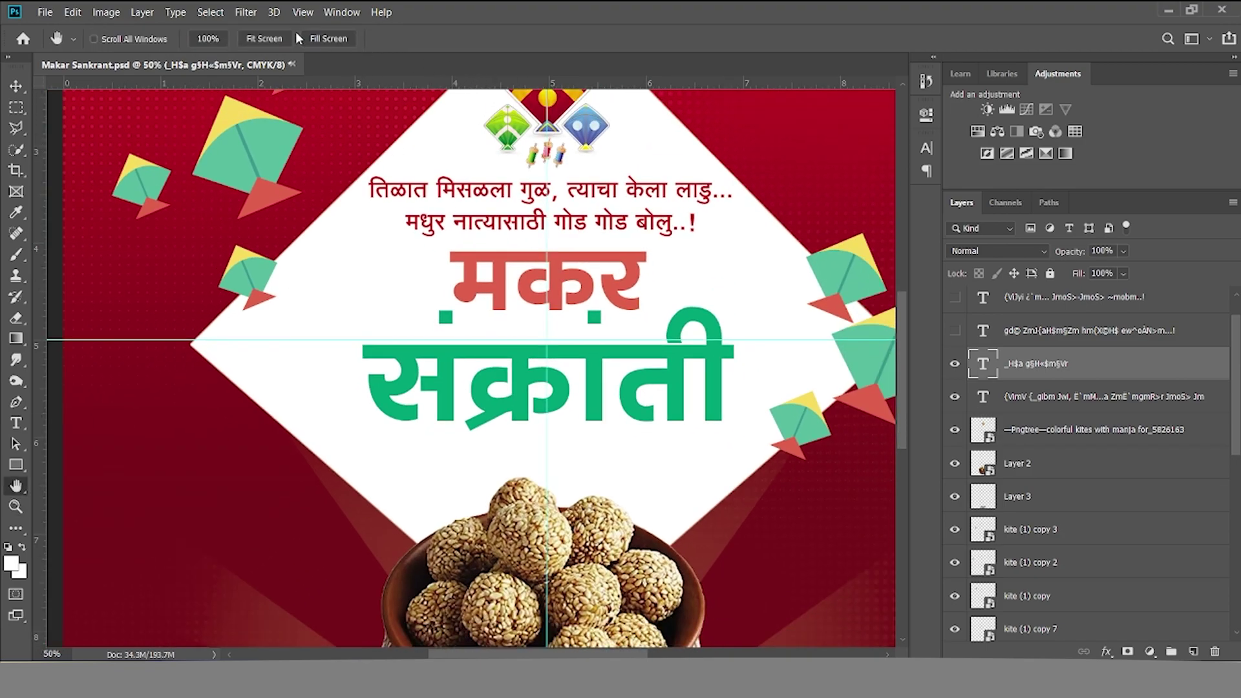
left_click(288, 38)
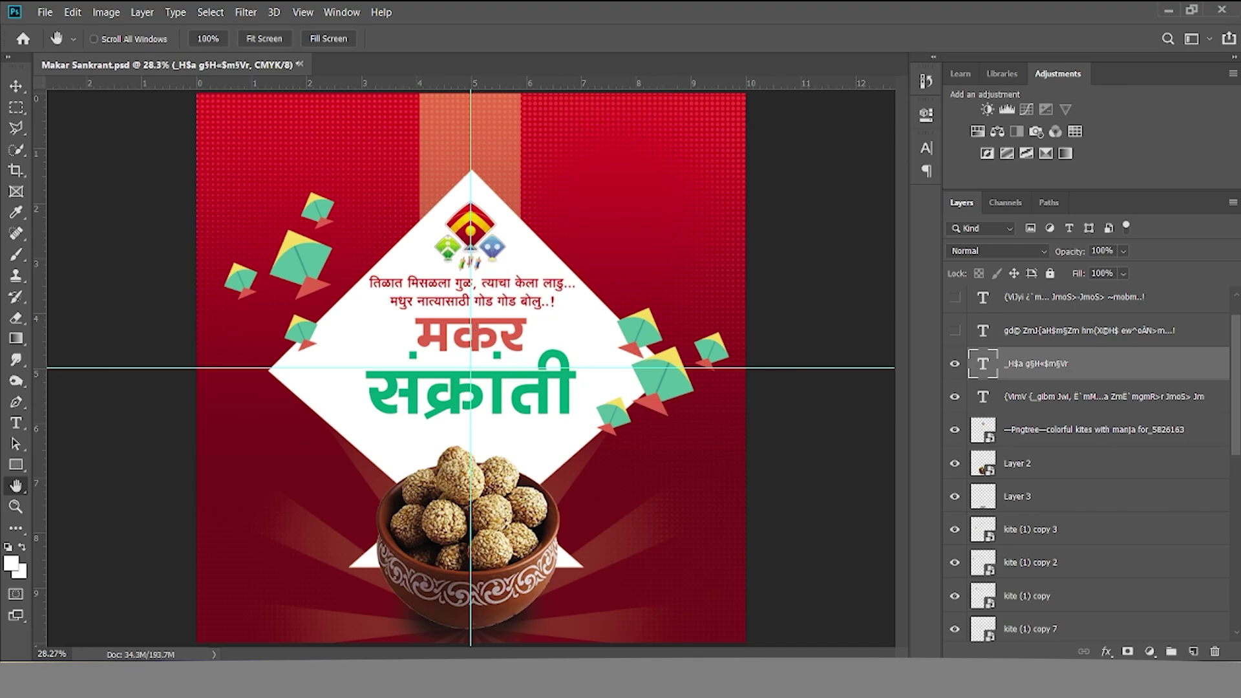
- Make the सर्व नागरिकांना हार्दिक शुभेच्छा...! greeting layer visible and select that layer
scroll(1051, 416, "up", 1)
left_click(954, 369)
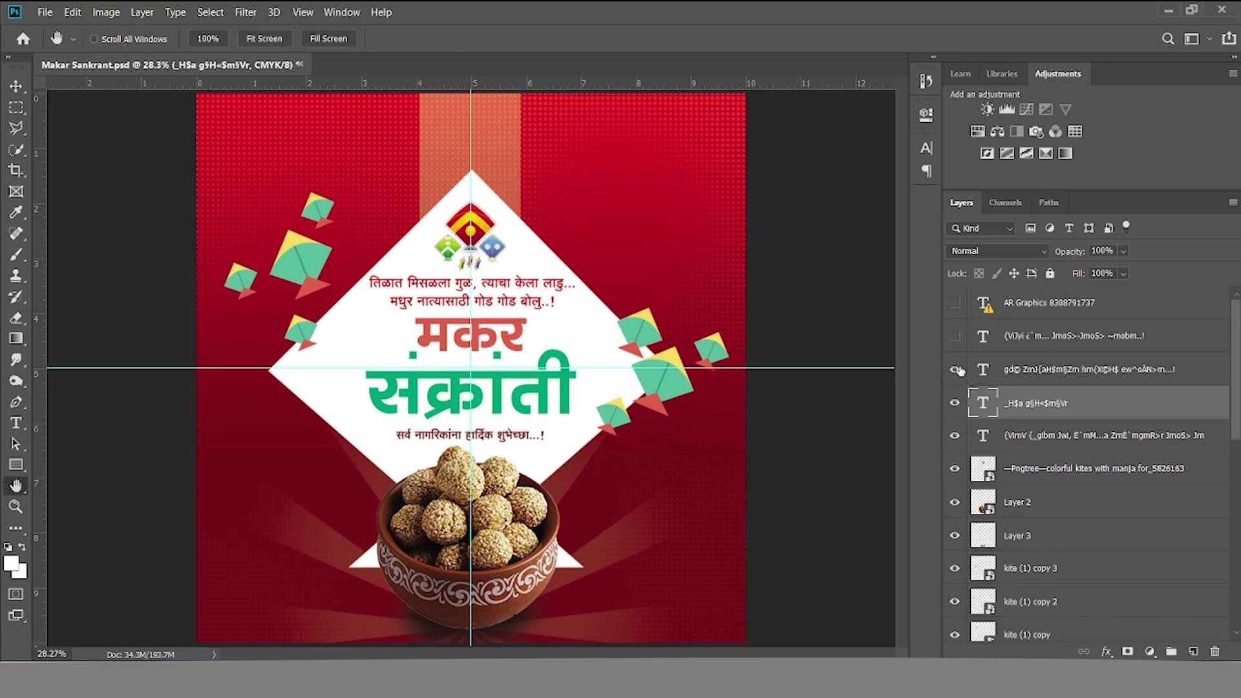
left_click(1019, 374)
- Enter the verse text and the greeting line below the title to compare their font, size and color, cancelling both edits
key("z")
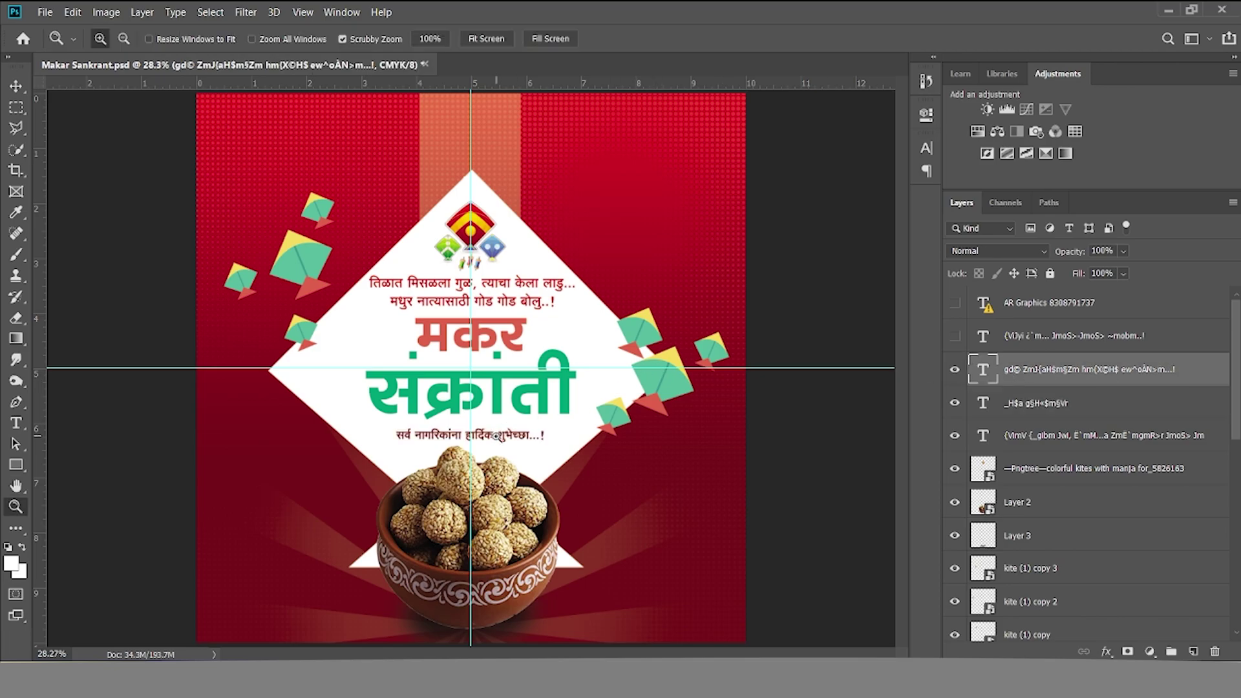
left_click(495, 436, "alt")
left_click(492, 430)
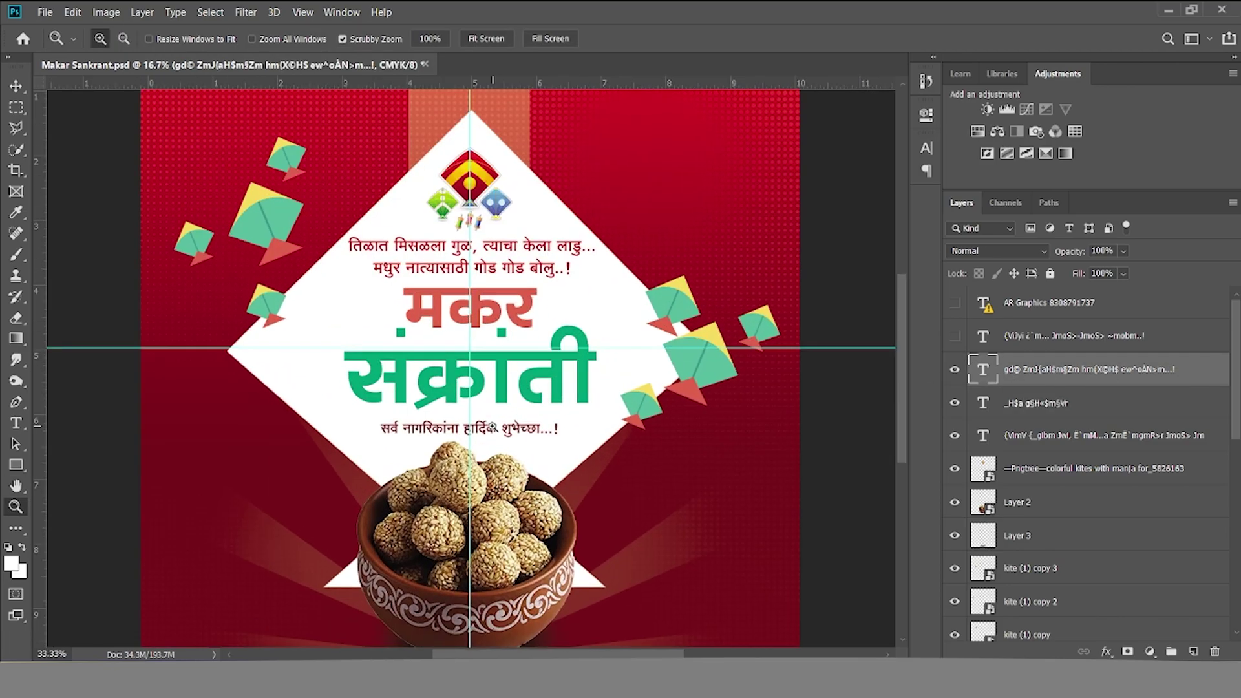
key("h")
left_click_drag(492, 426, 586, 401)
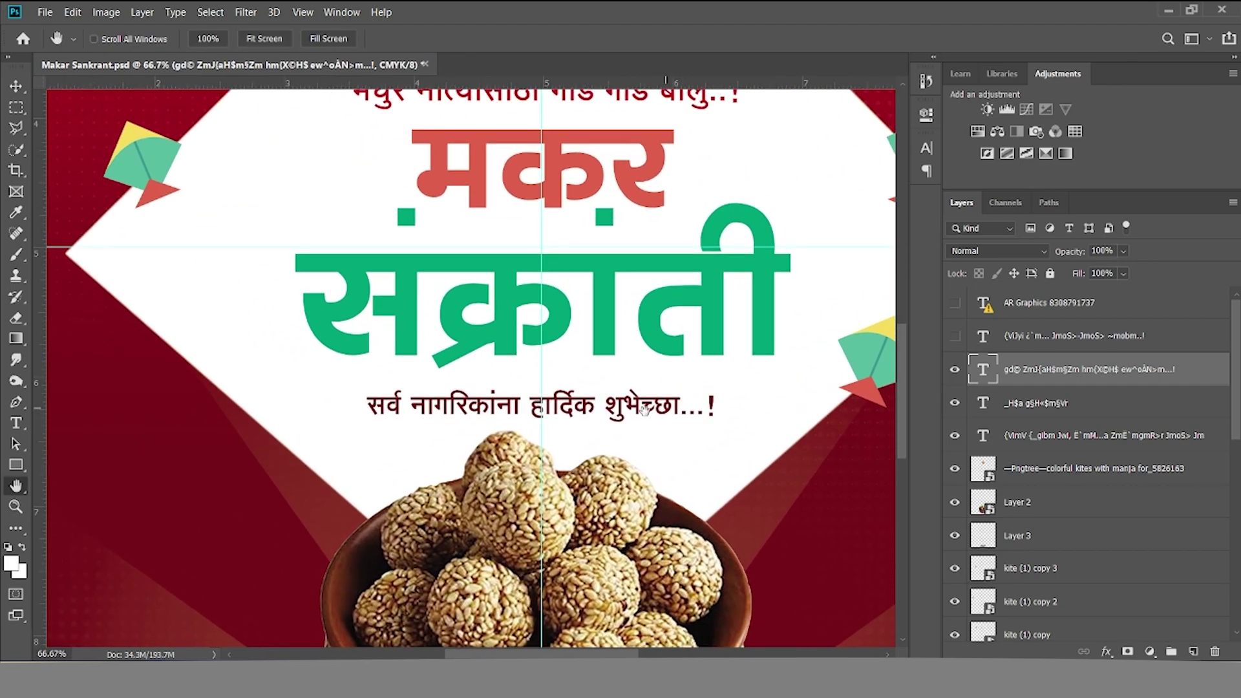
scroll(637, 377, "up", 4)
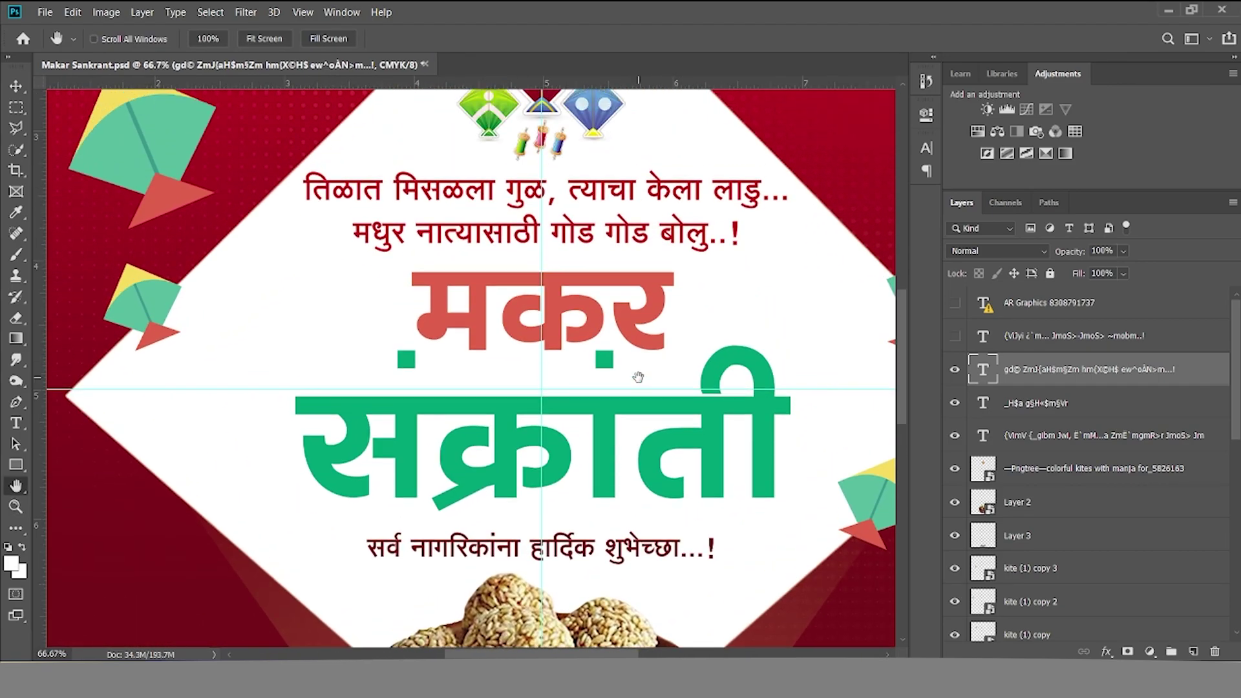
key("t")
left_click(554, 201)
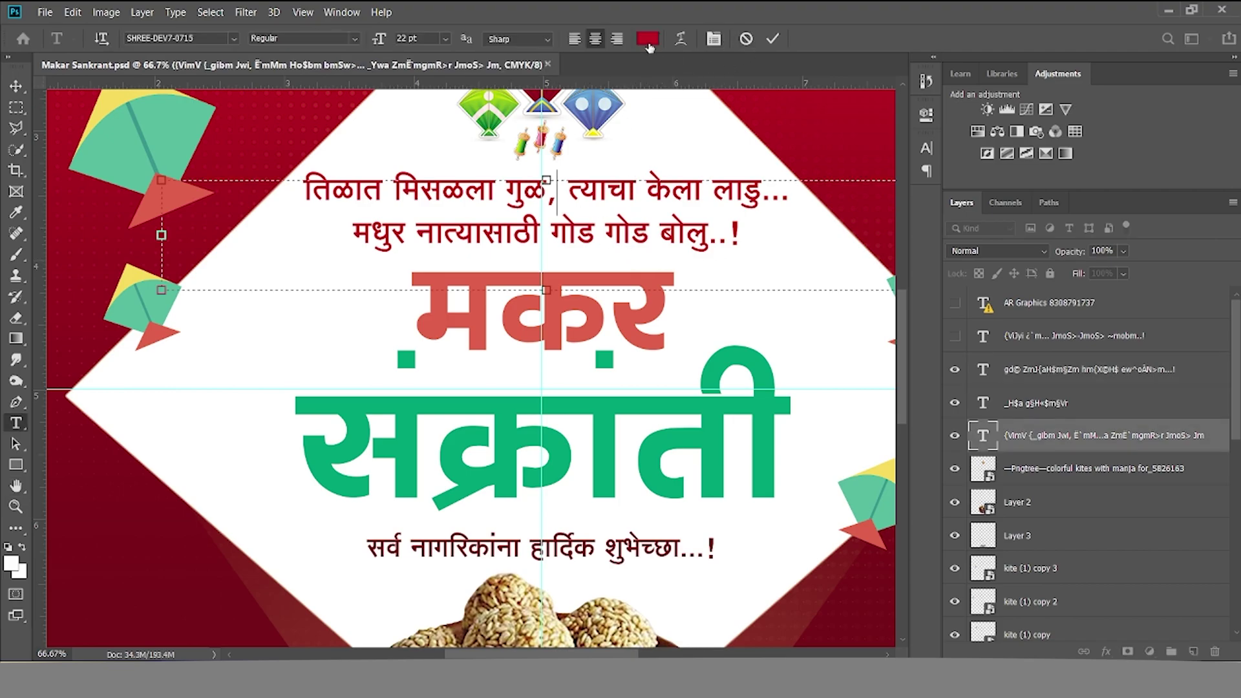
left_click(746, 40)
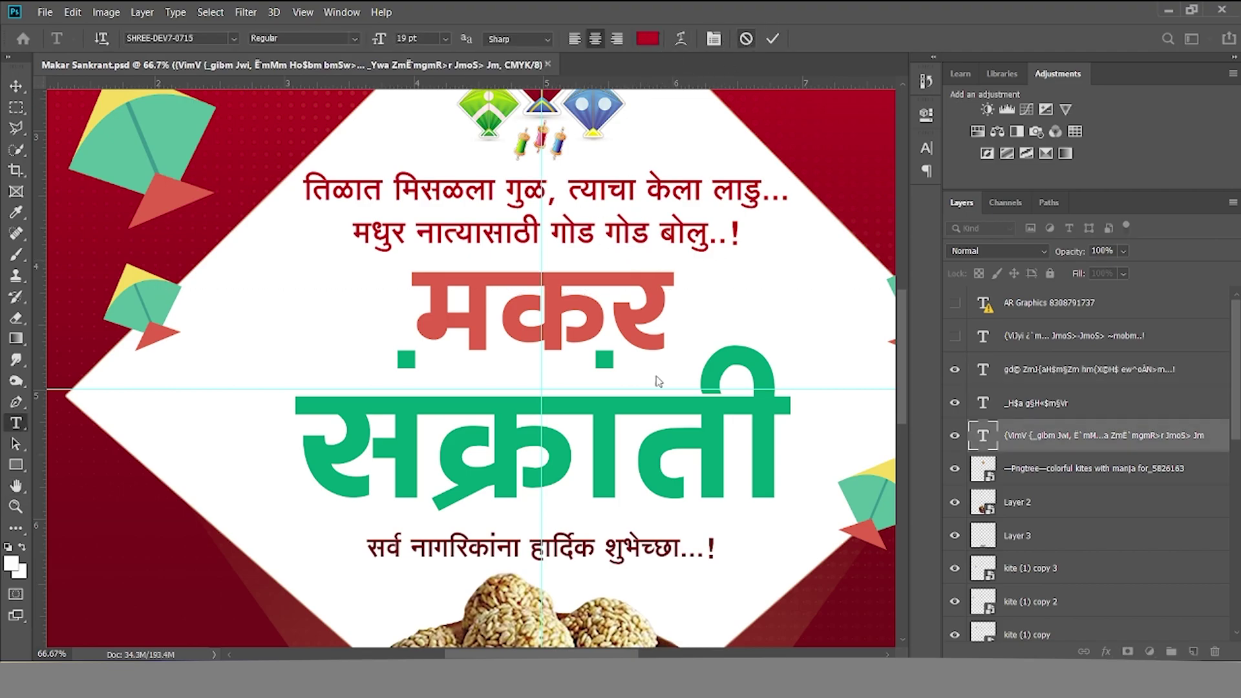
left_click(570, 539)
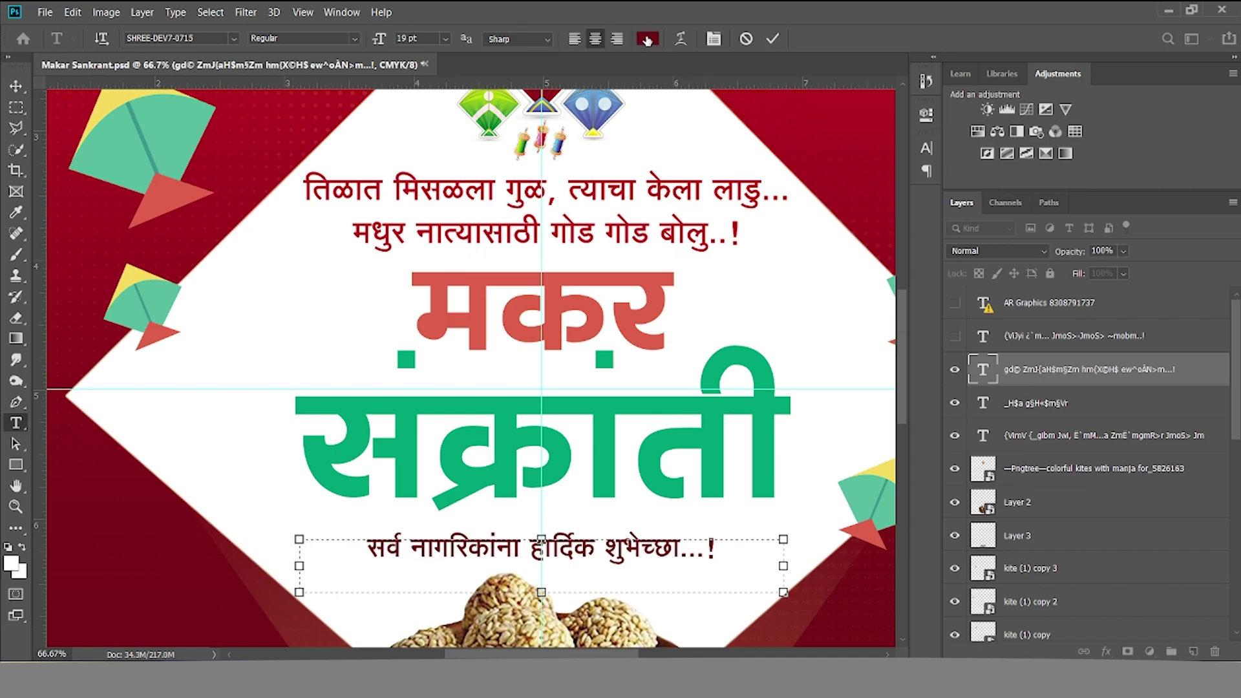
left_click(745, 39)
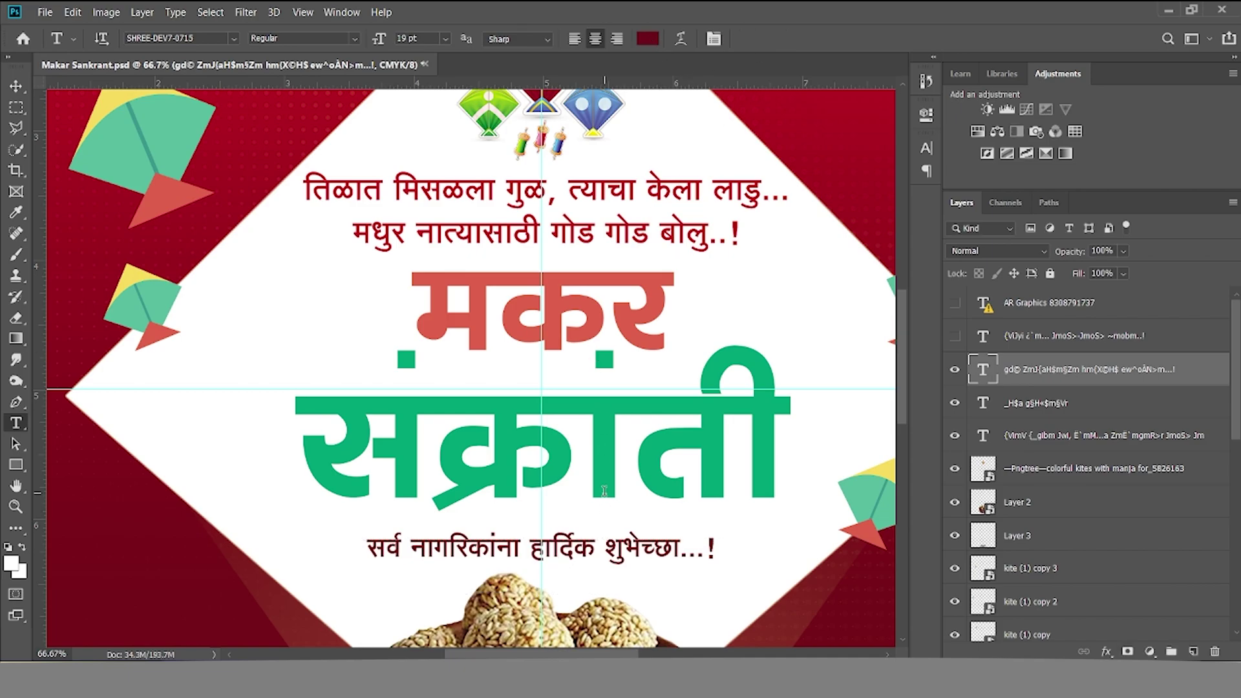
- Select the तिळगूळ घ्या... गोड-गोड बोला..! slogan layer and make it visible, with the whole poster in view
scroll(604, 491, "down", 2)
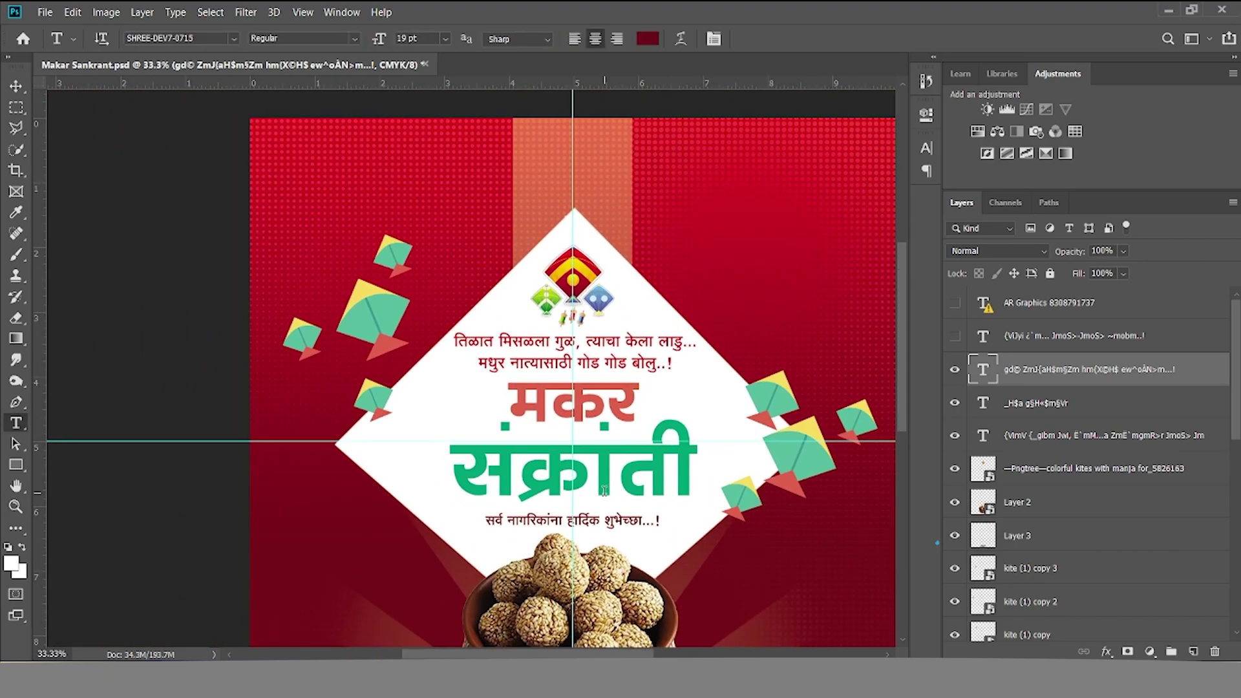
key("h")
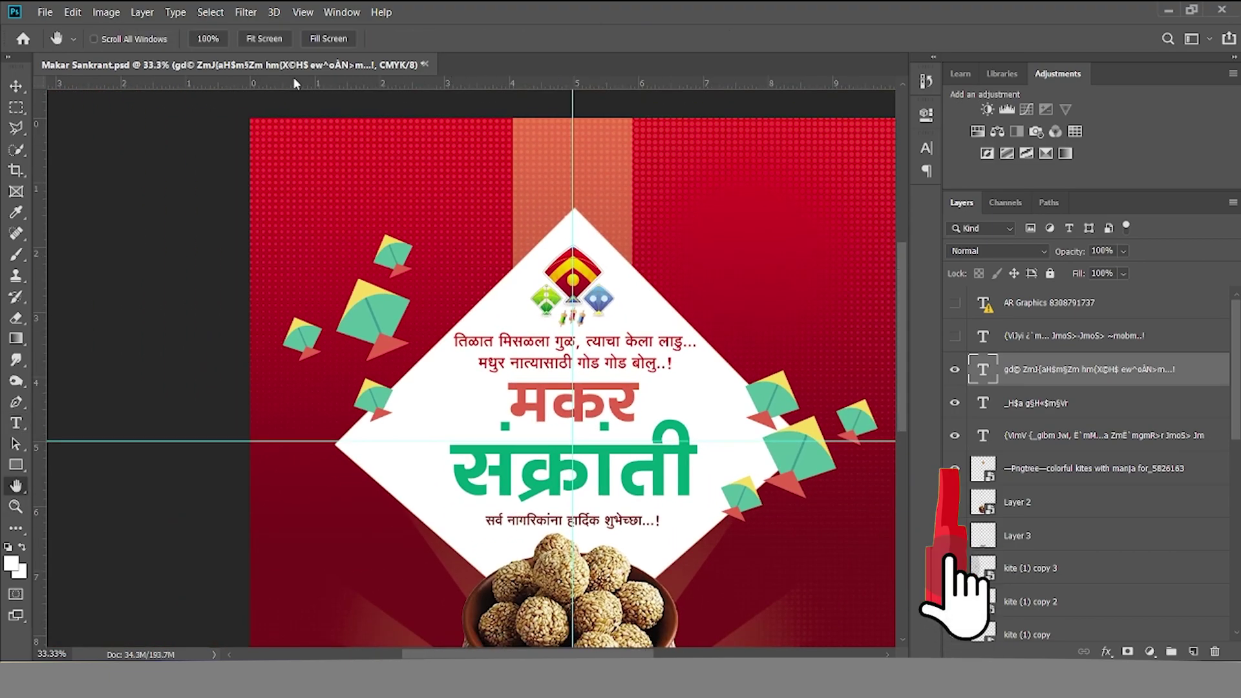
left_click(246, 38)
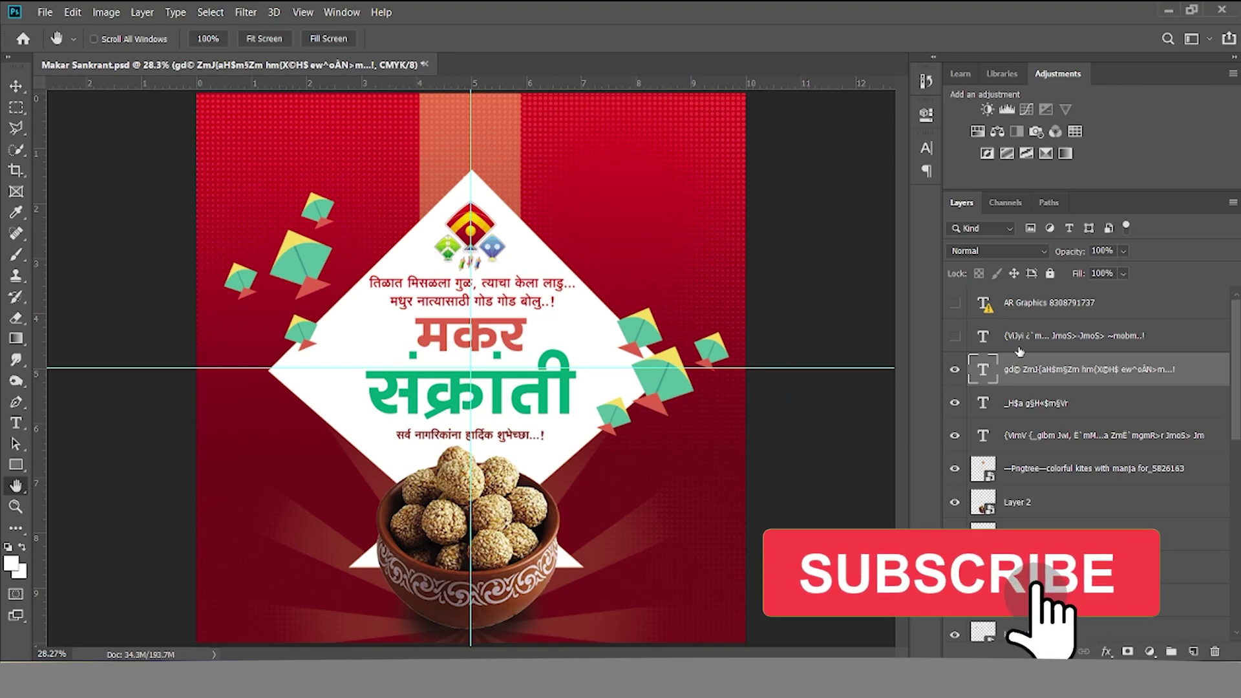
left_click(1038, 336)
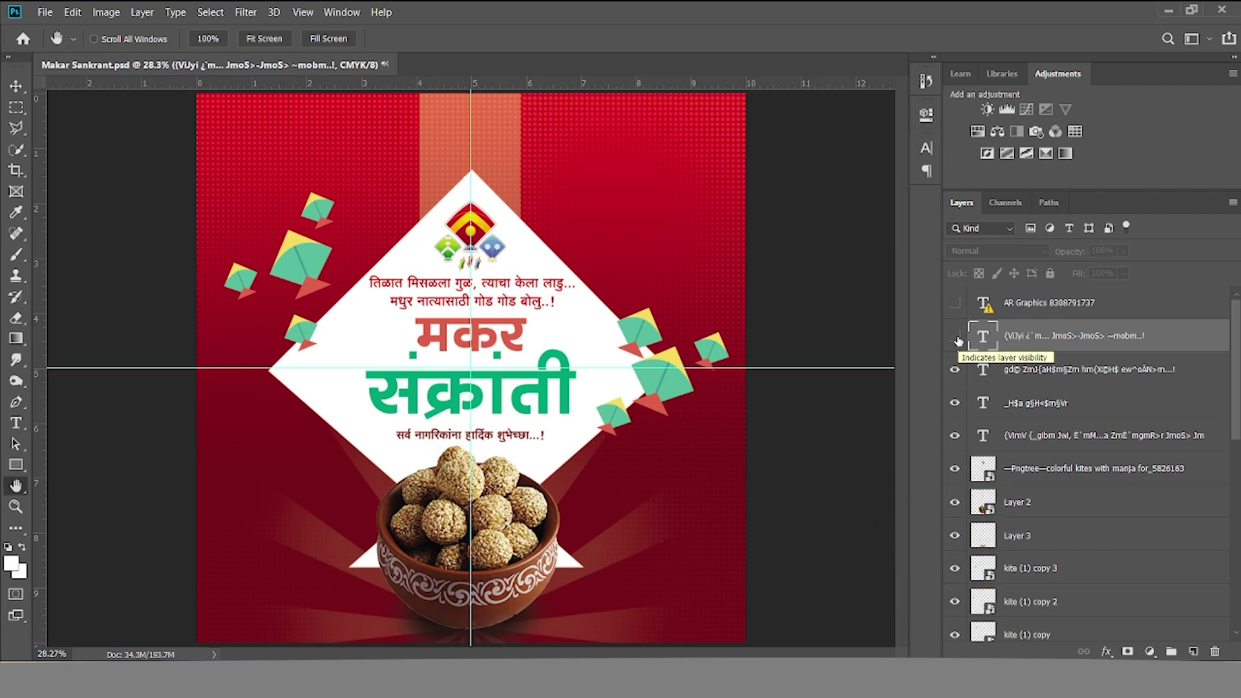
left_click(955, 336)
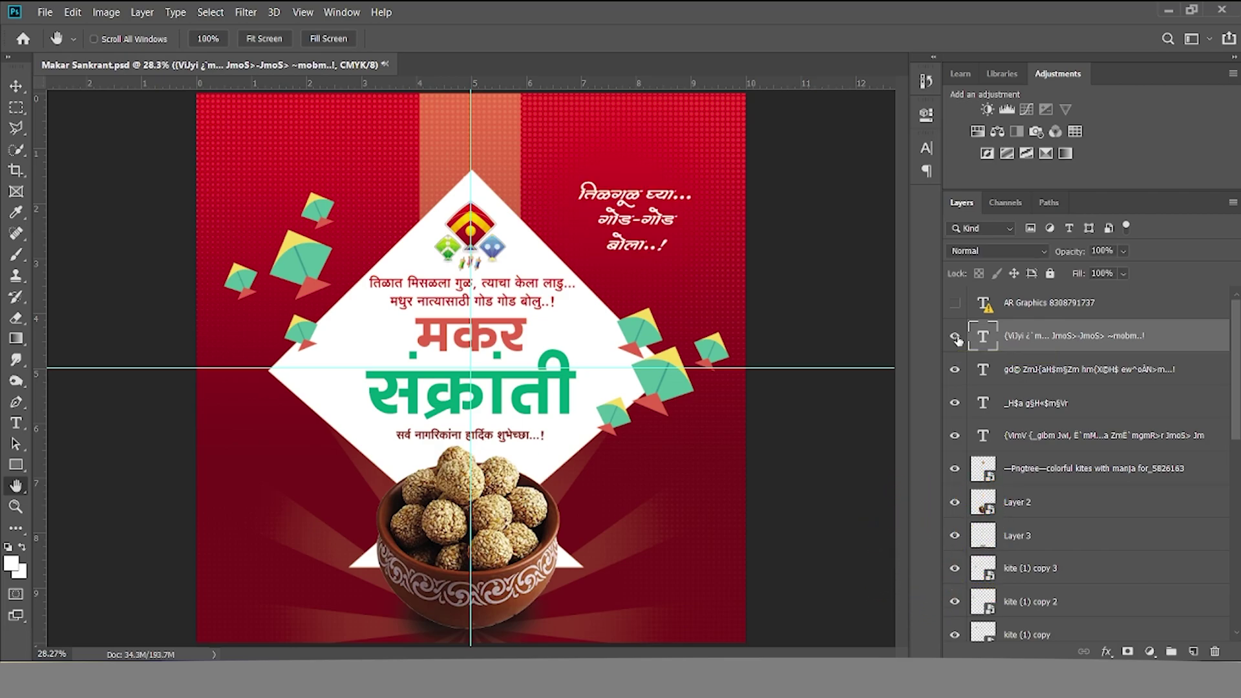
- Select the three-line slogan text up close to check its font and size, leaving the wording unedited
key("z")
left_click(649, 202)
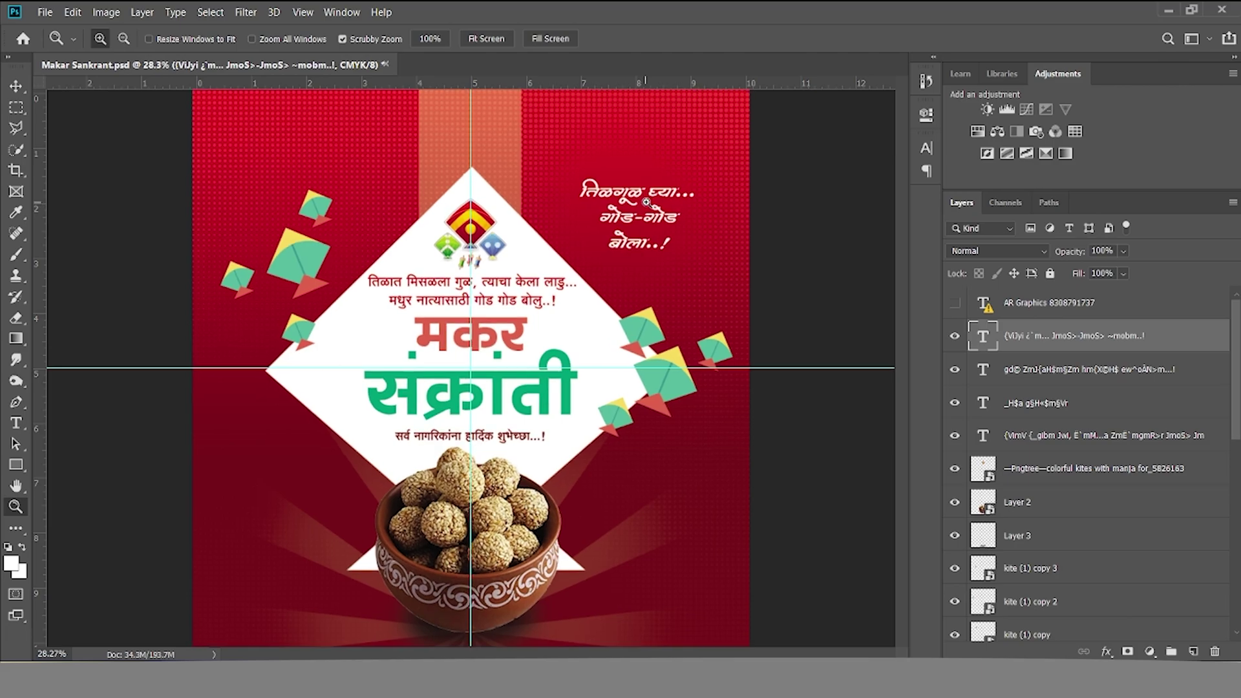
left_click(650, 202)
left_click(649, 202)
key("space")
left_click_drag(676, 190, 637, 226)
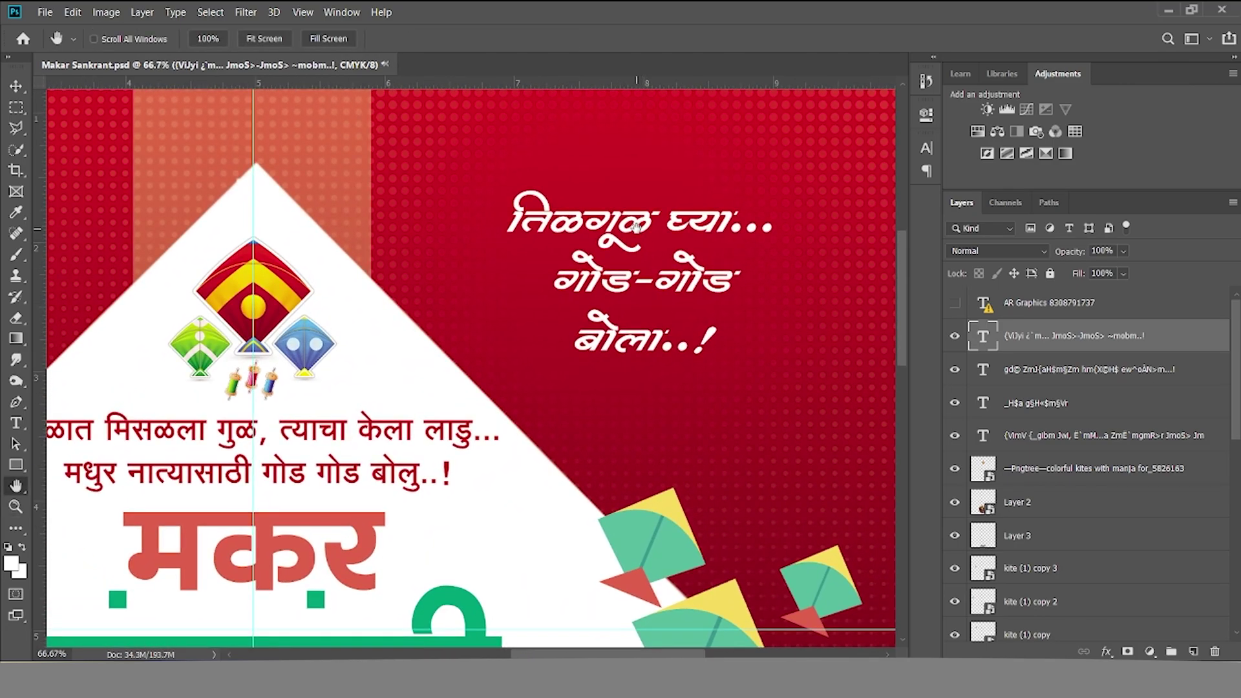
key("t")
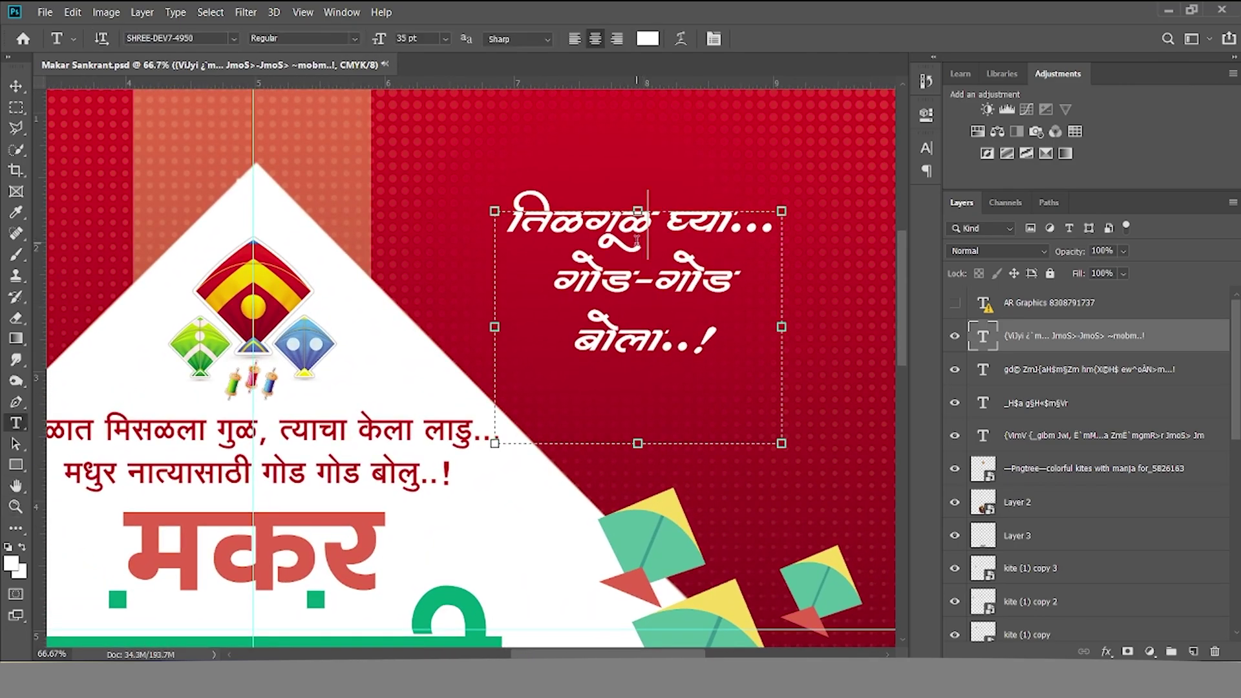
left_click(644, 221)
left_click_drag(709, 340, 471, 206)
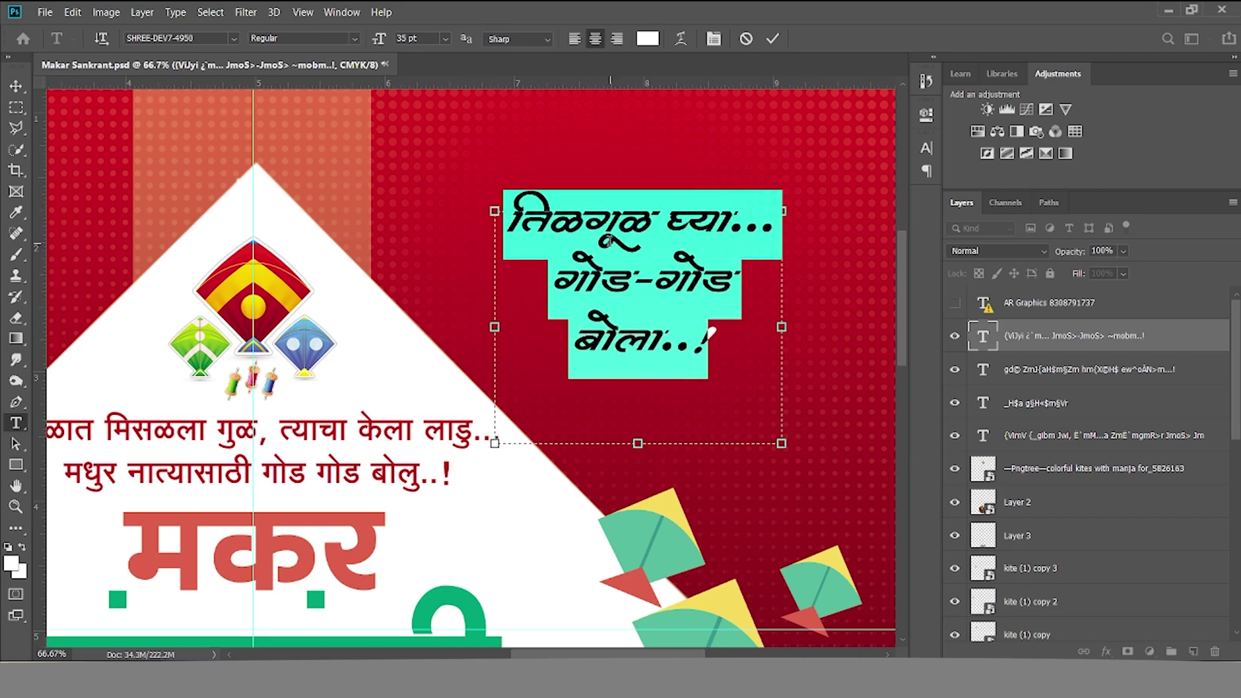
left_click(607, 240)
left_click_drag(709, 340, 517, 208)
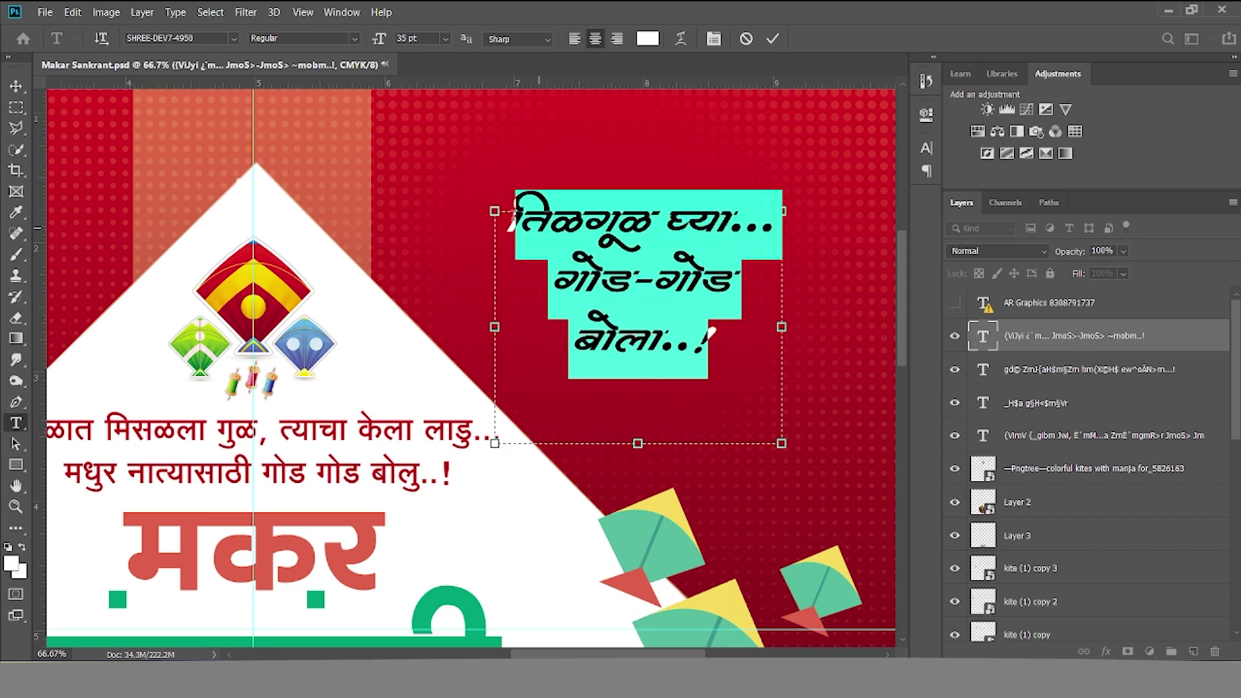
left_click(763, 39)
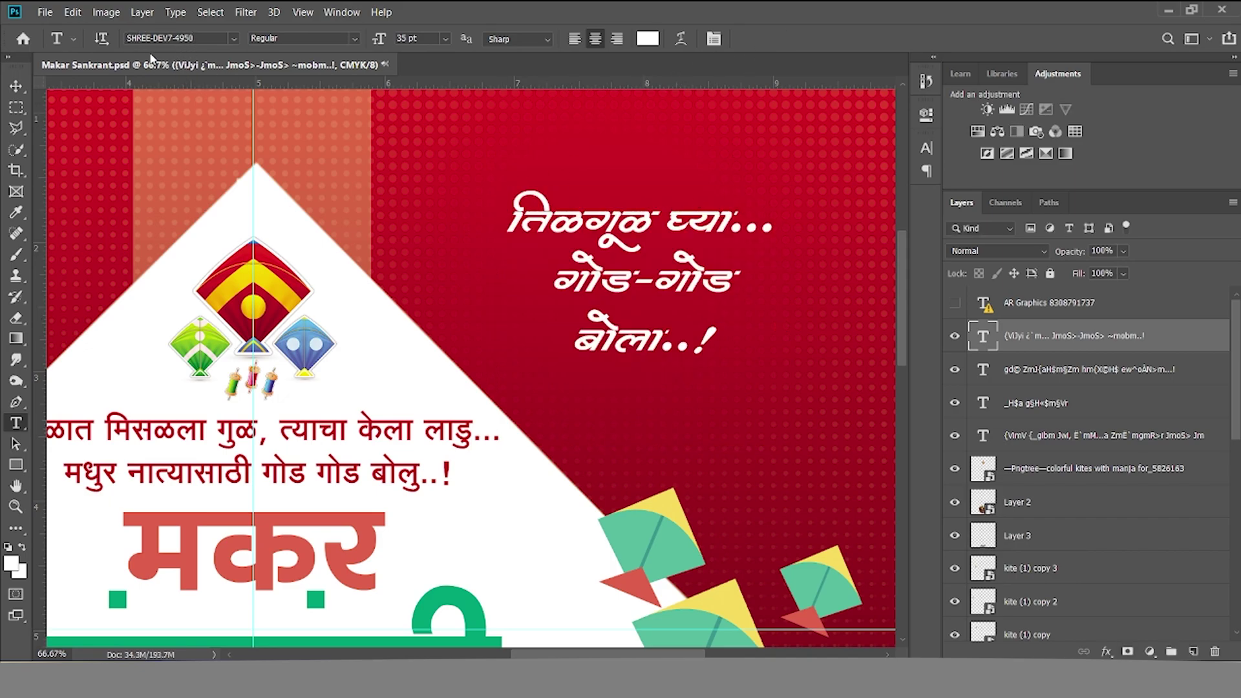
- Reselect the entire slogan to check its character formatting and color, and cancel the edit
left_click(680, 284)
key("ctrl+a")
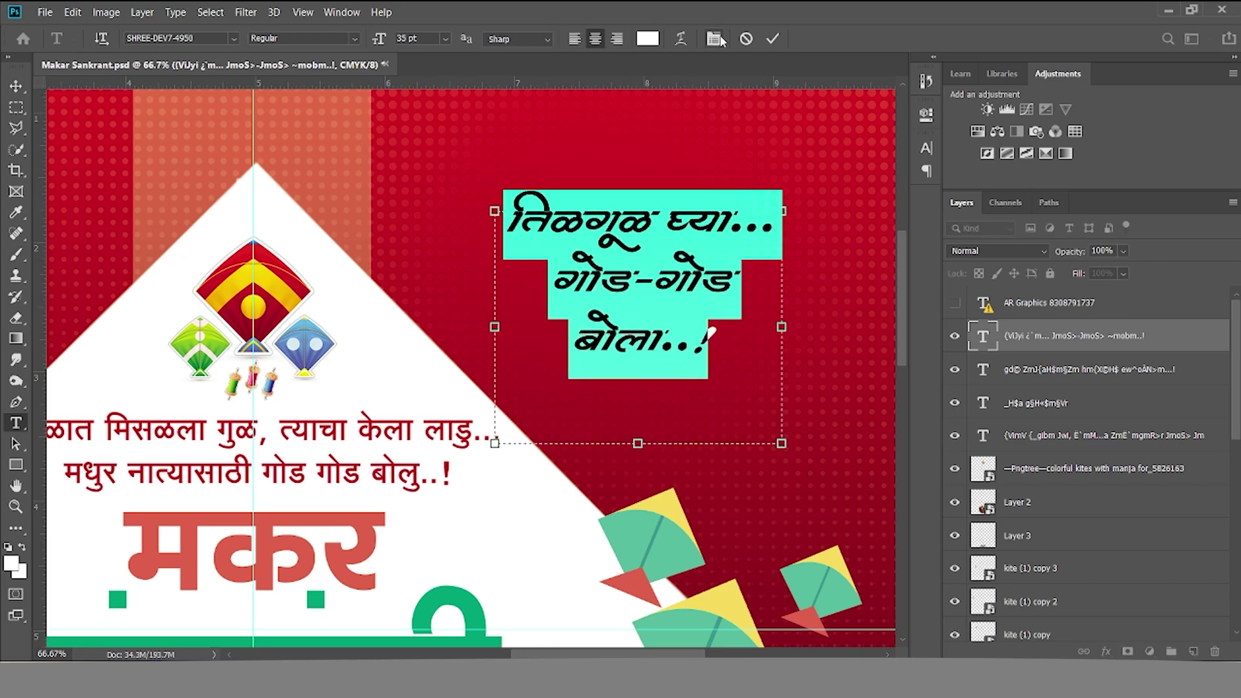
left_click(746, 39)
- Make the AR Graphics credit text layer visible and select it, with the whole poster in view
key("z")
left_click(562, 268, "alt")
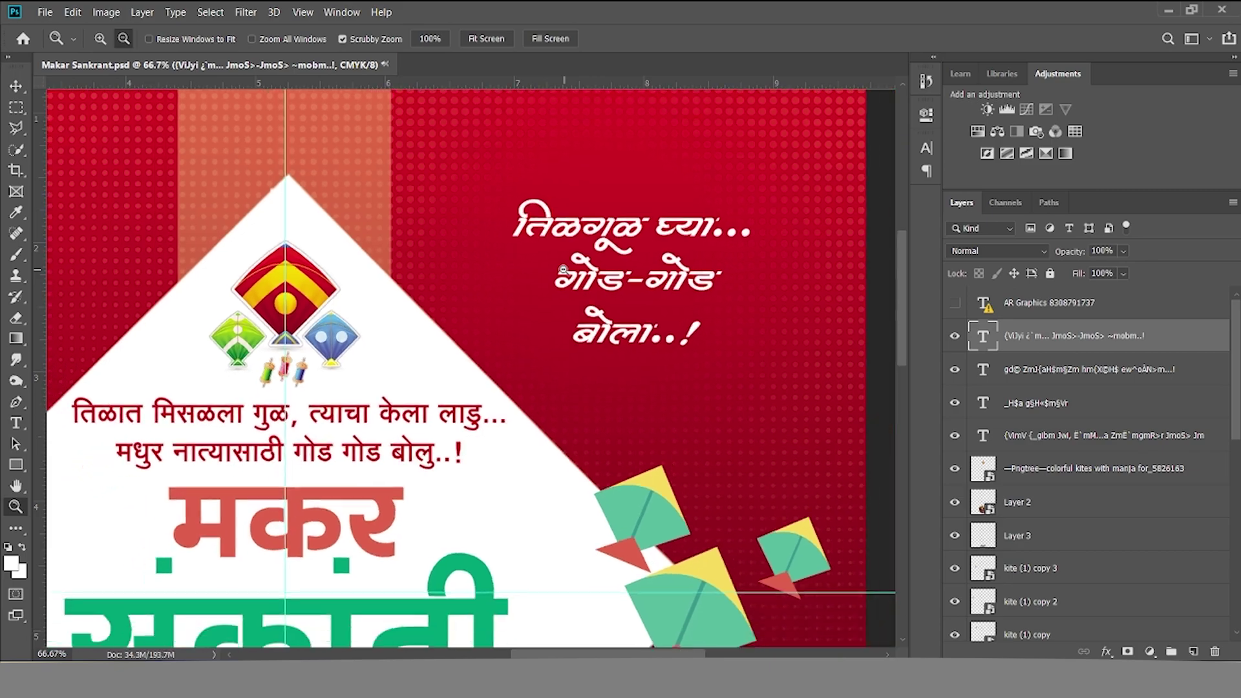
left_click(562, 254, "alt")
key("t")
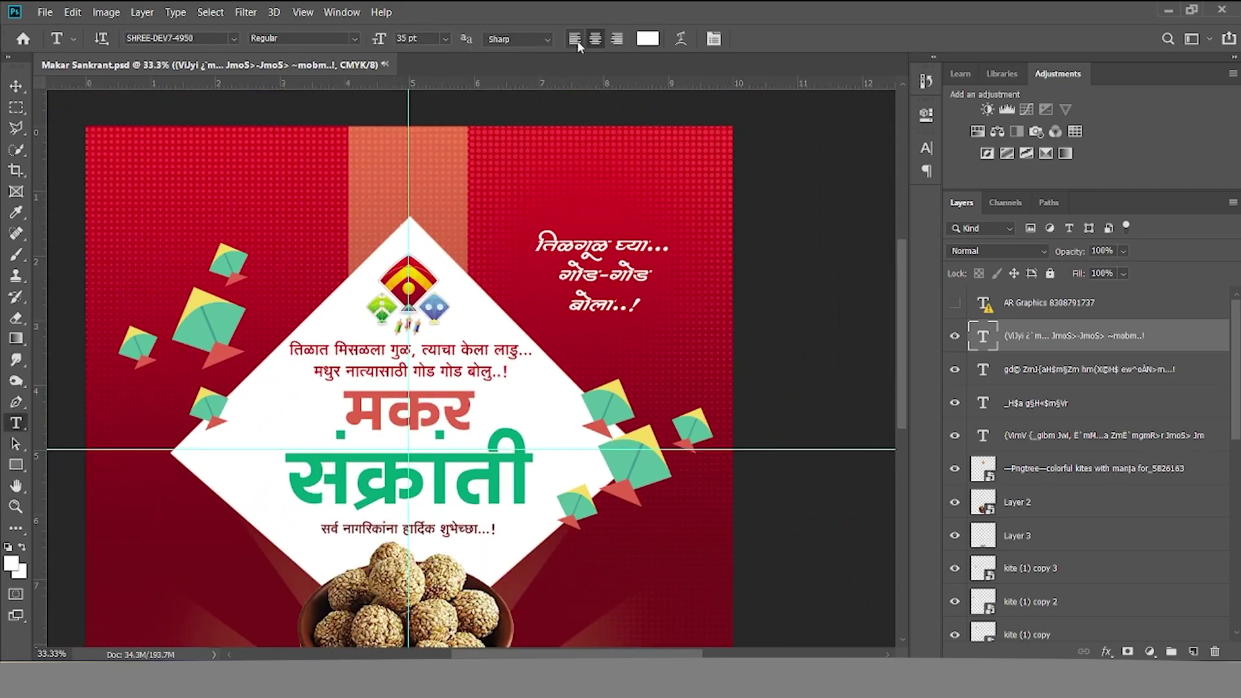
key("h")
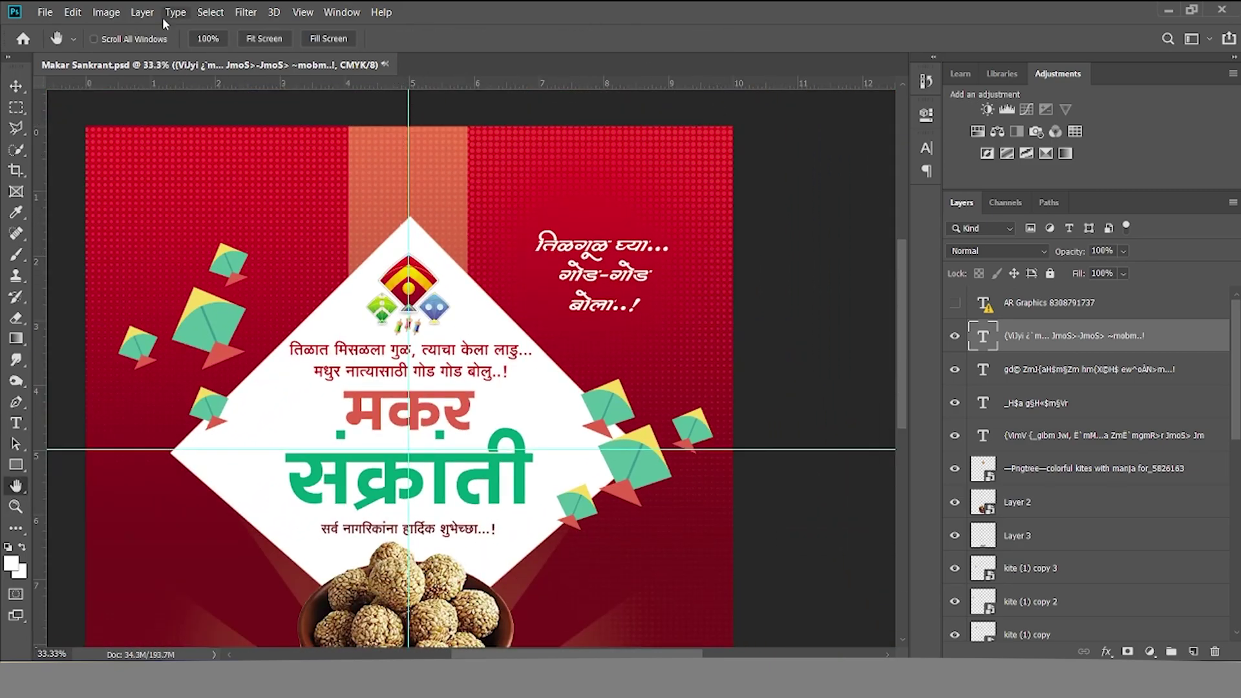
left_click(251, 40)
left_click(956, 305)
left_click(1012, 308)
- Inspect the vertical AR Graphics credit text up close, try to enter it for editing, and decline the font substitution
key("z")
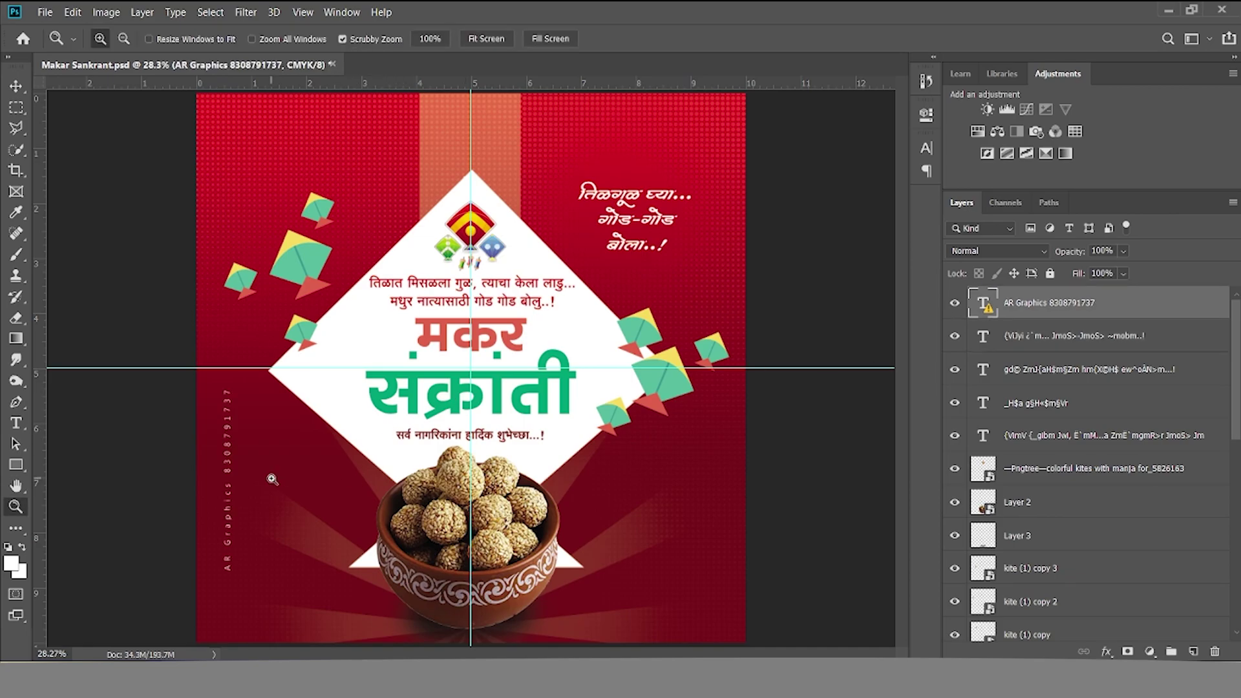
left_click(272, 479)
left_click(272, 478)
key("h")
left_click_drag(272, 479, 308, 356)
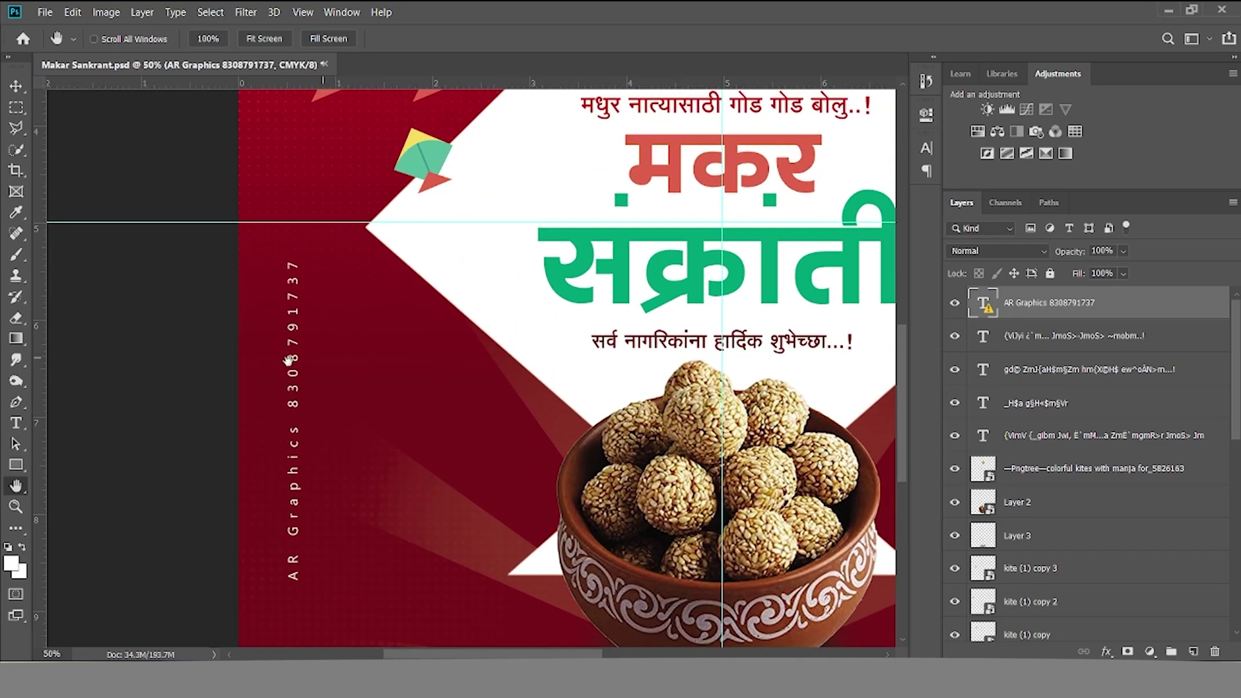
key("t")
left_click(298, 342)
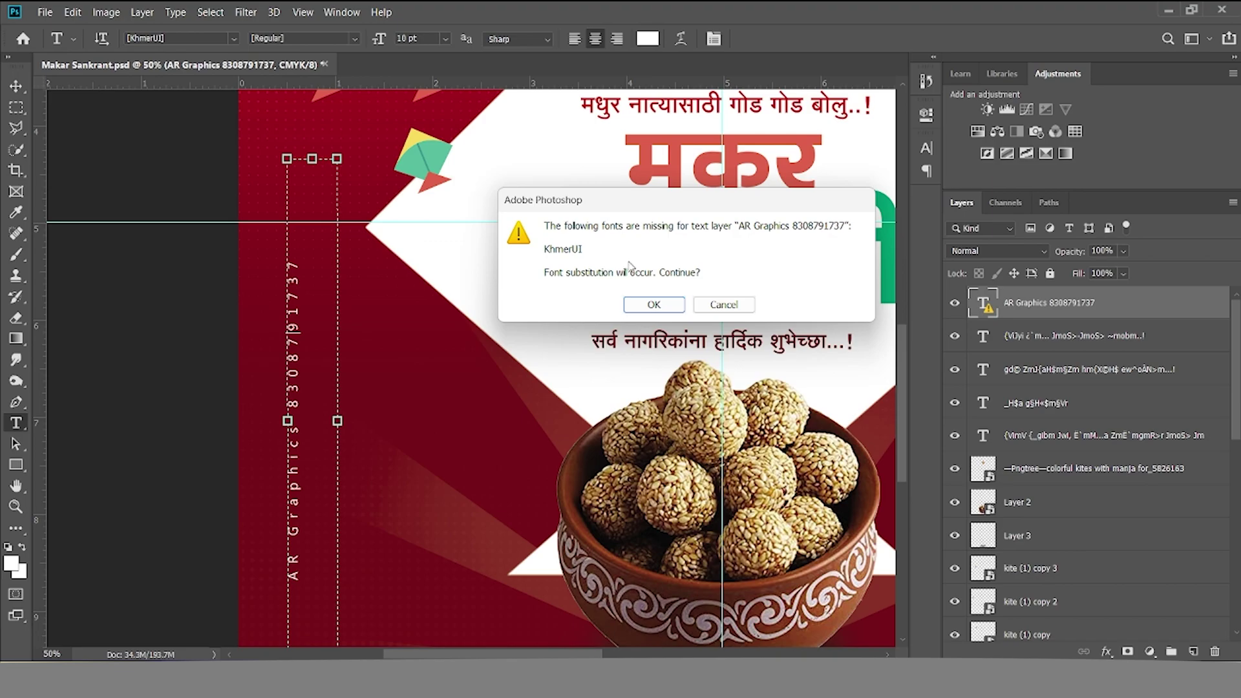
left_click(723, 305)
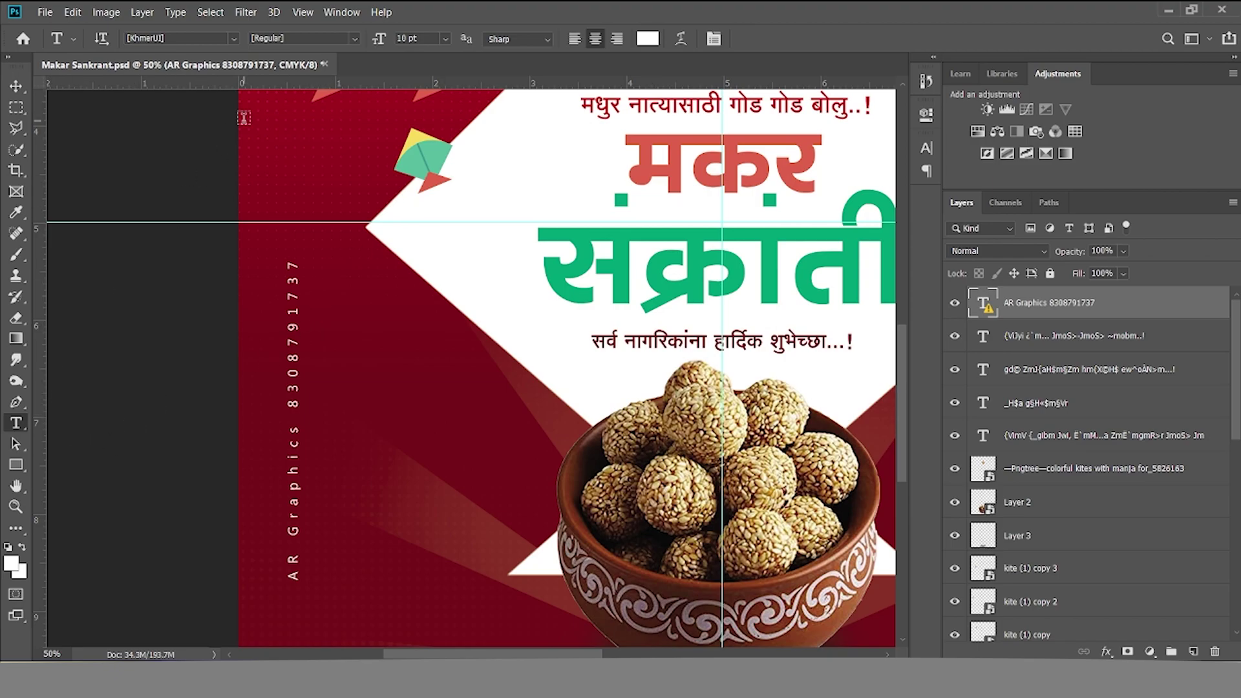
- Extend the canvas below the poster with the Crop tool to add a white strip across its full width
key("h")
left_click(268, 40)
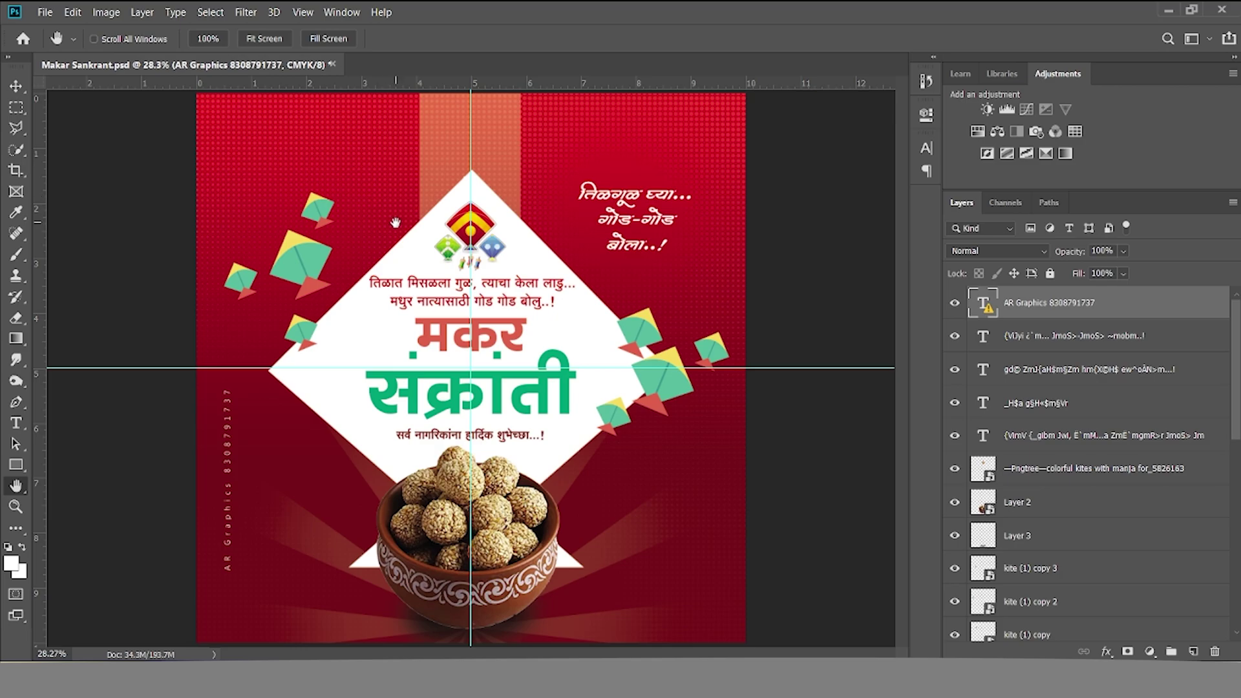
left_click(565, 349, "alt")
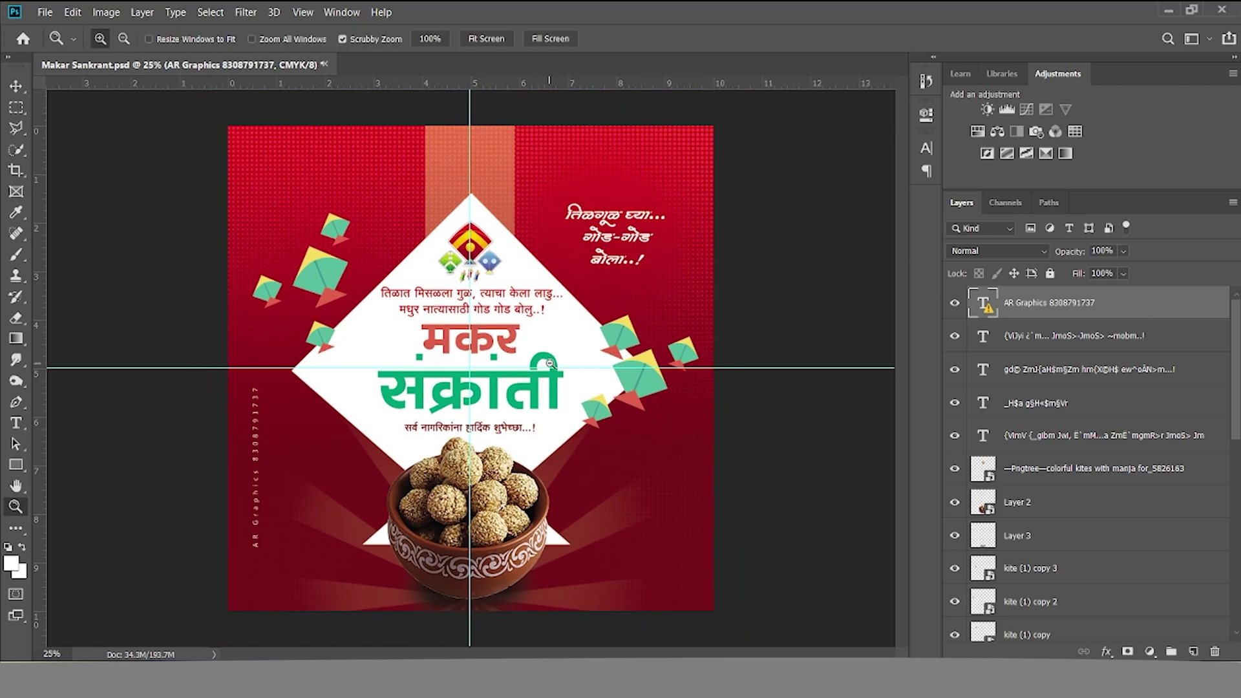
left_click(550, 363, "alt")
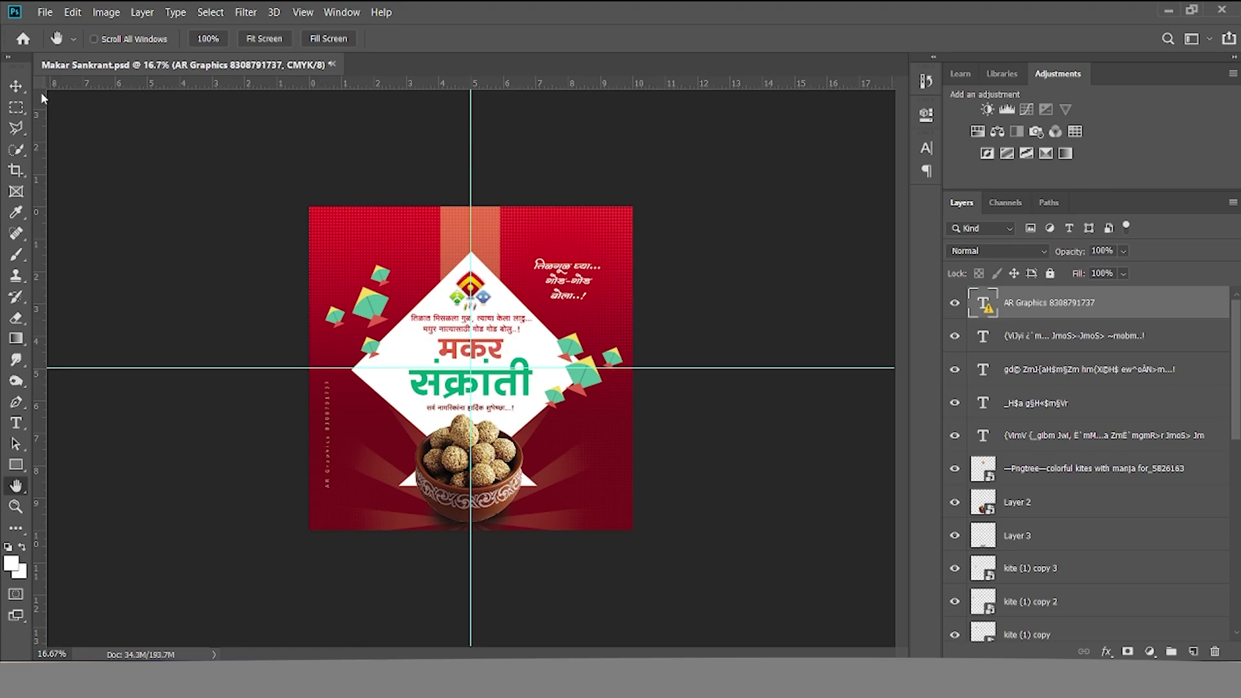
left_click(16, 170)
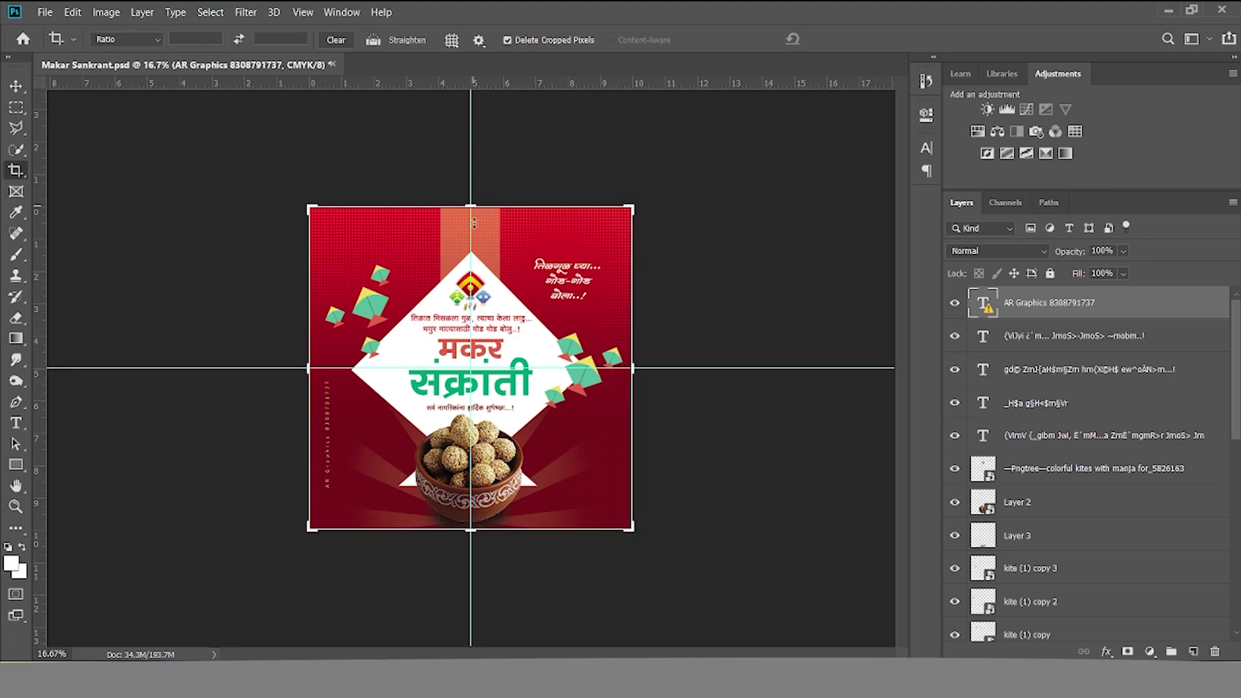
left_click_drag(470, 528, 522, 529)
left_click_drag(474, 564, 482, 562)
left_click_drag(483, 561, 483, 556)
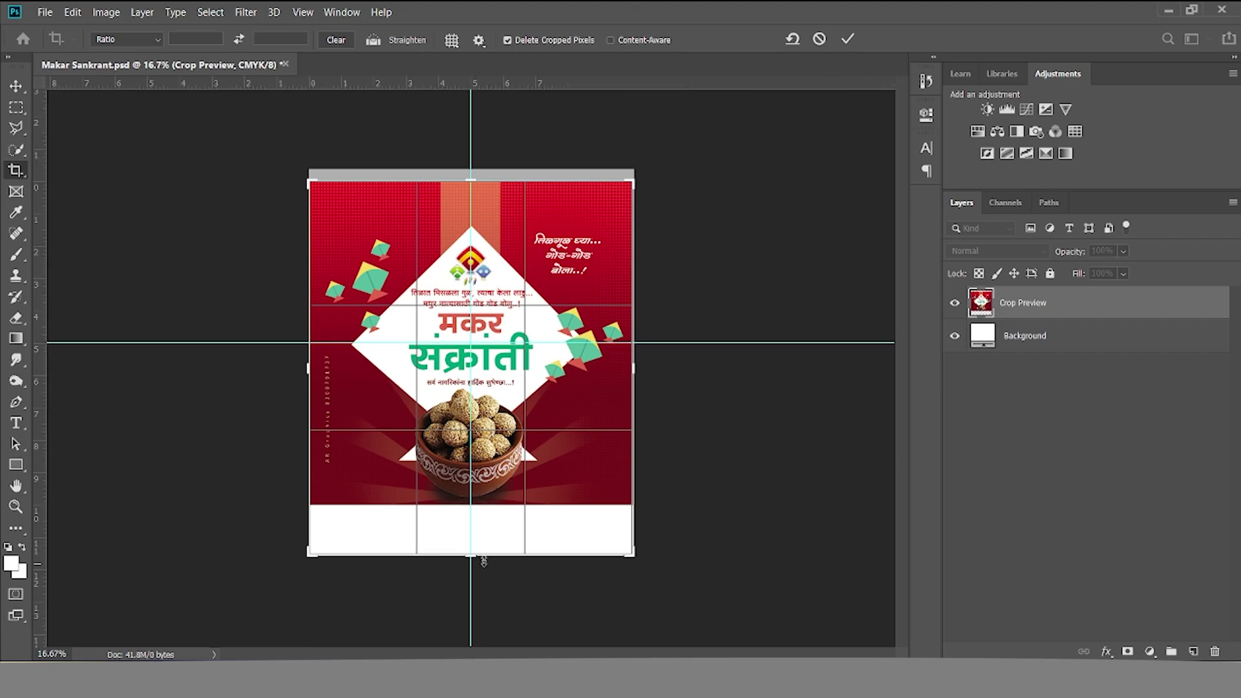
left_click(847, 40)
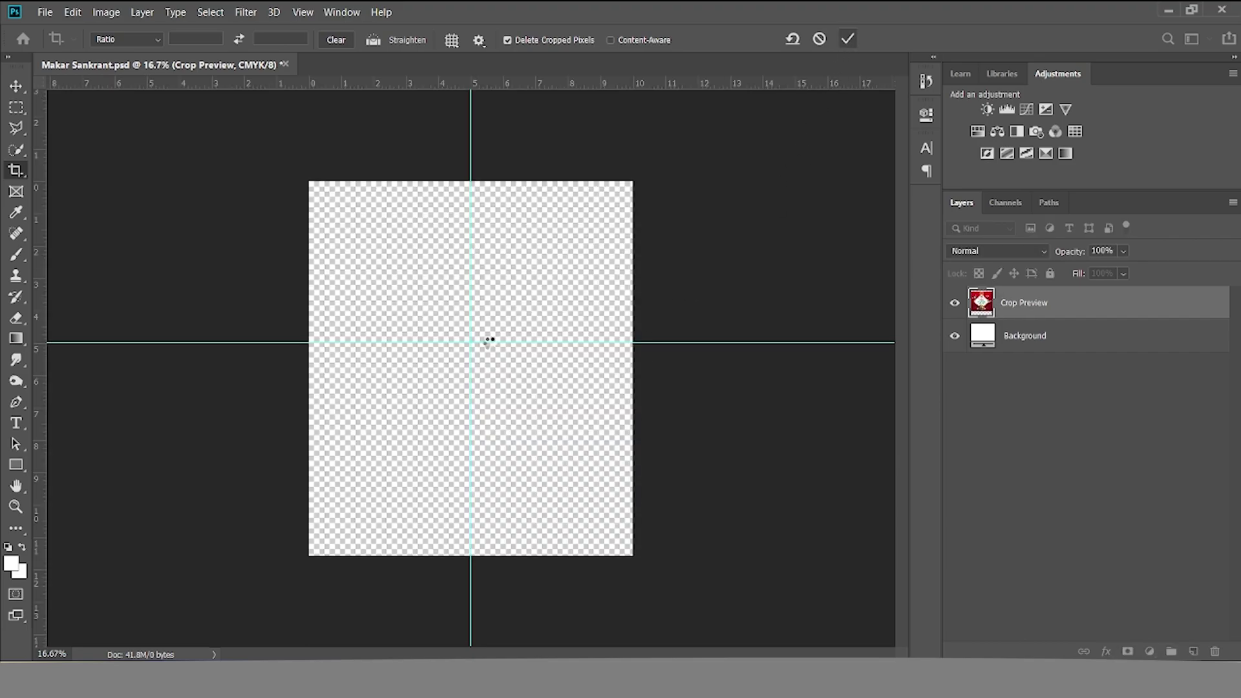
- Draw a blue rectangle about 767 by 796 px in the lower-left corner, overlapping the poster and the white strip
key("z")
left_click(513, 334)
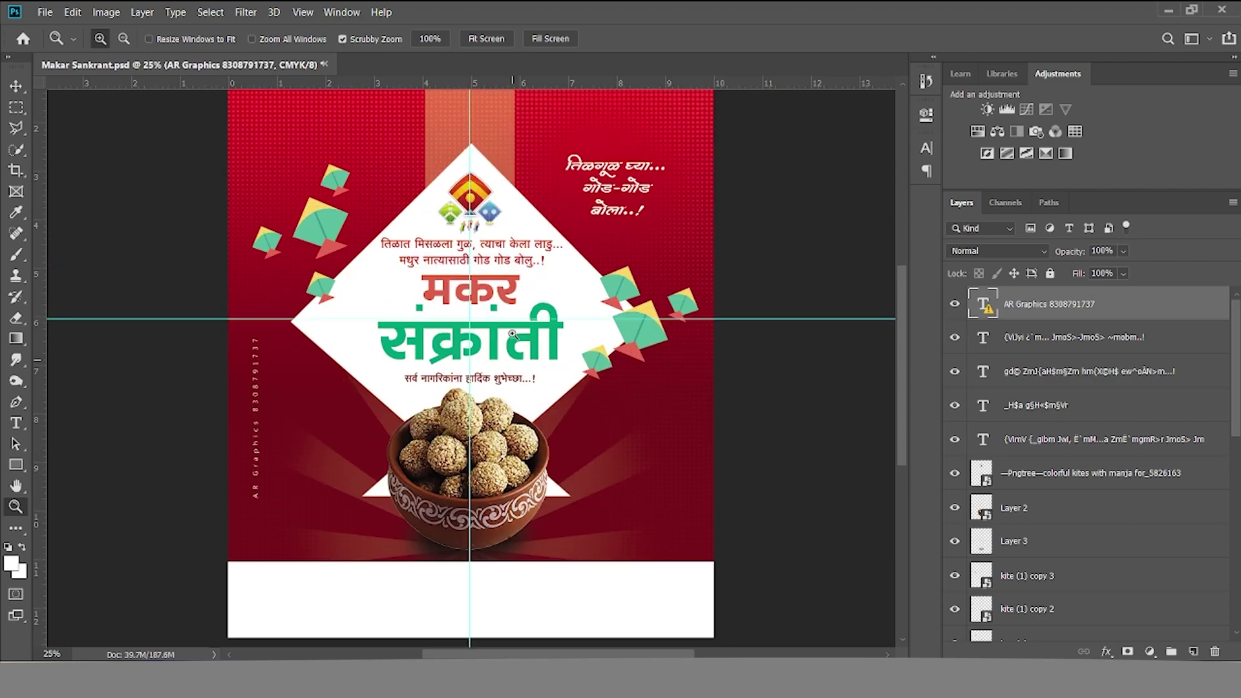
scroll(456, 439, "down", 5)
scroll(456, 440, "down", 2)
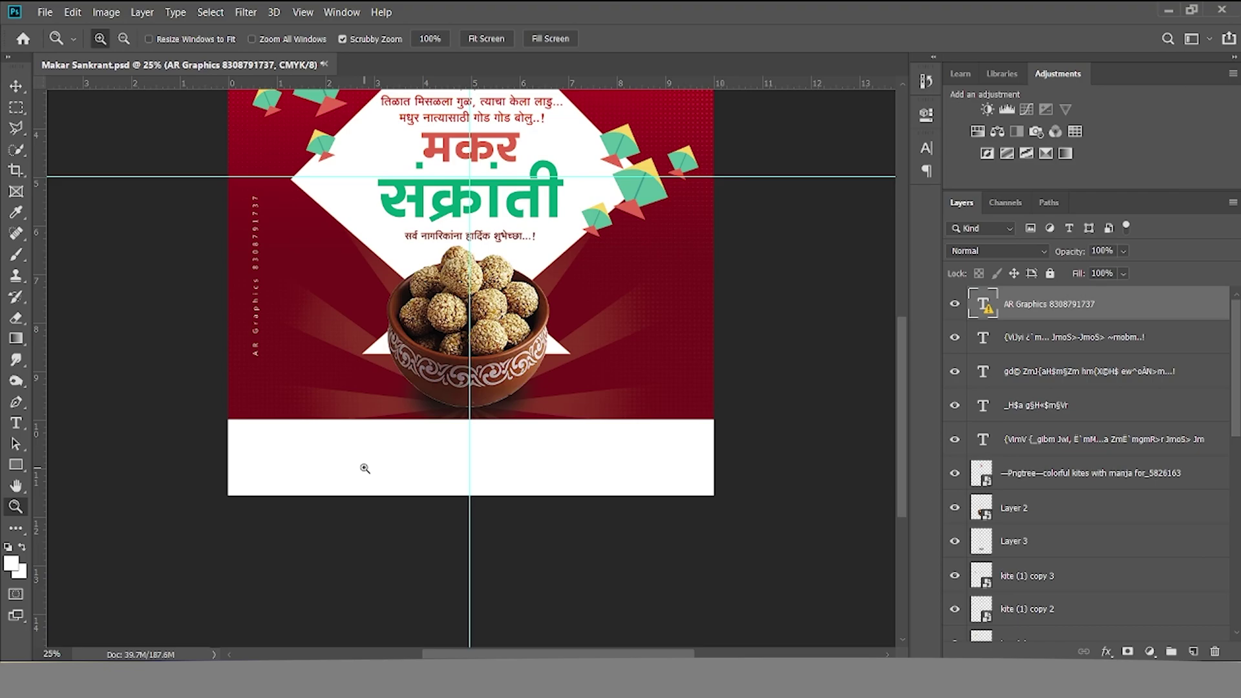
key("h")
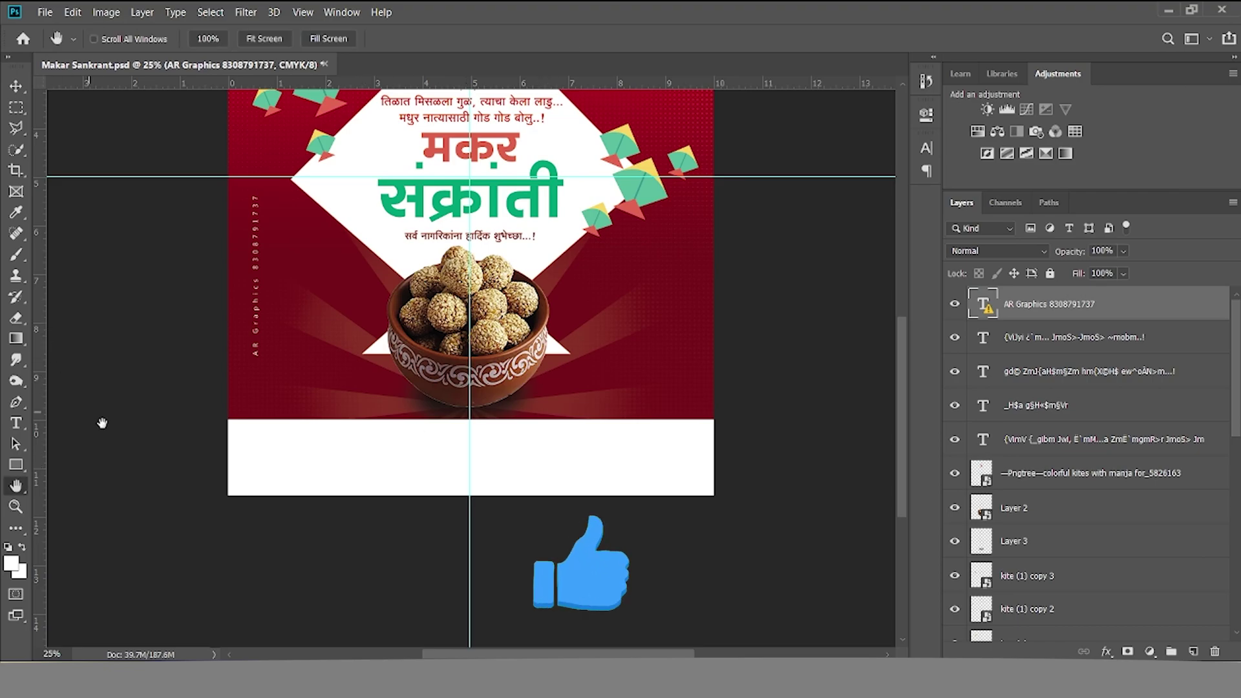
left_click(23, 464)
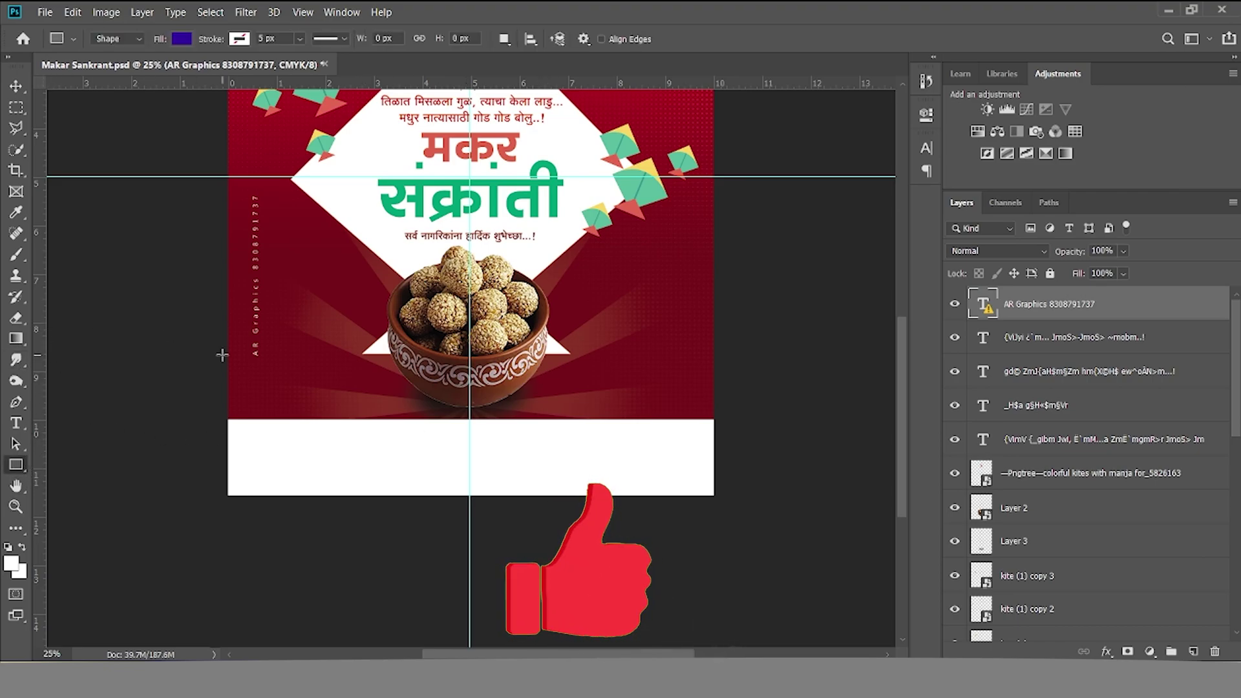
left_click_drag(288, 370, 350, 451)
key("v")
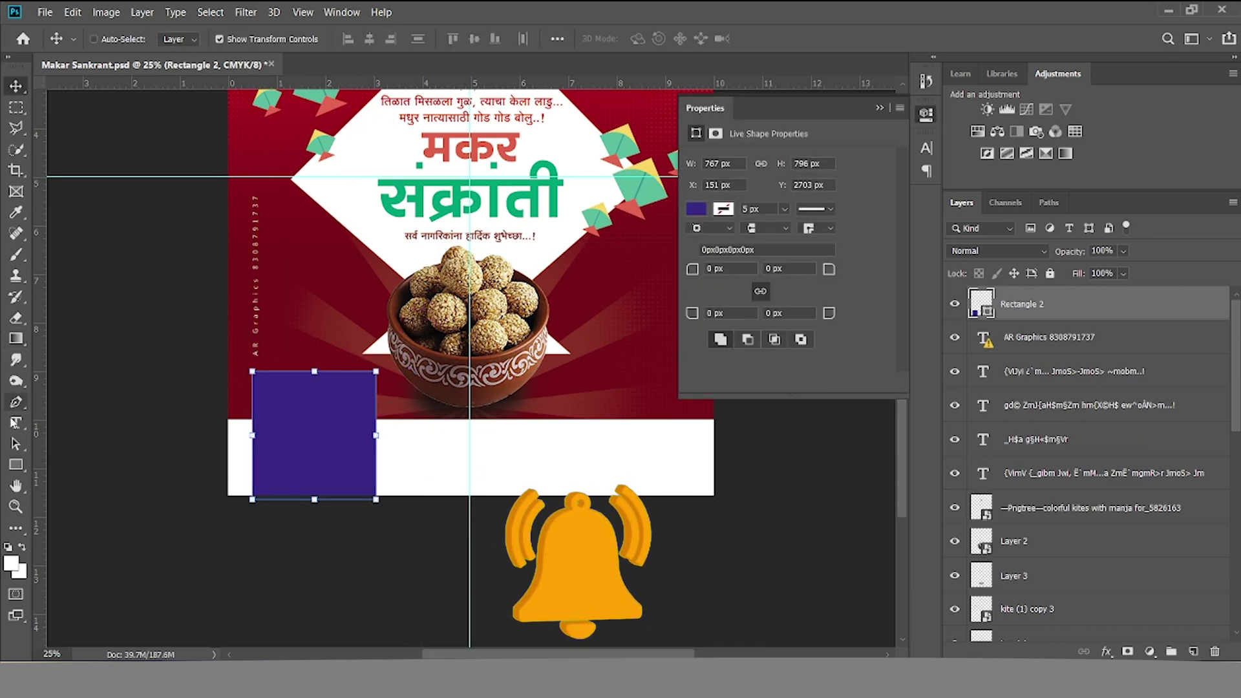
- Draw a second blue rectangle about 1269 by 296 px inside the white strip, beside the first one
key("u")
left_click_drag(537, 452, 632, 477)
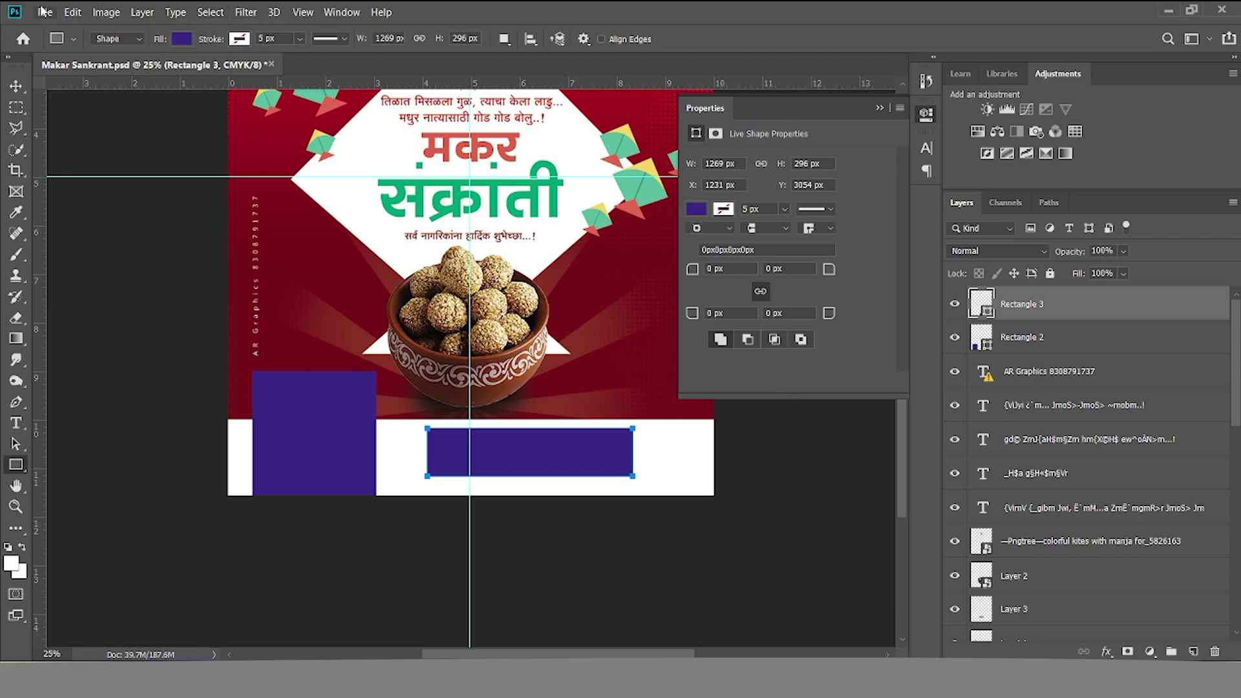
- Toggle the last state repeatedly to remove and restore the wide rectangle in the white strip
left_click(64, 13)
left_click(114, 57)
left_click(72, 13)
left_click(111, 58)
left_click(72, 13)
left_click(111, 58)
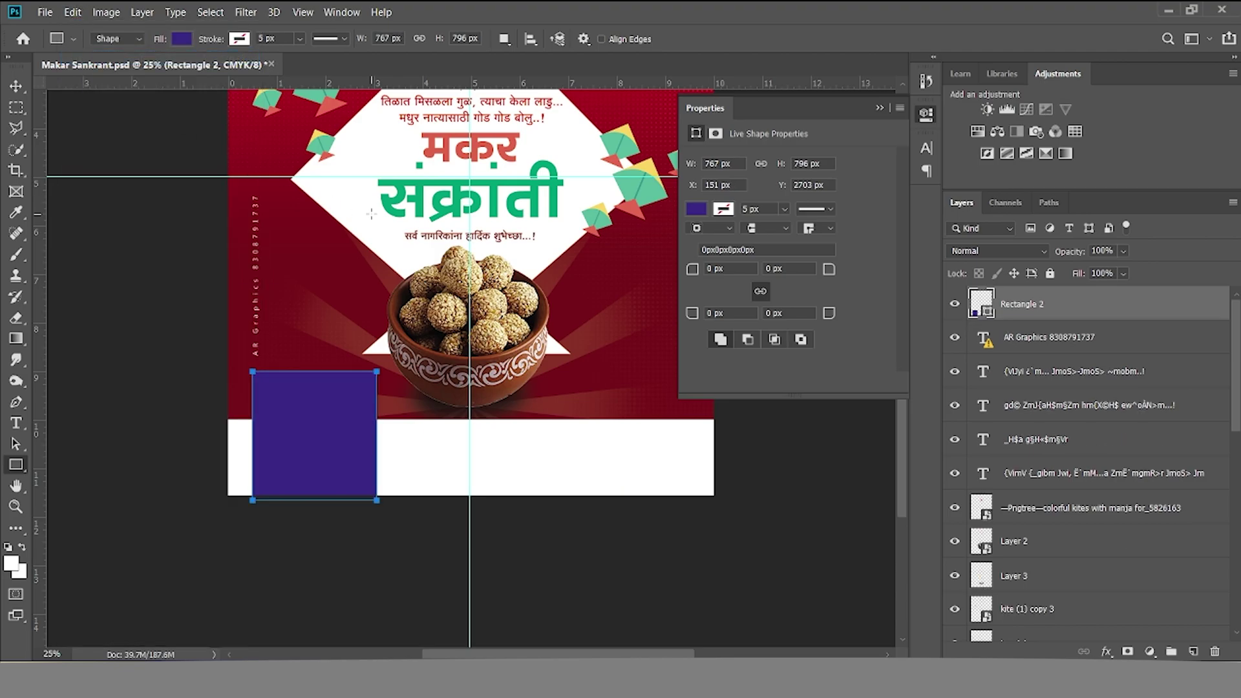
left_click(73, 13)
left_click(112, 58)
left_click(78, 13)
left_click(111, 58)
left_click(81, 12)
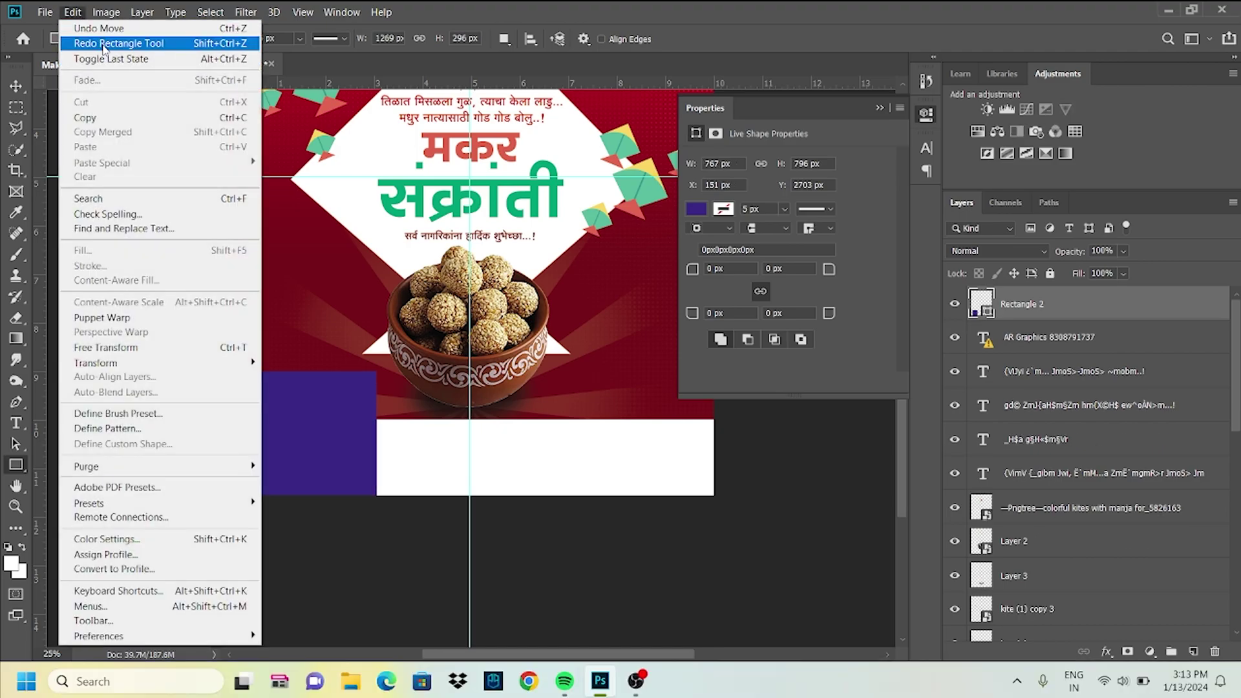